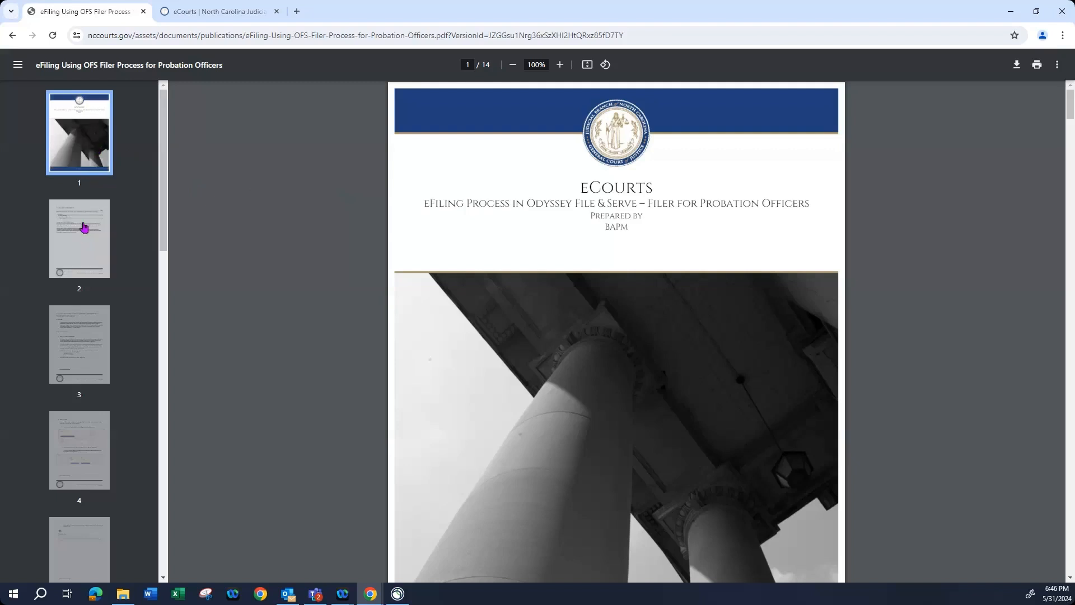
# Page through the probation officers' eFiling guide from page 2 to page 14, and close the document.
pyautogui.click(83, 246)
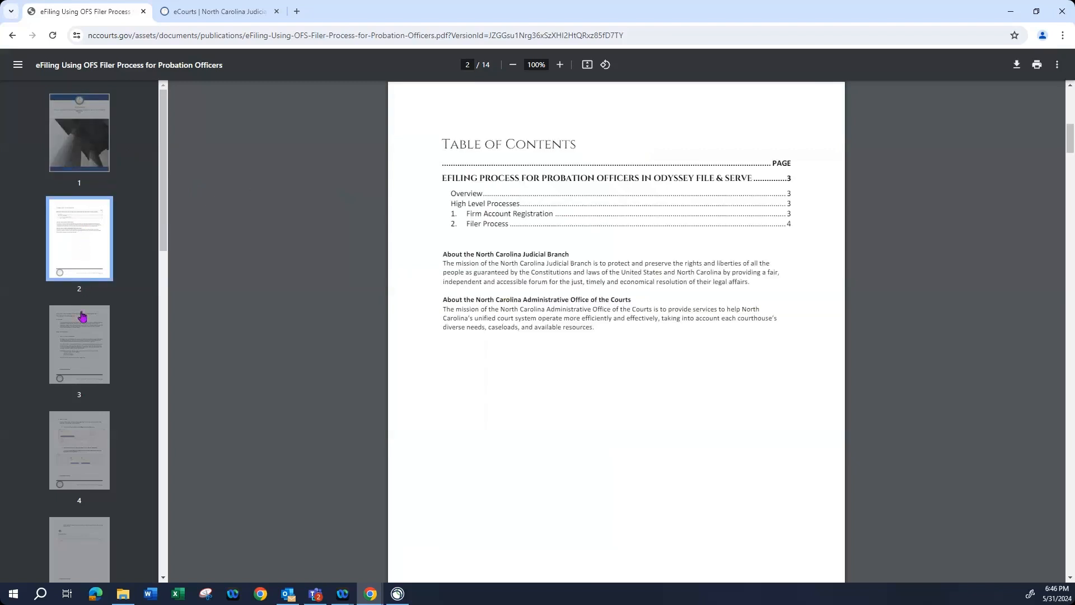
pyautogui.click(81, 335)
pyautogui.scroll(-1, 82, 347)
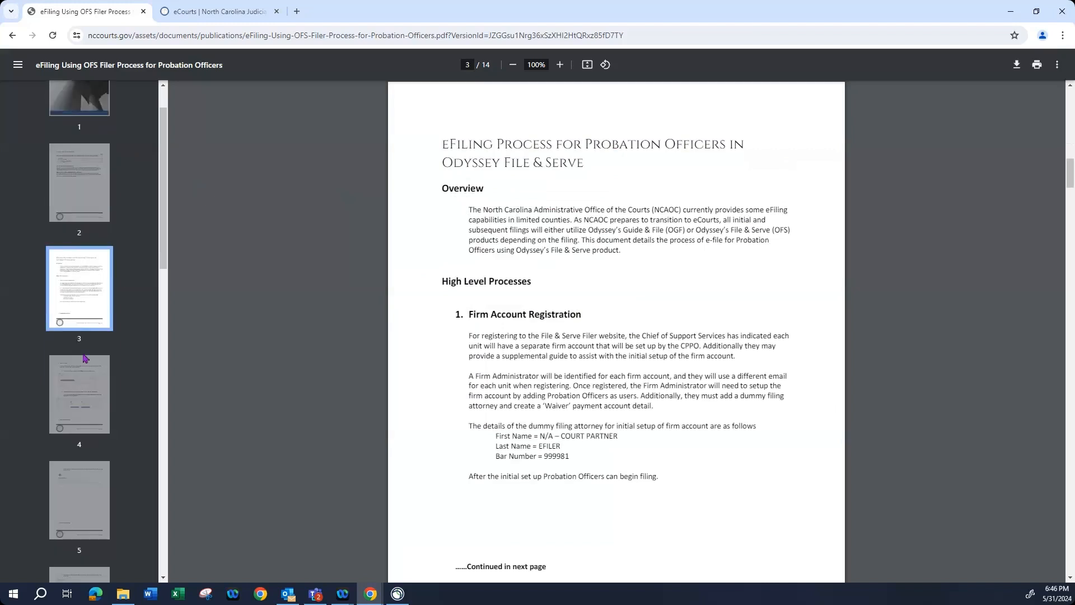
pyautogui.click(86, 420)
pyautogui.scroll(-2, 84, 426)
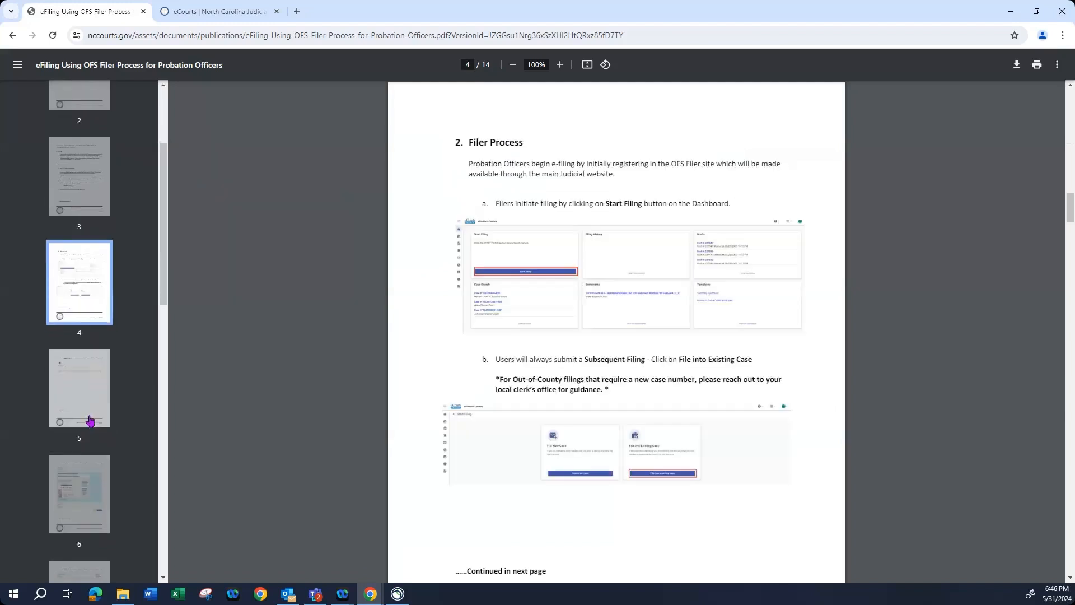
pyautogui.click(89, 386)
pyautogui.scroll(-1, 88, 384)
pyautogui.scroll(-1, 87, 381)
pyautogui.click(85, 367)
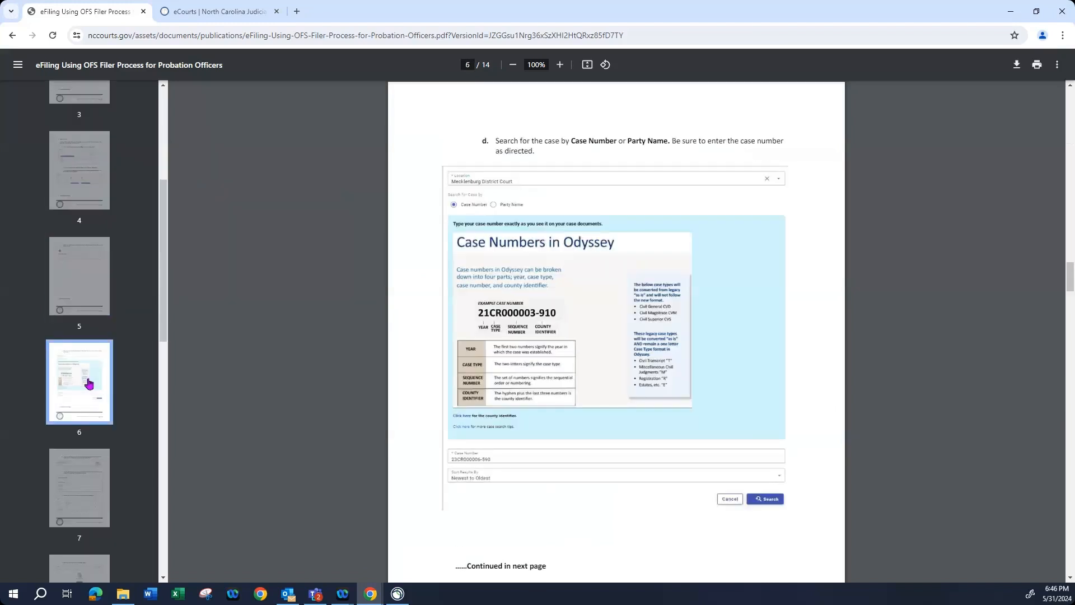
pyautogui.scroll(-3, 85, 370)
pyautogui.click(87, 333)
pyautogui.scroll(-2, 89, 336)
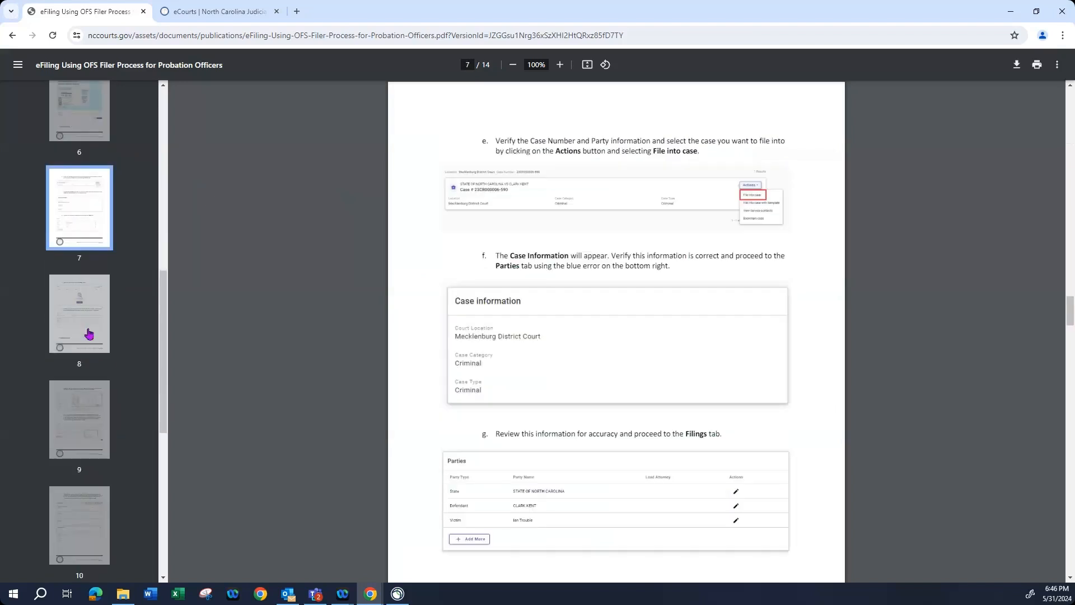
pyautogui.click(87, 327)
pyautogui.click(88, 392)
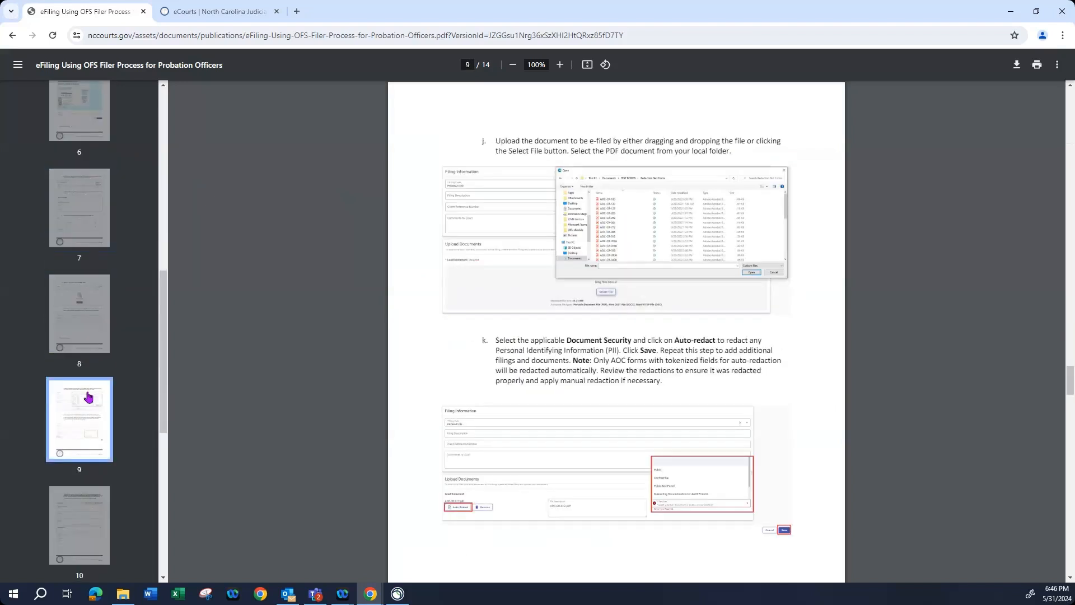
pyautogui.scroll(-2, 87, 395)
pyautogui.click(88, 396)
pyautogui.scroll(-2, 88, 392)
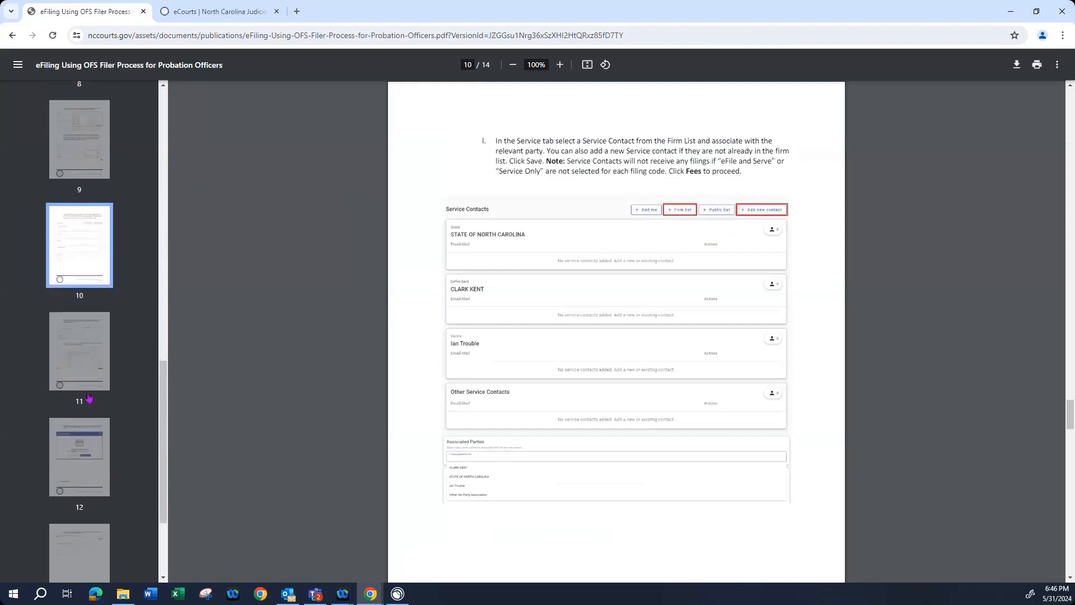
pyautogui.click(87, 381)
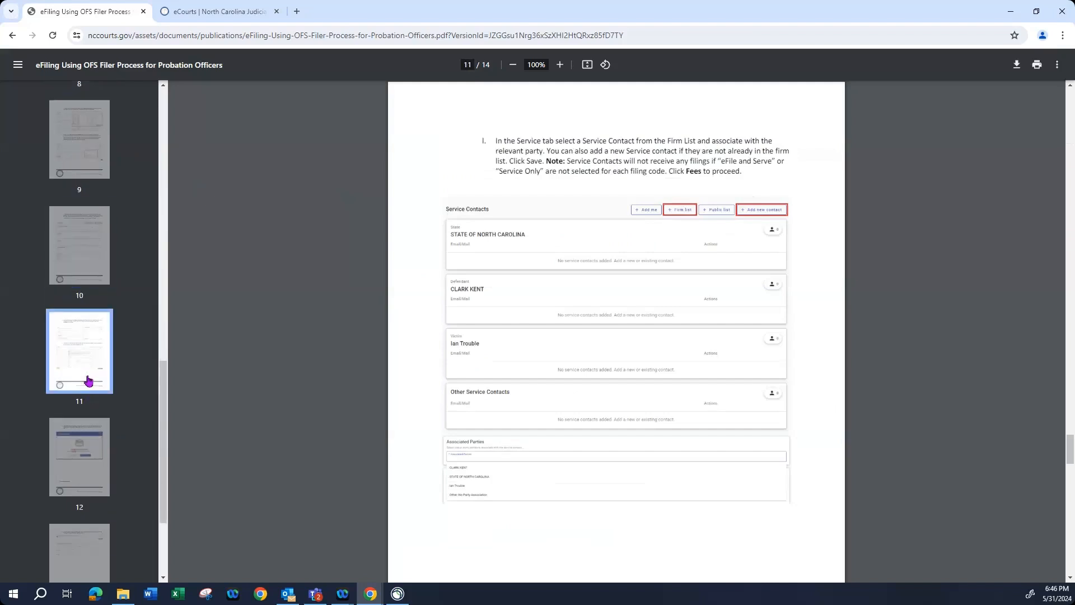
pyautogui.click(93, 434)
pyautogui.scroll(-2, 96, 478)
pyautogui.click(96, 478)
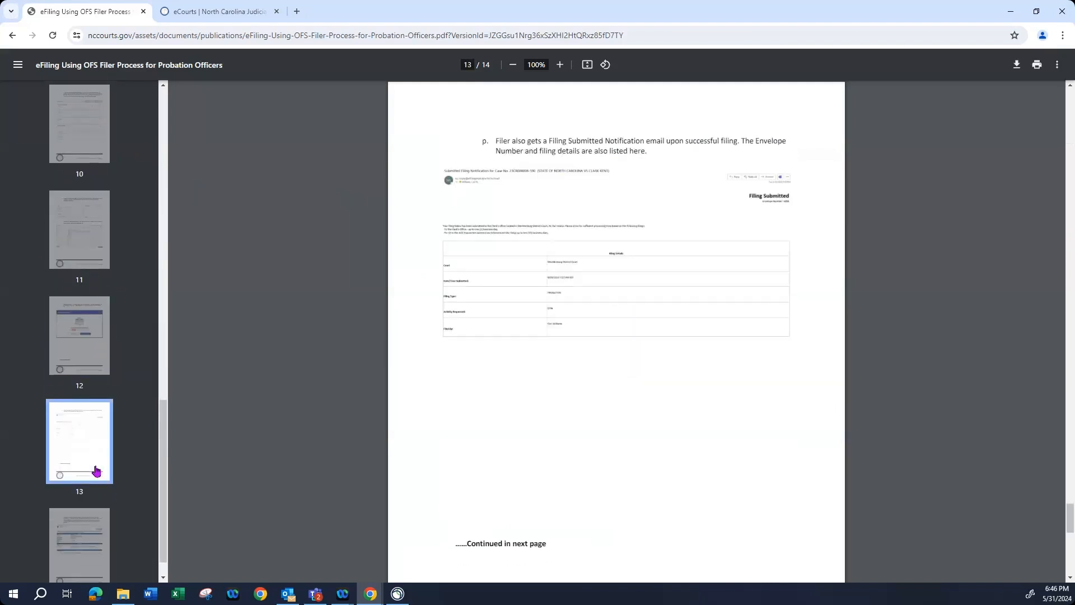
pyautogui.scroll(-1, 93, 473)
pyautogui.click(93, 492)
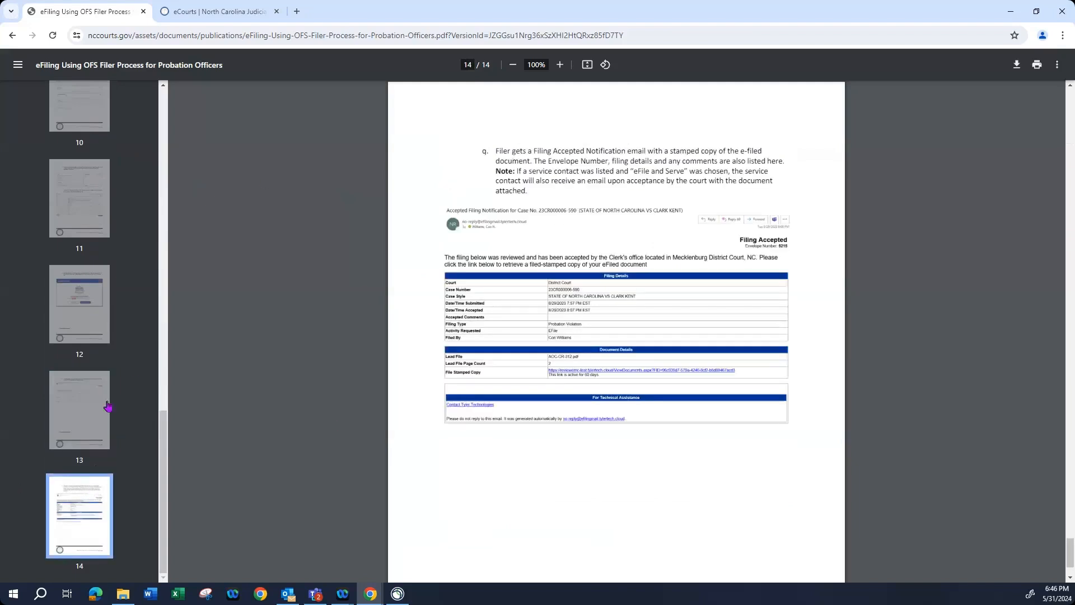
pyautogui.click(144, 12)
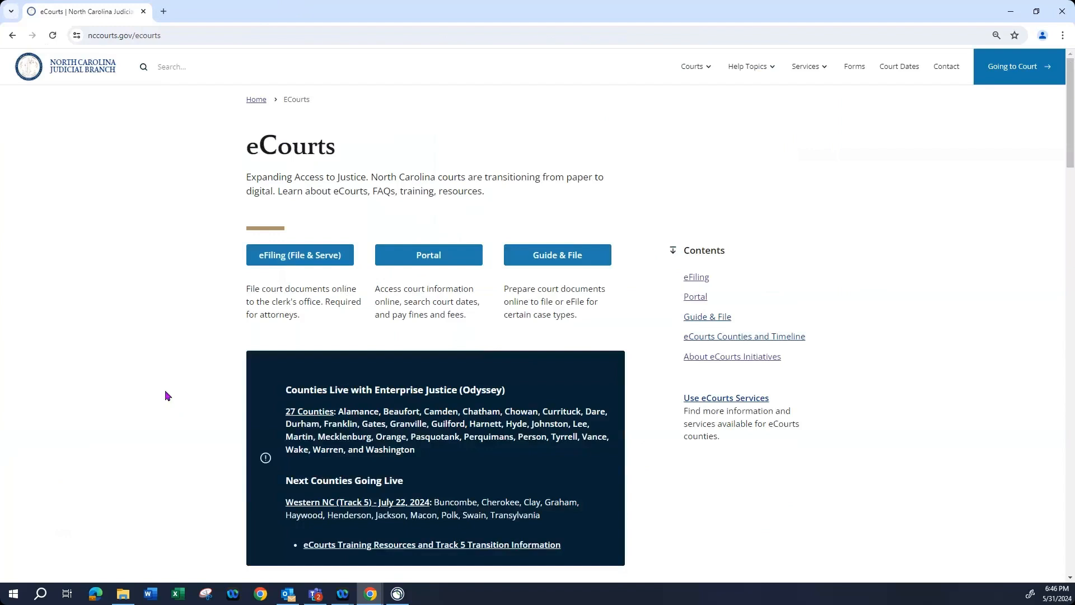
# Open the on-demand File & Serve training and resources from the eCourts eFiling section, and go to the Advanced materials.
pyautogui.click(284, 258)
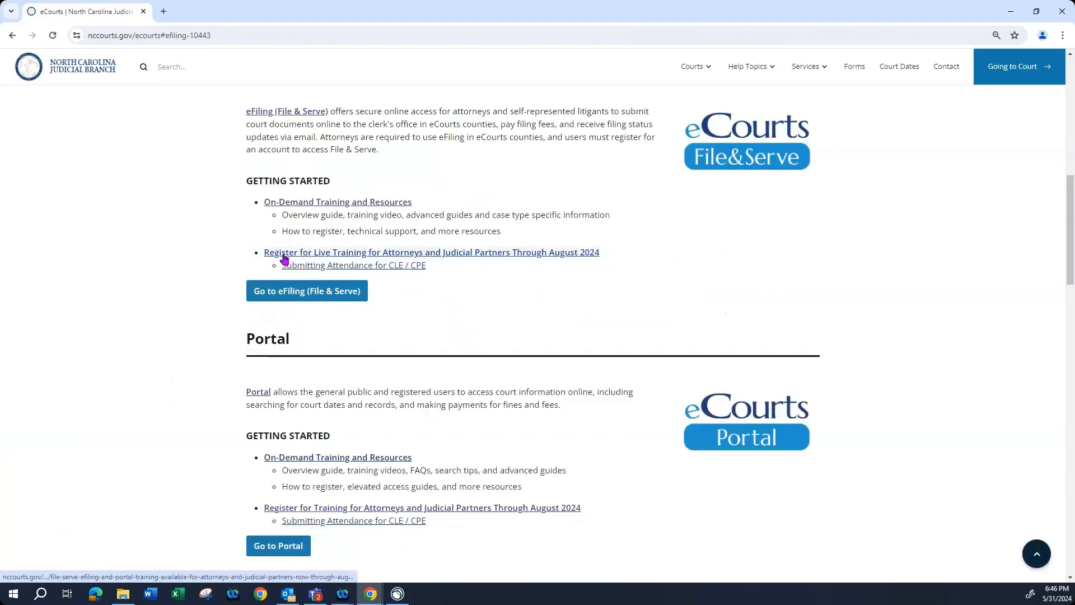
pyautogui.click(288, 206)
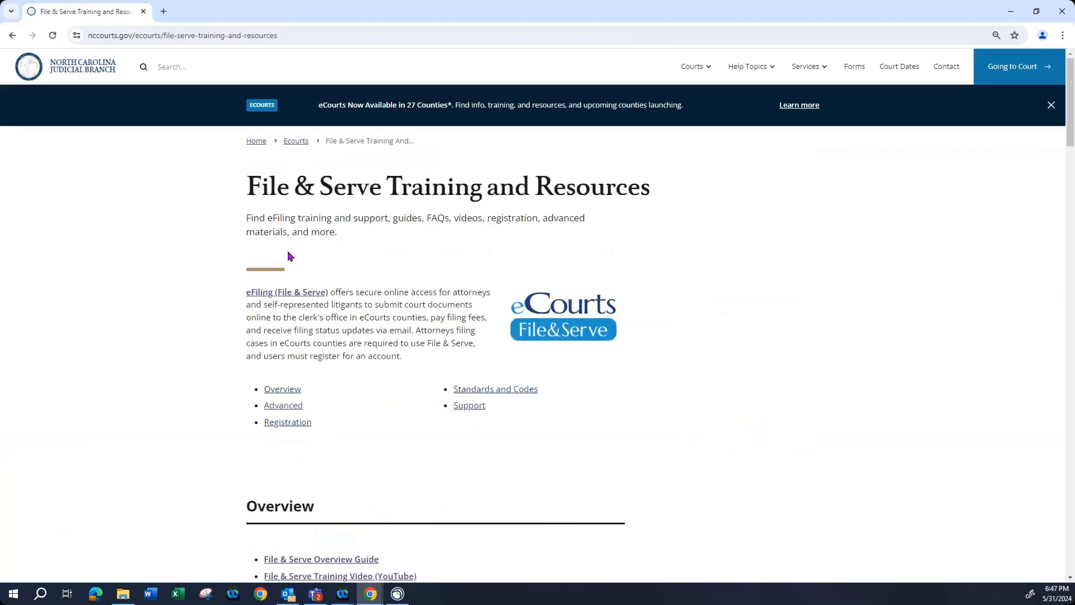
pyautogui.click(289, 408)
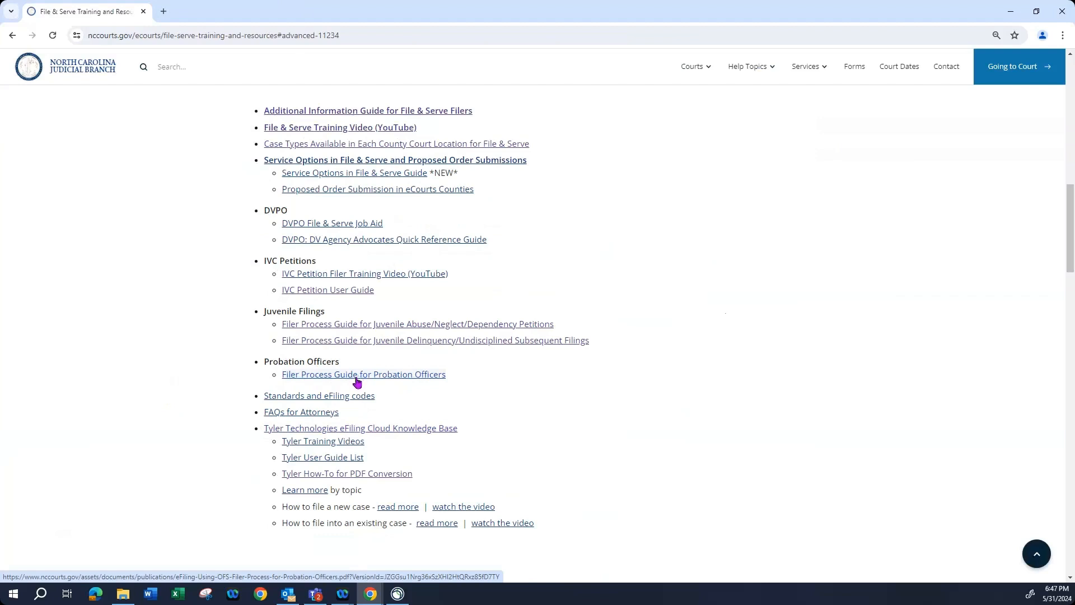
# Open the eFiling (File & Serve) site from the introduction of the File & Serve Training and Resources page.
pyautogui.scroll(5, 356, 381)
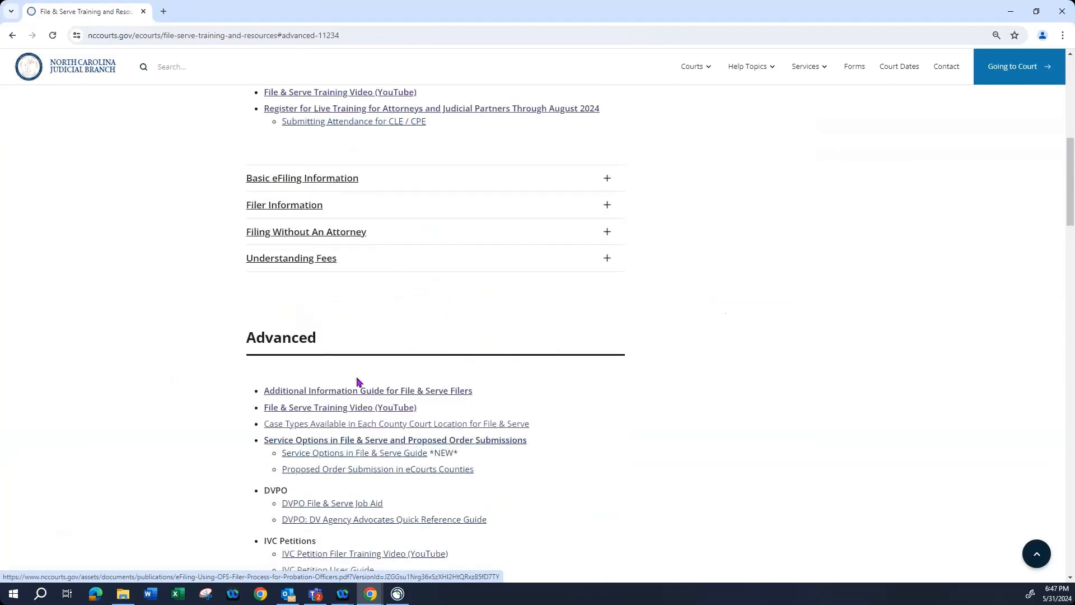
pyautogui.scroll(2, 357, 381)
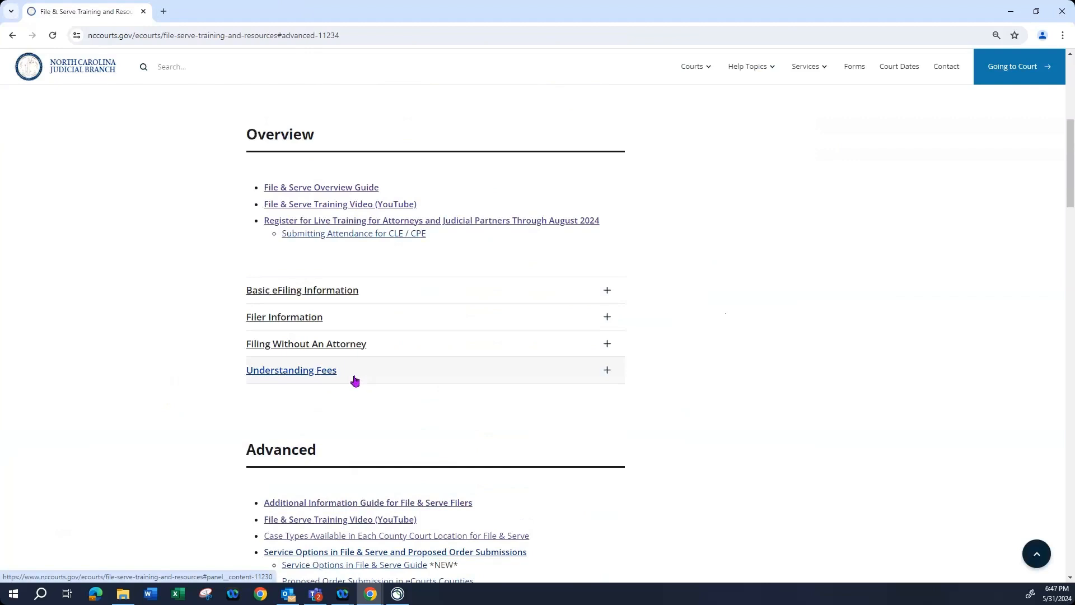
pyautogui.scroll(1, 354, 382)
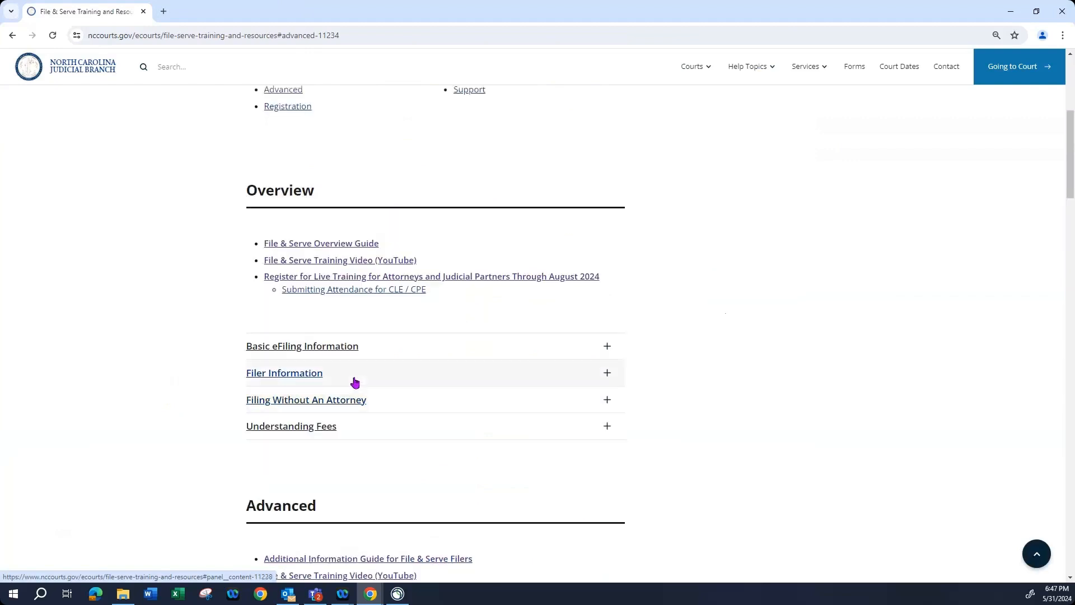
pyautogui.scroll(6, 354, 382)
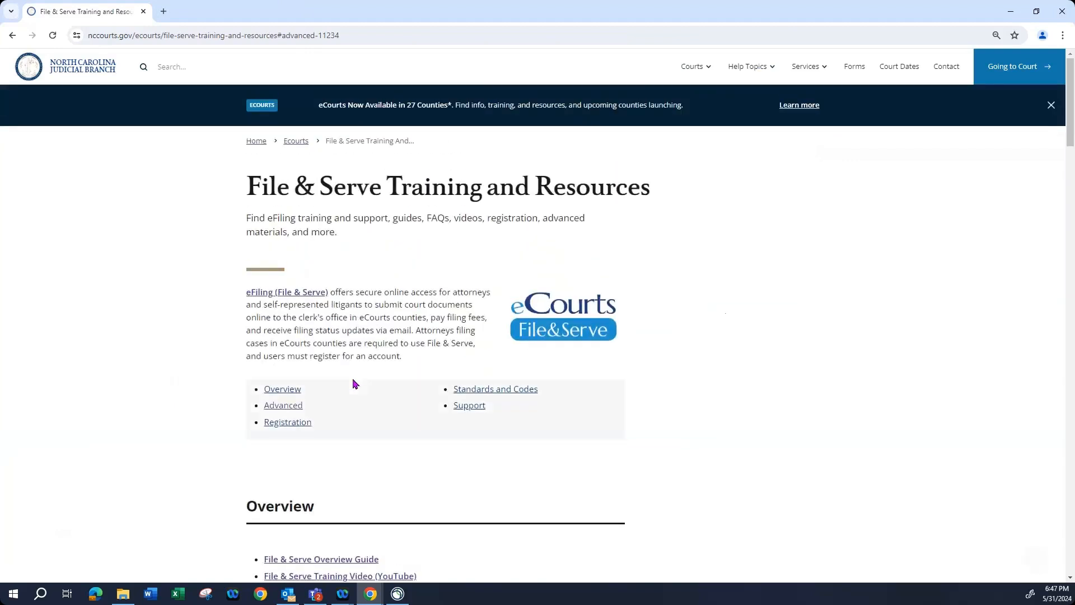
pyautogui.click(255, 296)
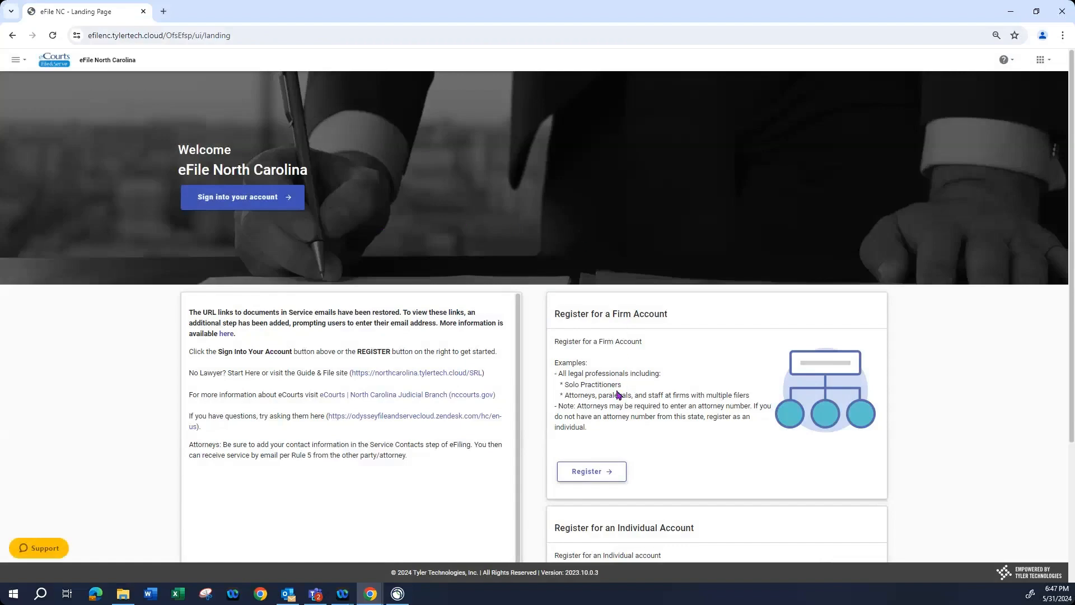
# Examine the eFile North Carolina landing page's training materials, resources, best practices, and firm and individual registration options.
pyautogui.scroll(-1, 618, 392)
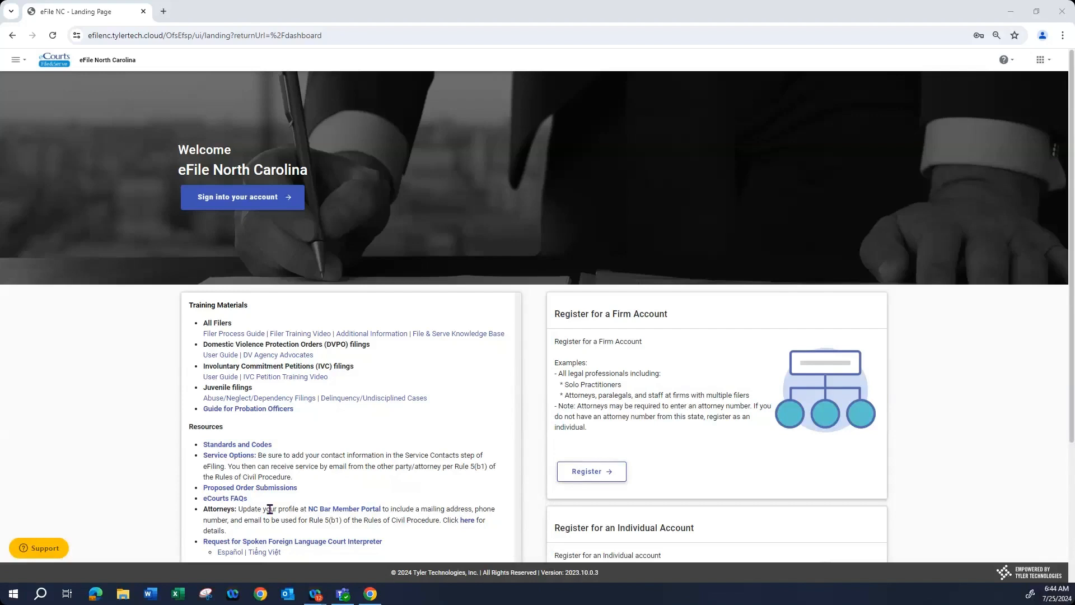
pyautogui.scroll(-2, 534, 509)
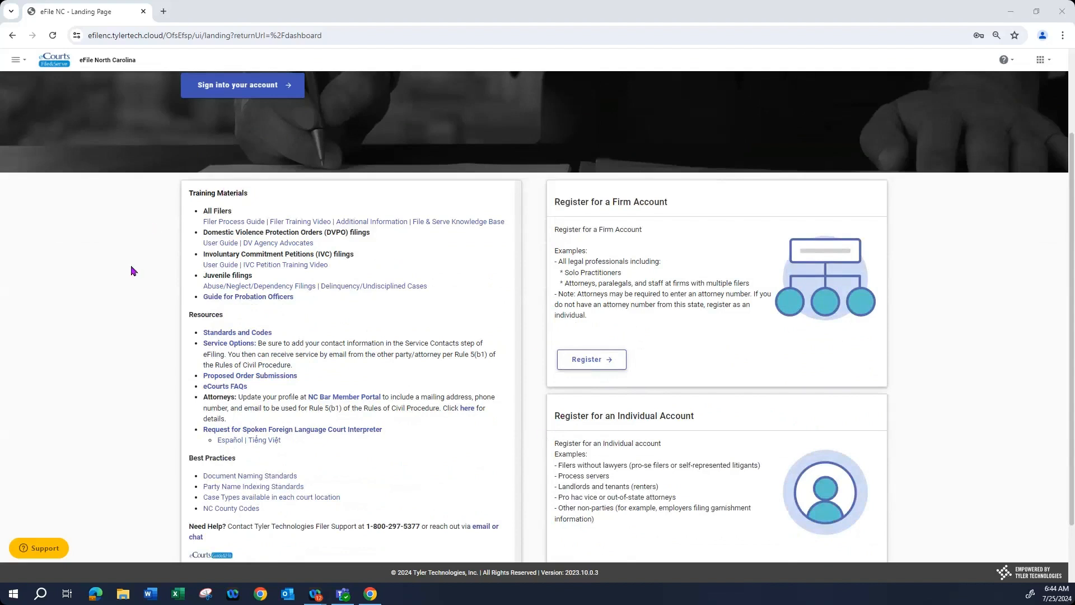
pyautogui.scroll(-1, 133, 275)
pyautogui.scroll(-1, 133, 275)
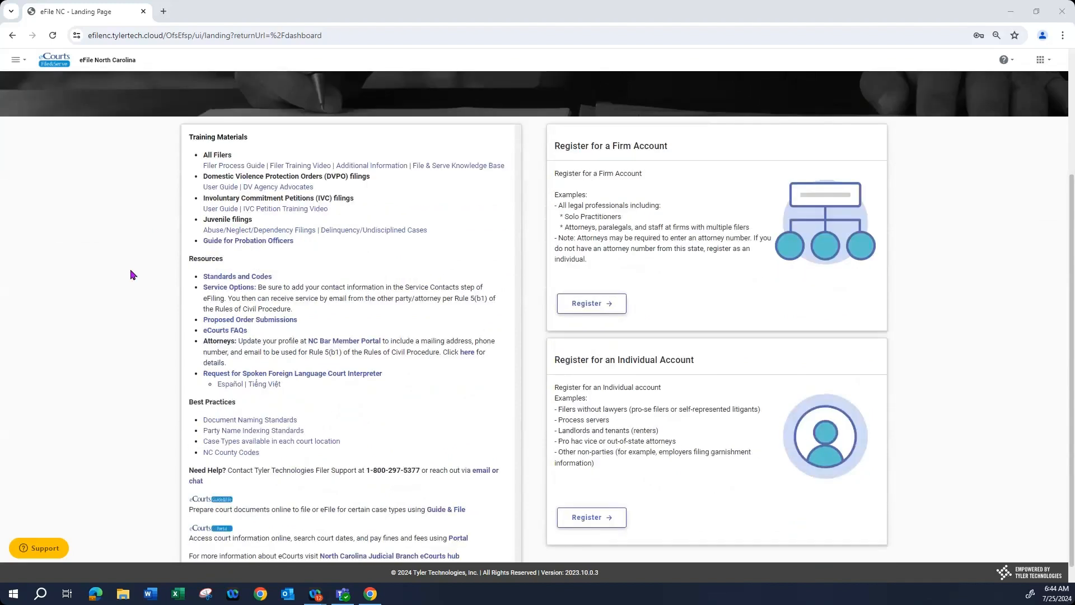
pyautogui.scroll(1, 133, 274)
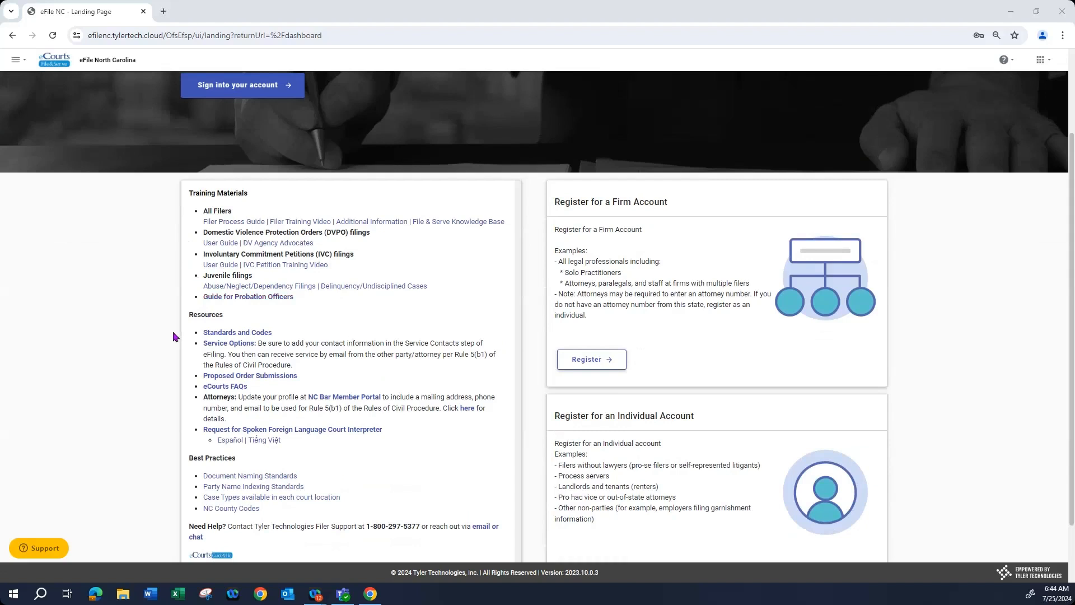
pyautogui.scroll(-1, 173, 337)
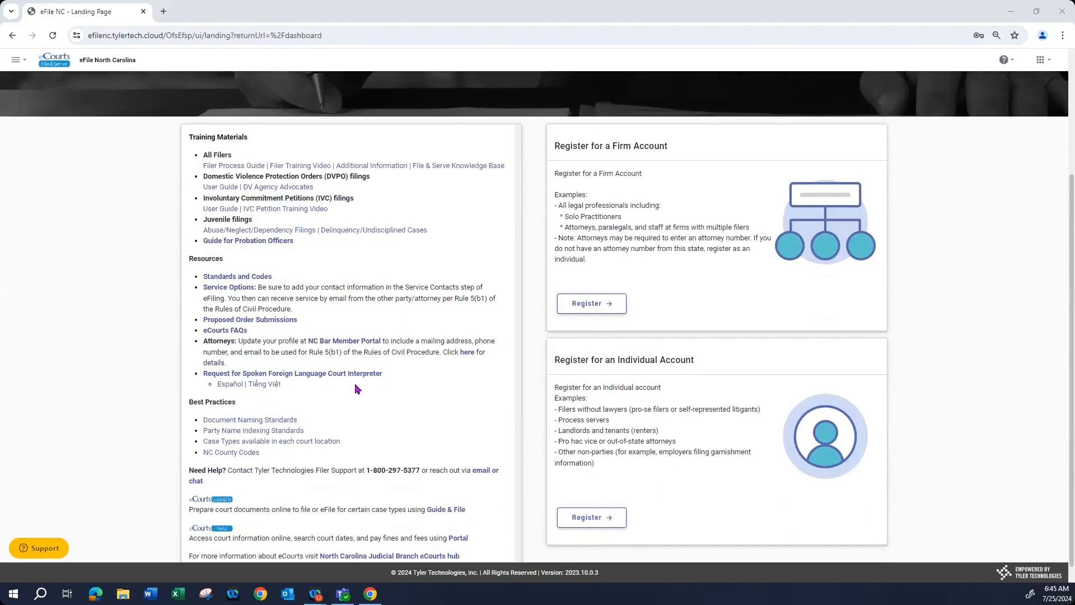
pyautogui.scroll(-1, 355, 388)
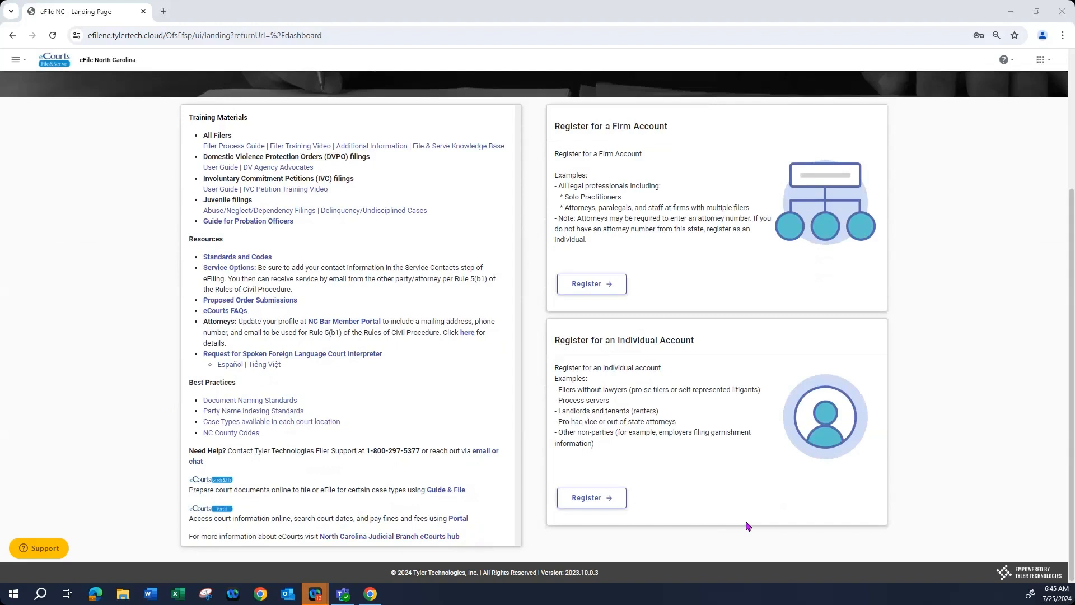
pyautogui.scroll(1, 856, 367)
pyautogui.scroll(-1, 857, 370)
pyautogui.scroll(2, 750, 375)
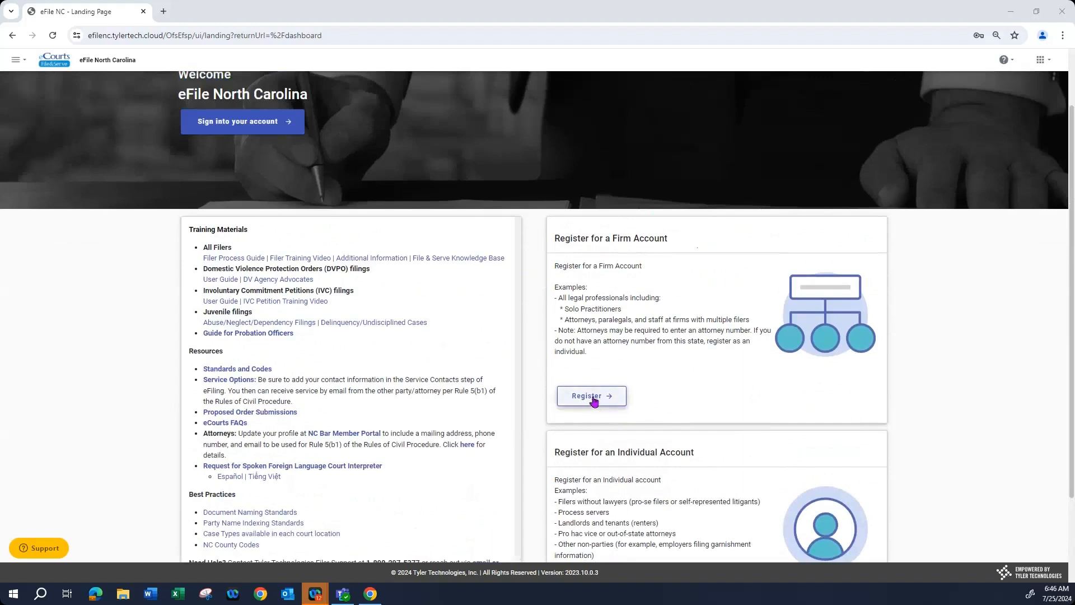
# Open the firm account registration form, review its required credential, user and firm fields, and return to the landing page.
pyautogui.click(593, 399)
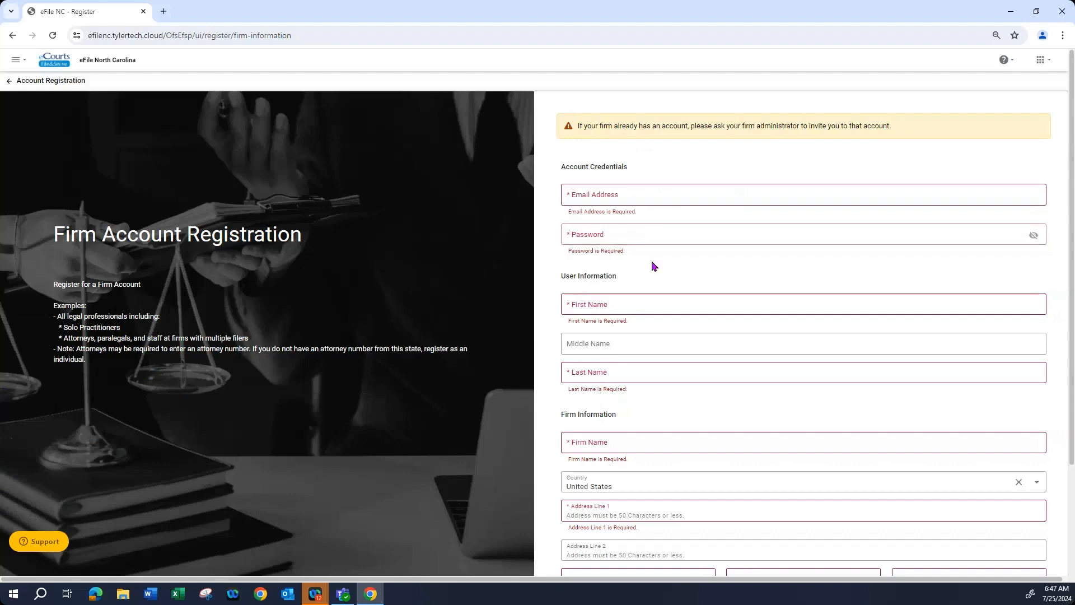
pyautogui.scroll(-2, 650, 235)
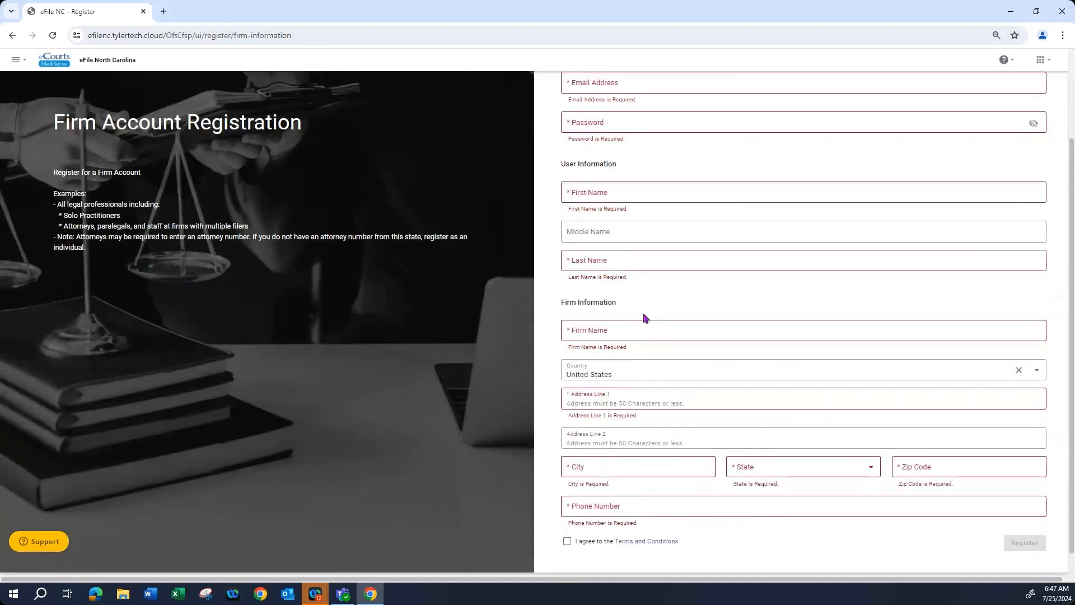
pyautogui.scroll(-1, 644, 318)
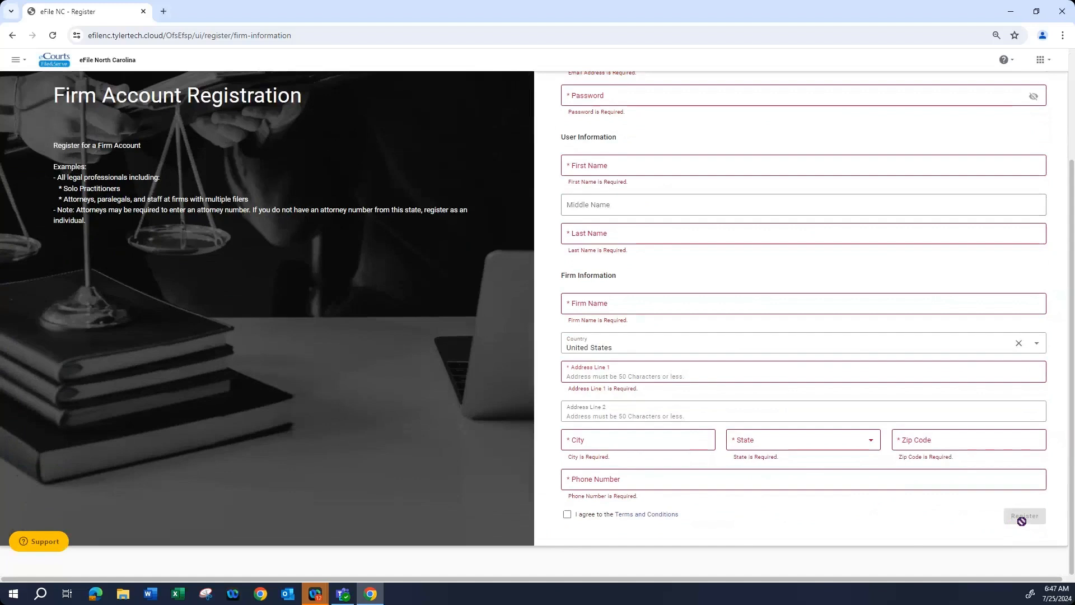
pyautogui.scroll(3, 1022, 519)
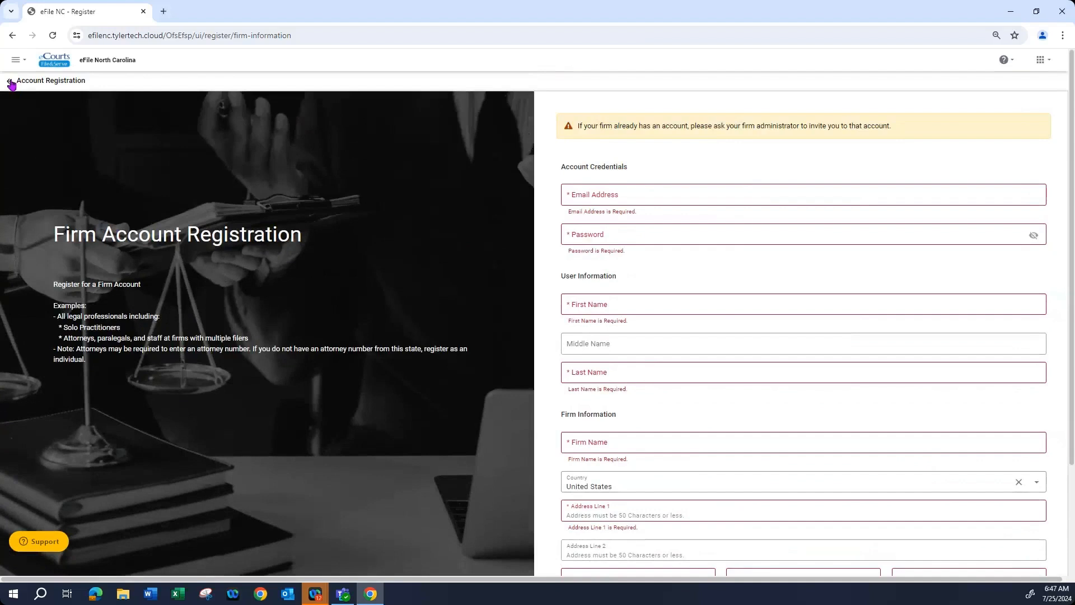
pyautogui.click(9, 82)
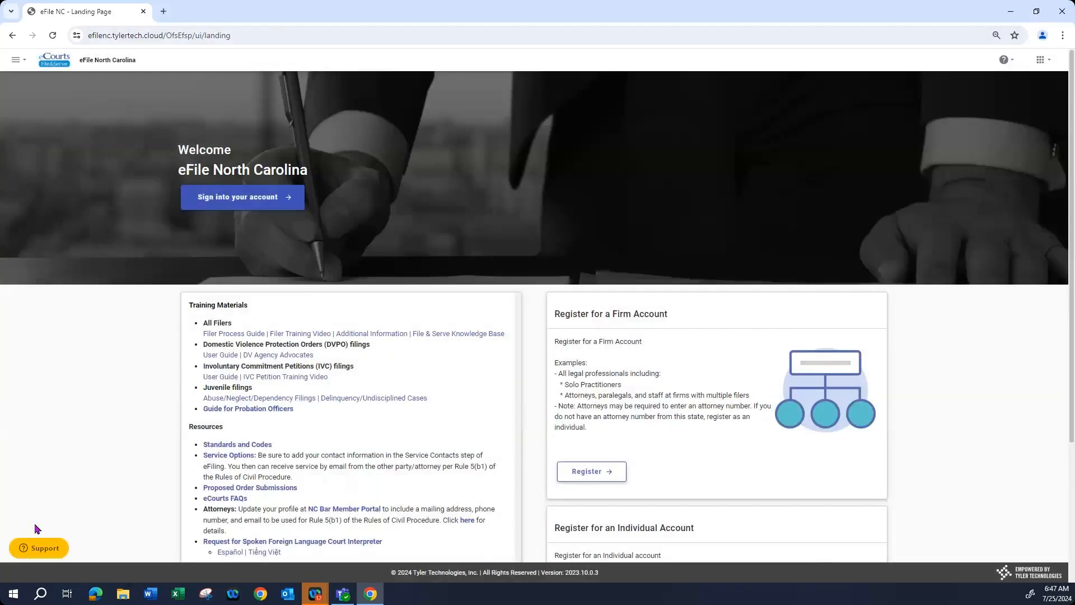
# Sign in to the File & Serve test site with the account's saved email address and password.
pyautogui.click(206, 203)
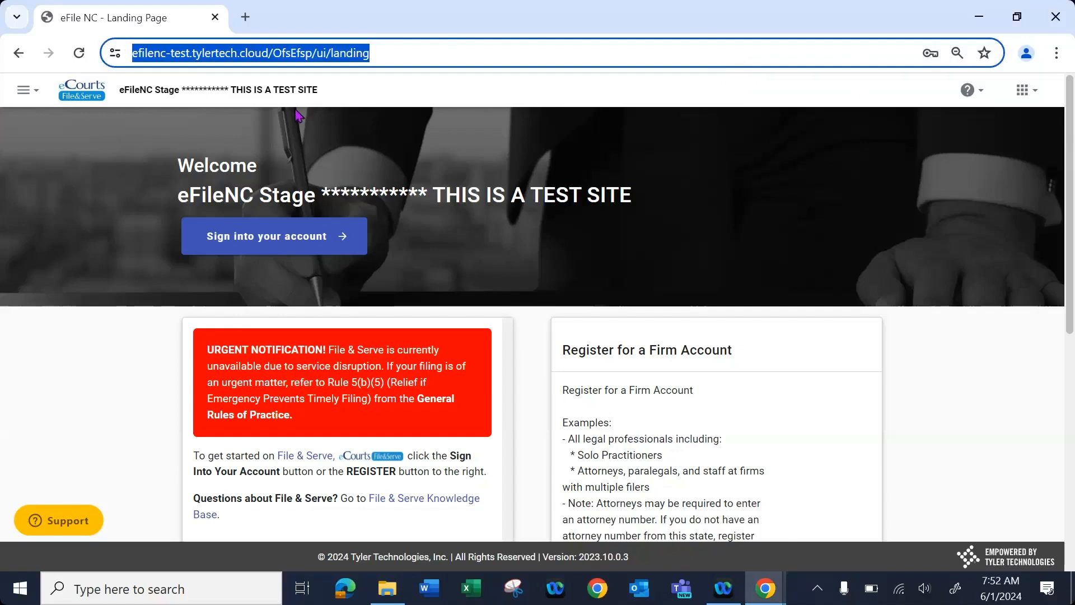
pyautogui.click(249, 245)
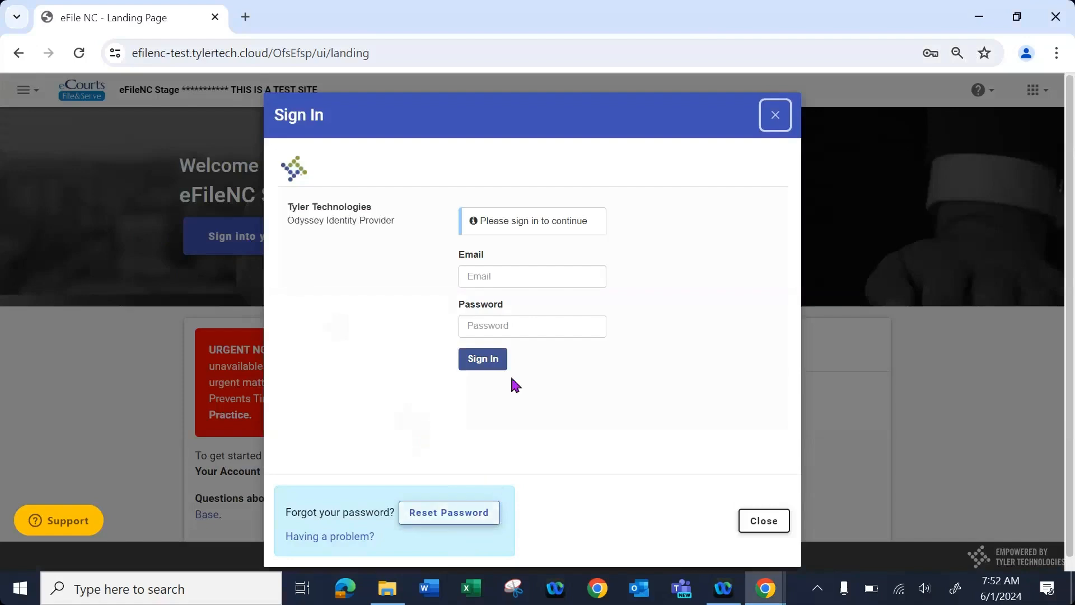
pyautogui.click(517, 277)
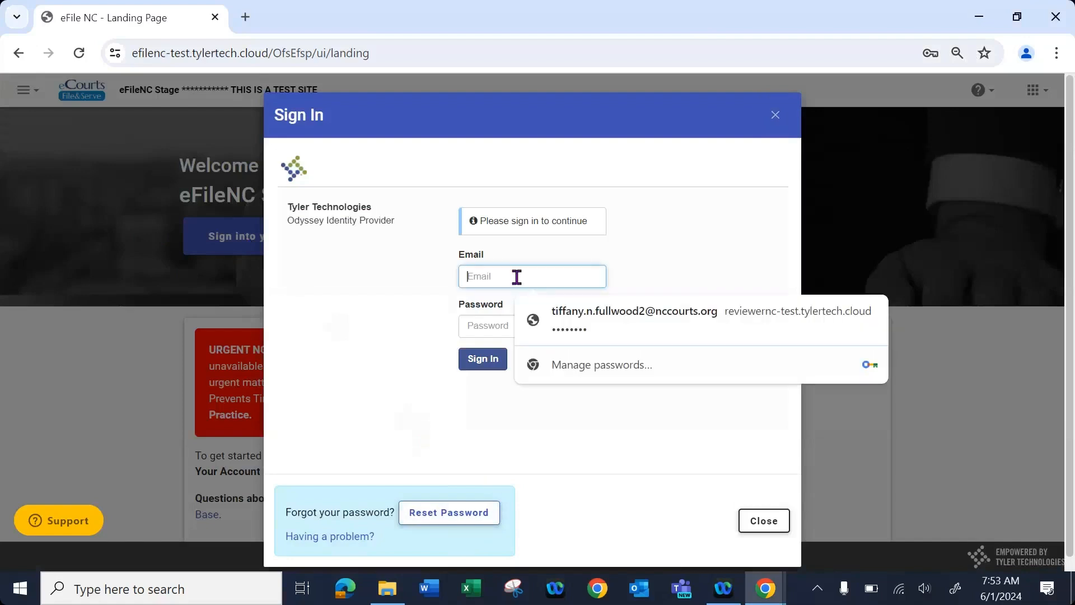
pyautogui.click(552, 311)
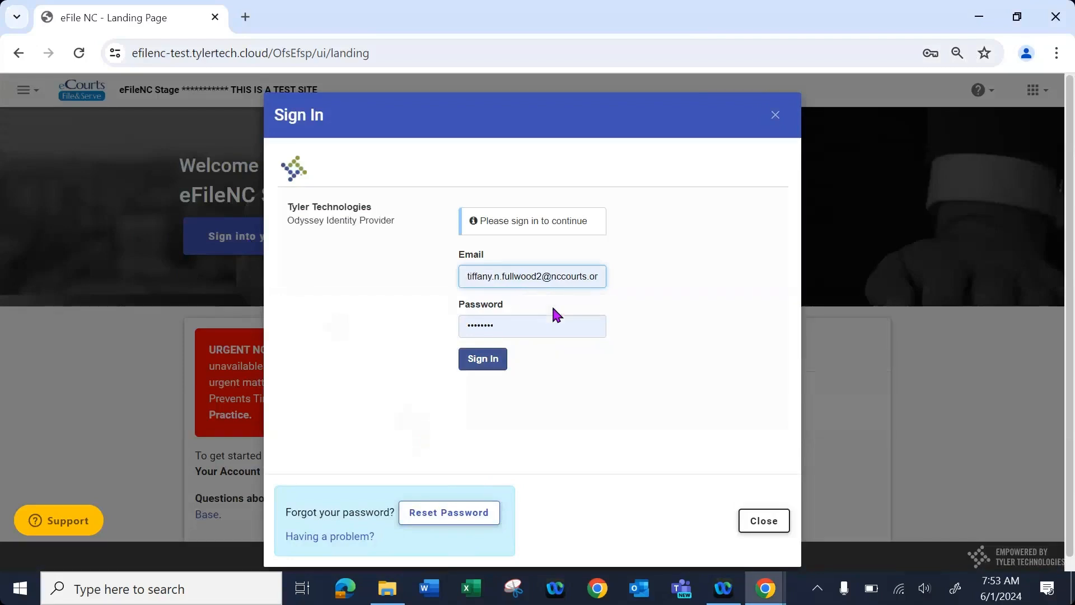
pyautogui.click(489, 360)
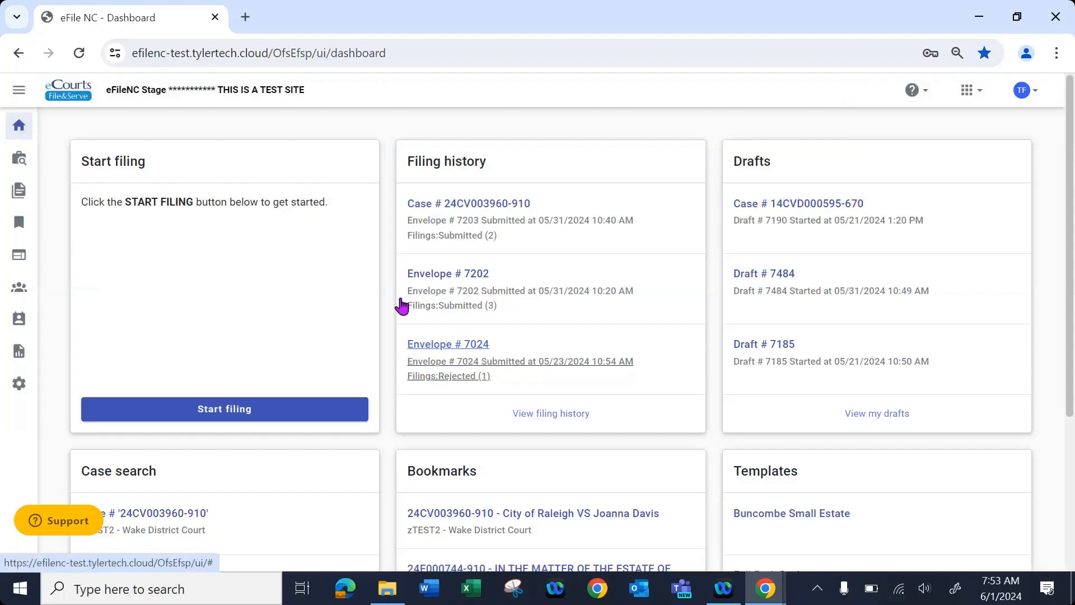
# Review the expanded list of site sections on the dashboard, and open the signed-in account's user profile.
pyautogui.click(22, 91)
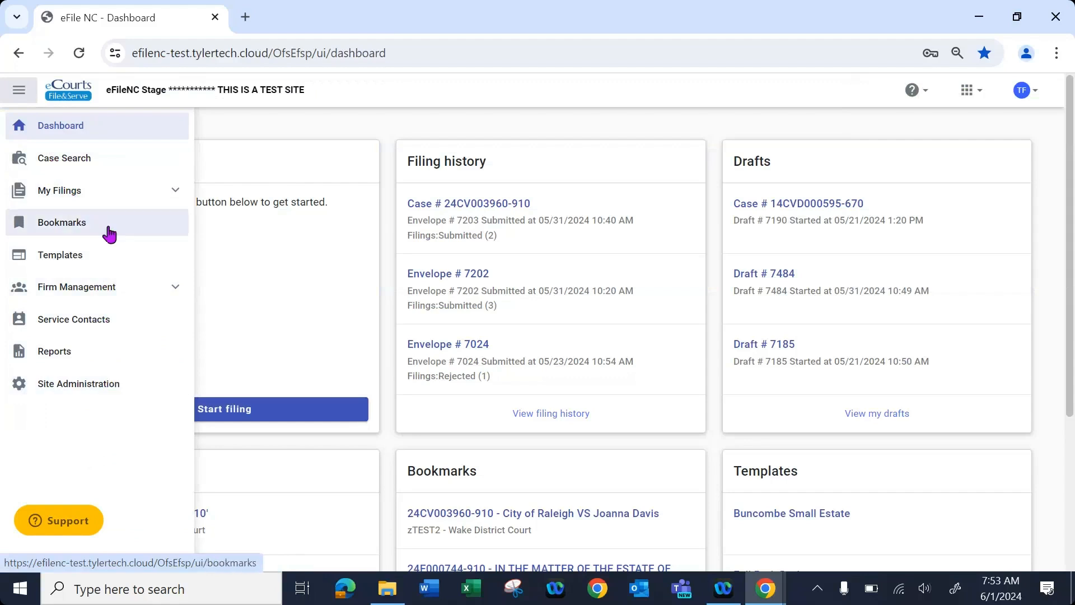
pyautogui.click(20, 92)
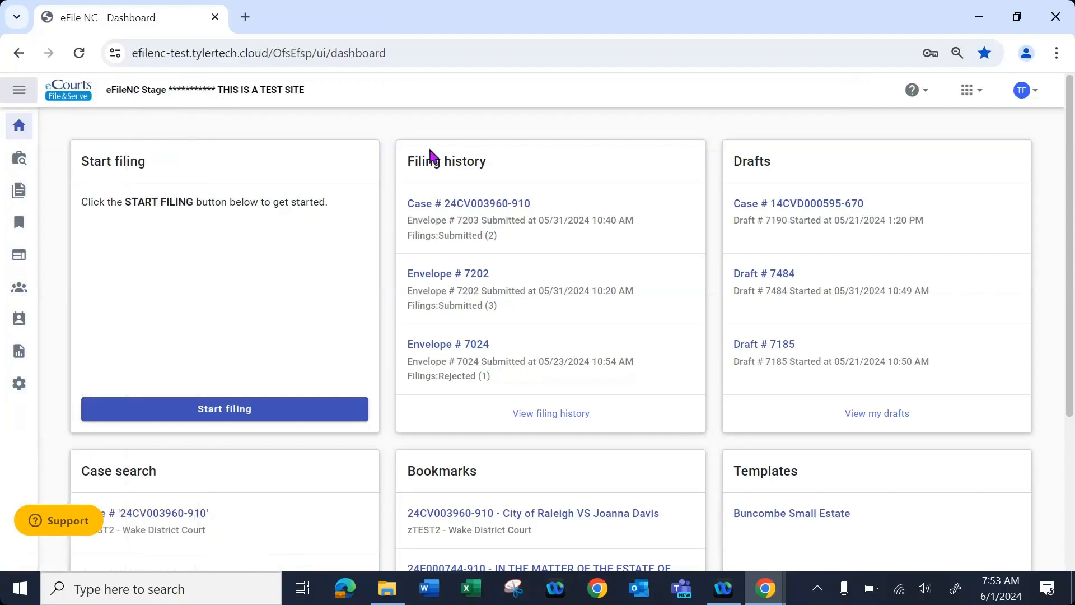
pyautogui.rightClick(1022, 98)
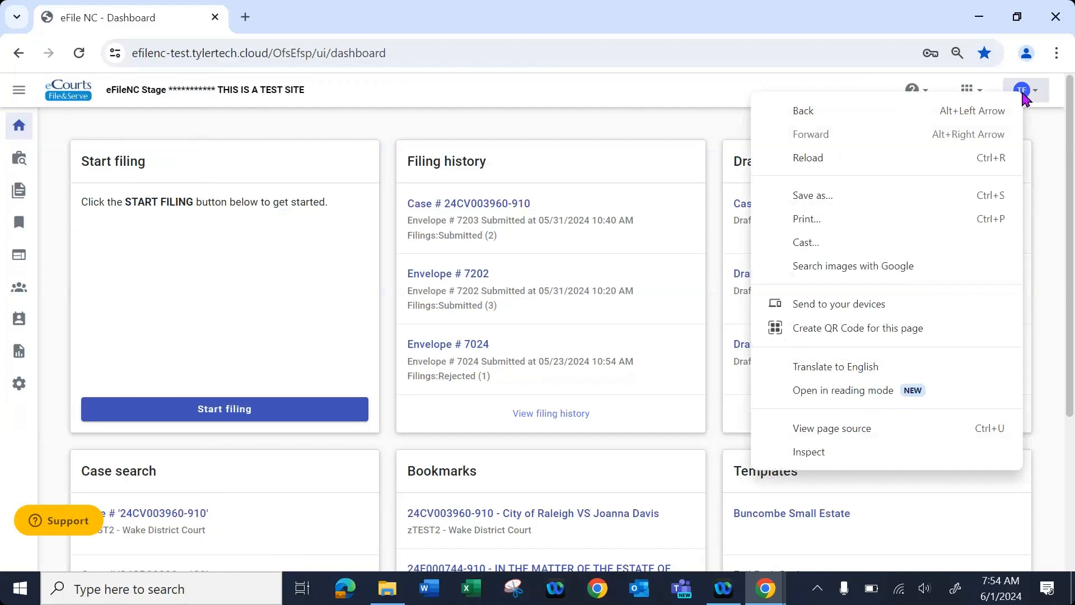
pyautogui.click(1022, 92)
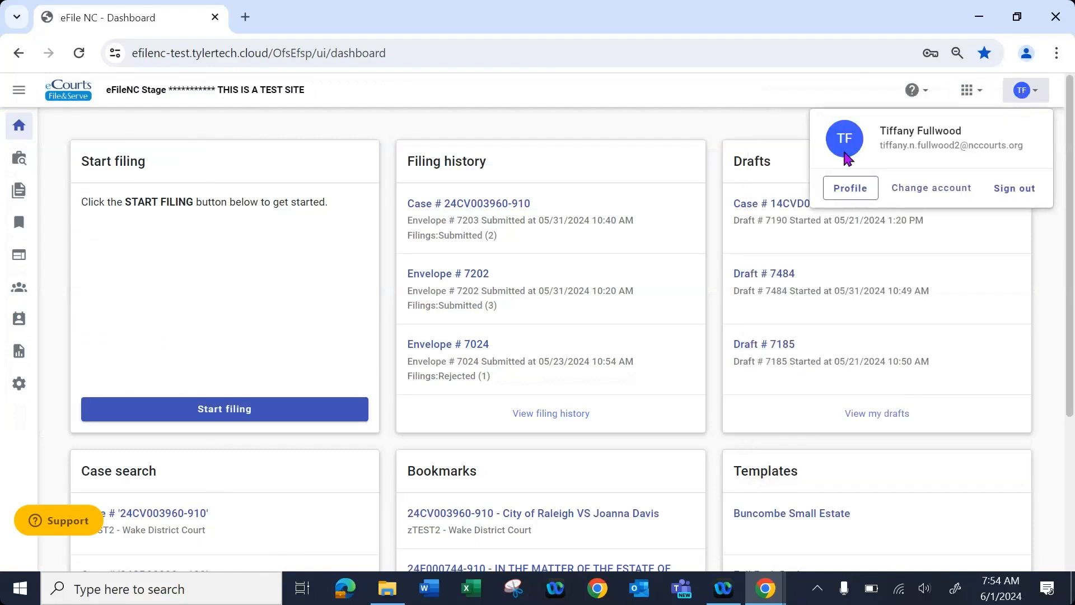
pyautogui.click(843, 191)
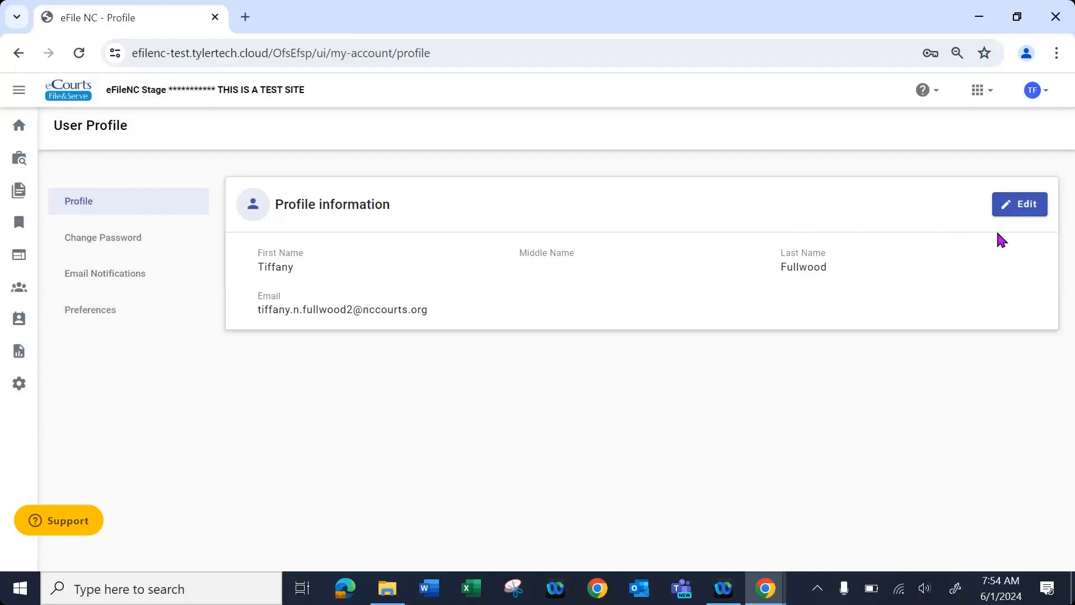
# Examine the user profile's Change Password, Email Notifications and Preferences settings.
pyautogui.click(112, 237)
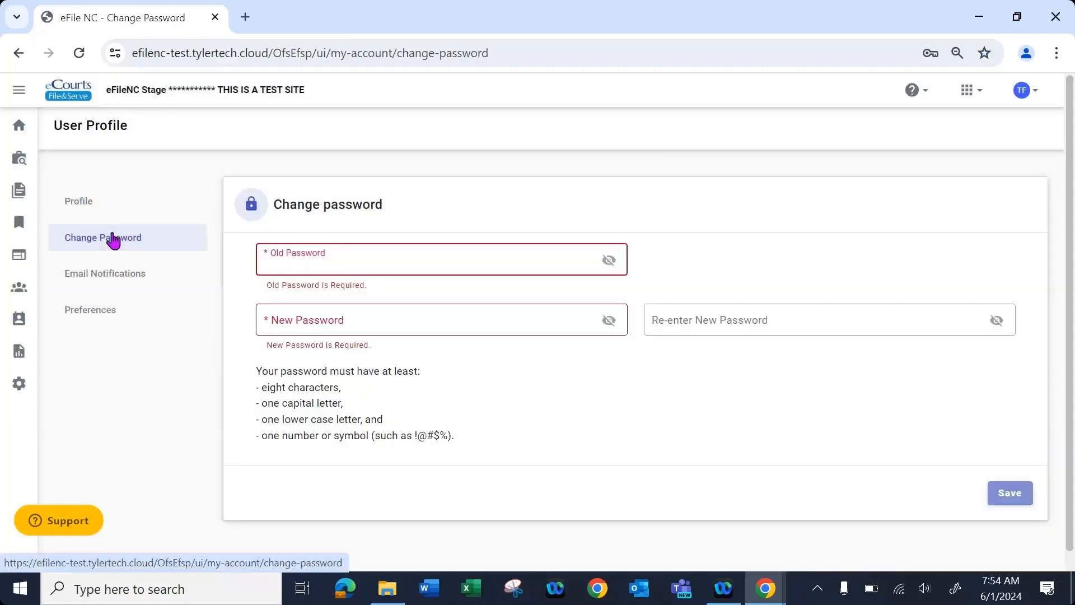
pyautogui.click(118, 272)
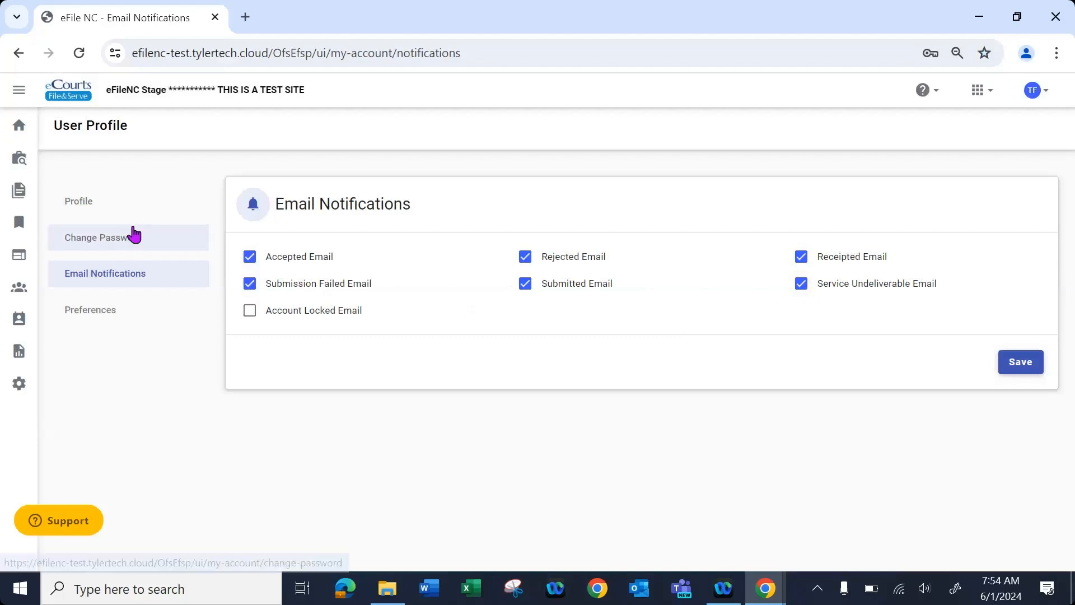
pyautogui.click(94, 318)
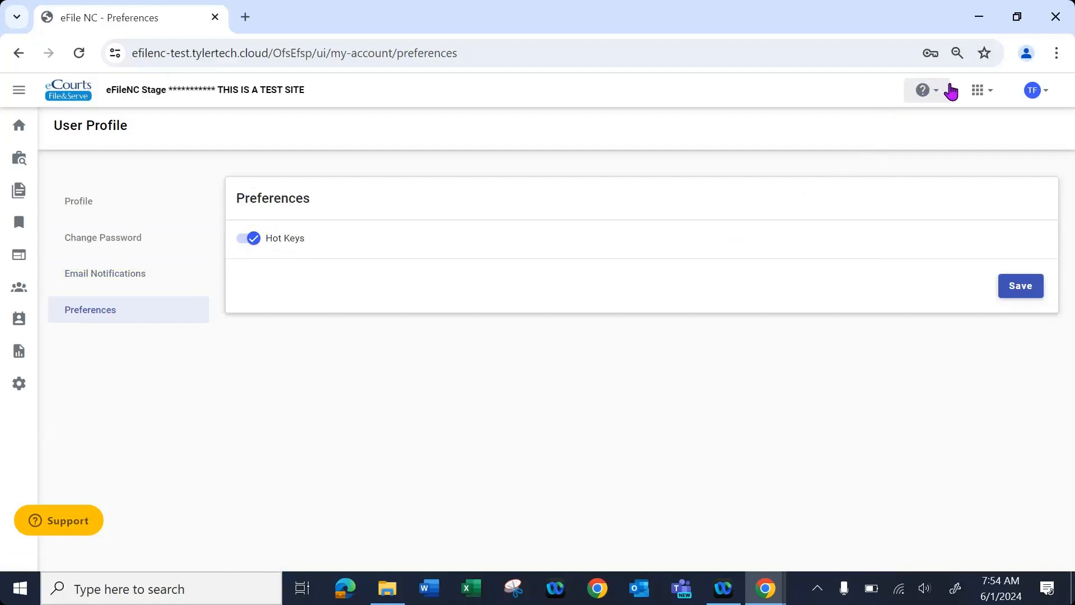
# View the list of keyboard shortcuts from the help options, close it, and return to the dashboard.
pyautogui.click(927, 91)
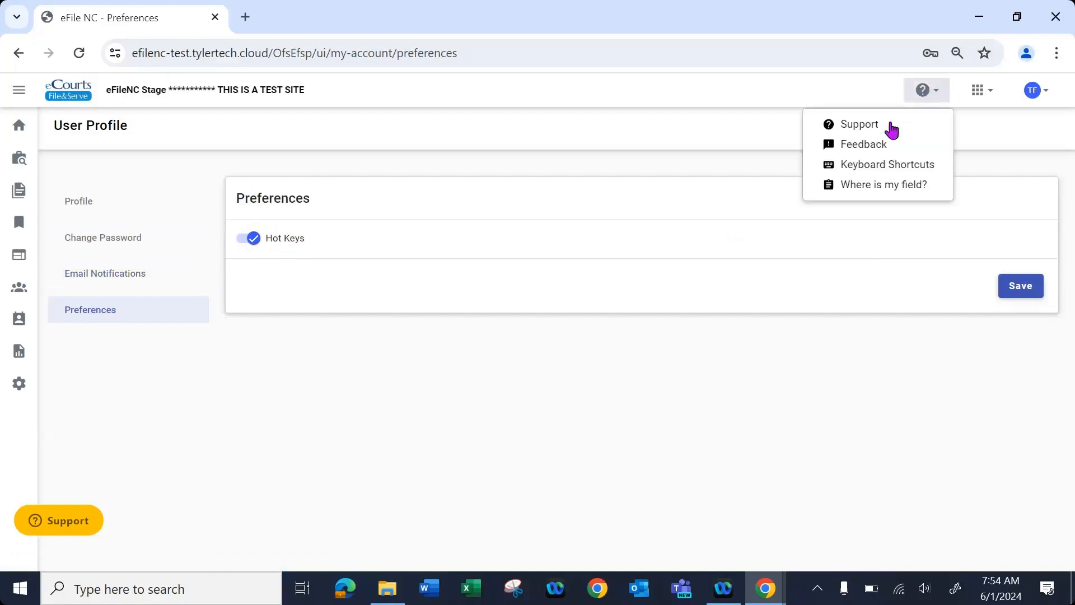
pyautogui.click(877, 166)
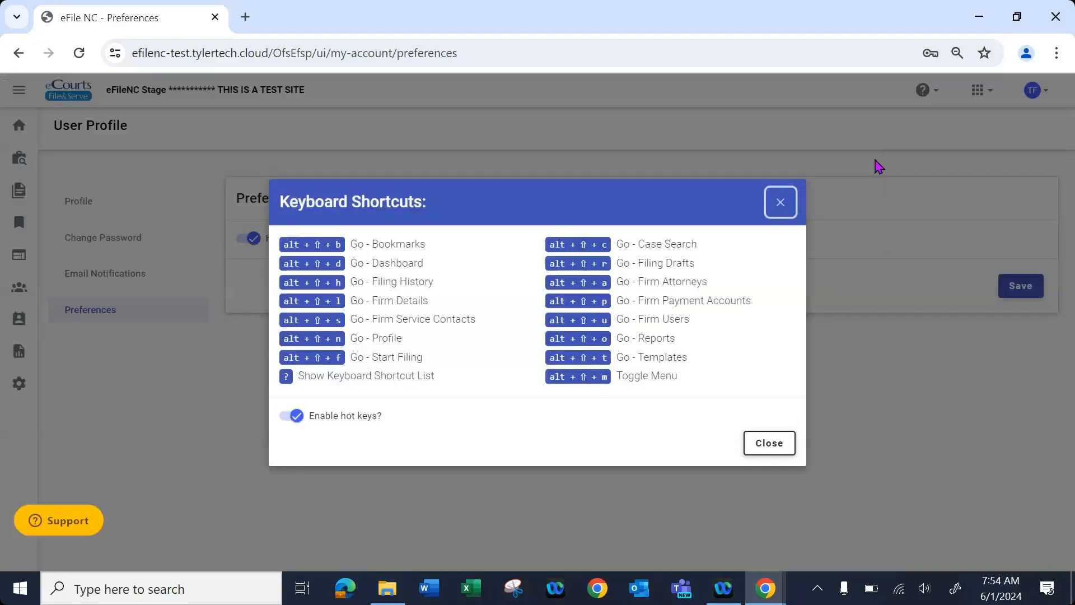
pyautogui.click(780, 202)
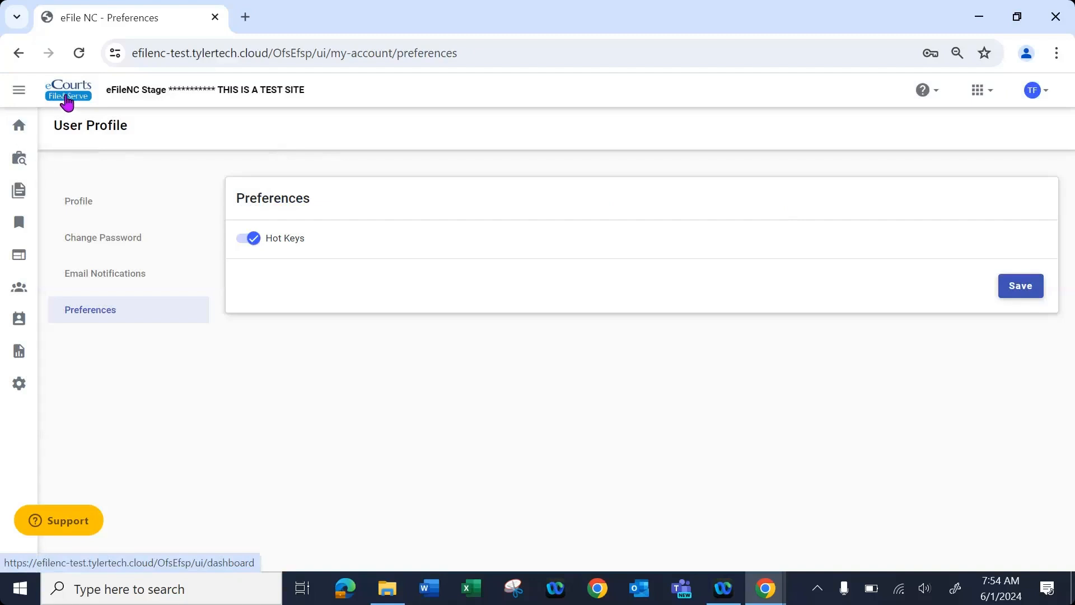
pyautogui.click(18, 125)
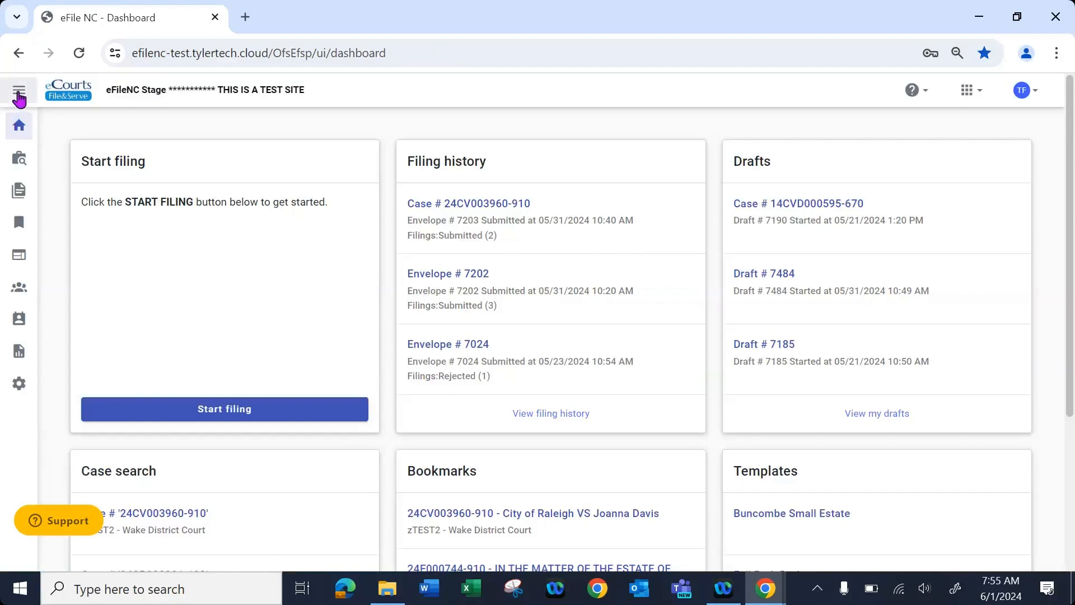
# Open the Firm Users page of Firm Management and look through the list of users.
pyautogui.click(19, 96)
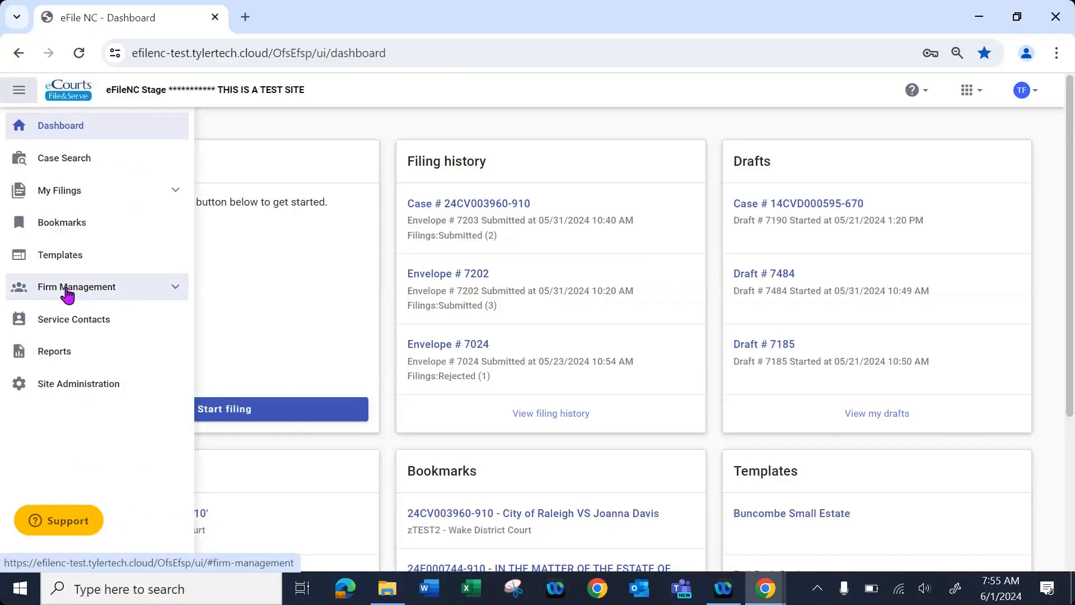
pyautogui.click(20, 94)
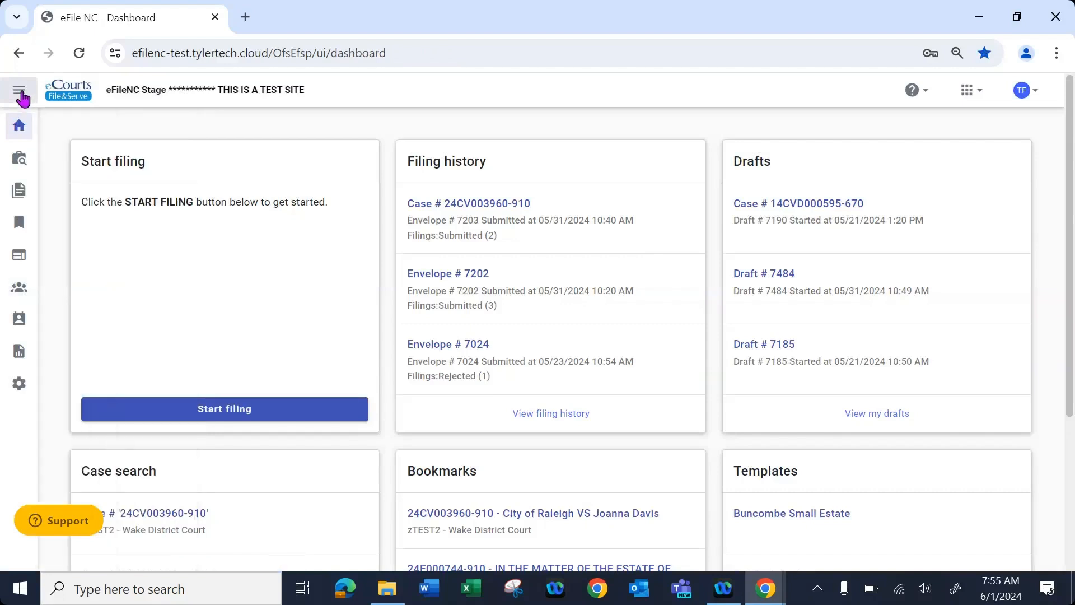
pyautogui.click(20, 290)
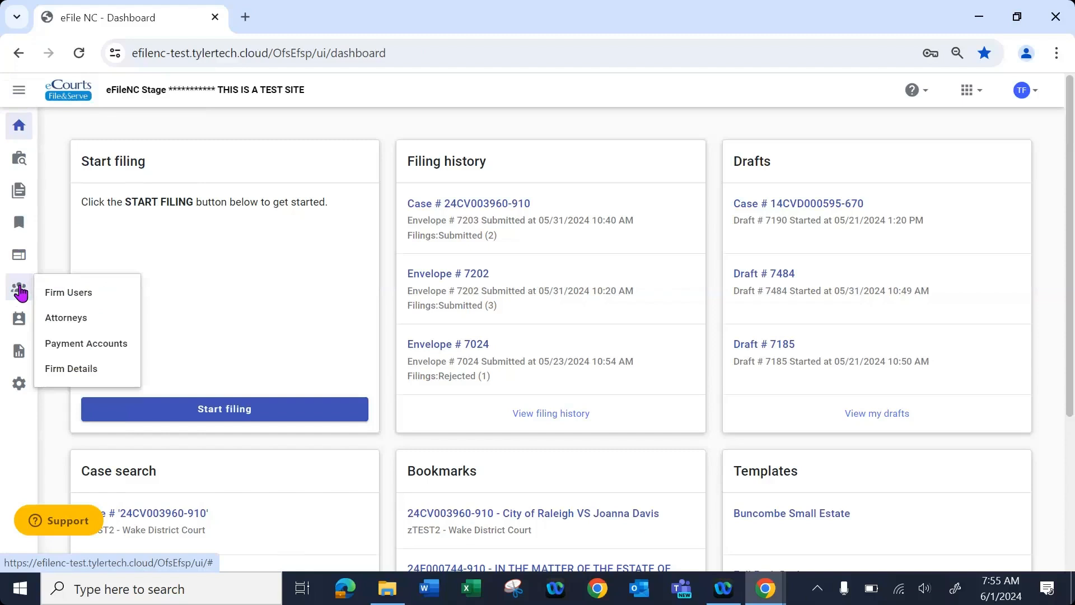
pyautogui.click(89, 297)
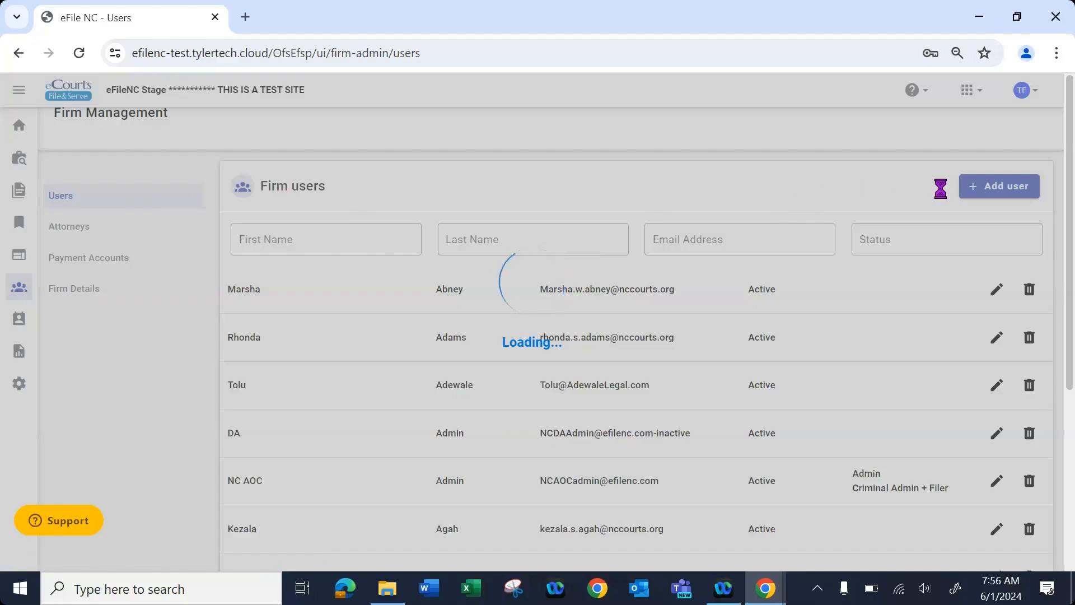
pyautogui.scroll(-4, 941, 189)
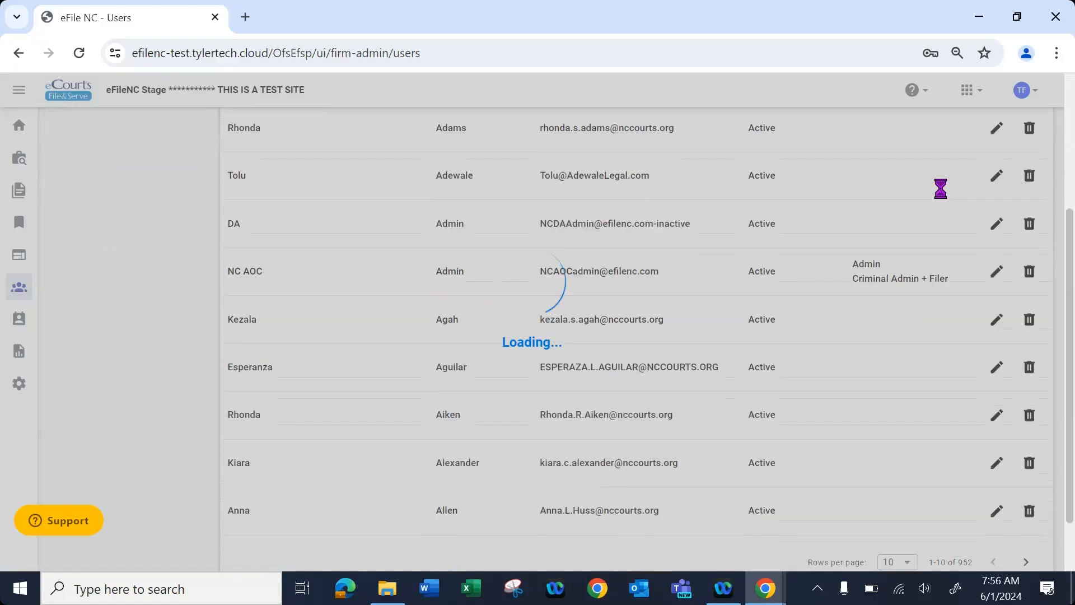
pyautogui.scroll(-2, 940, 189)
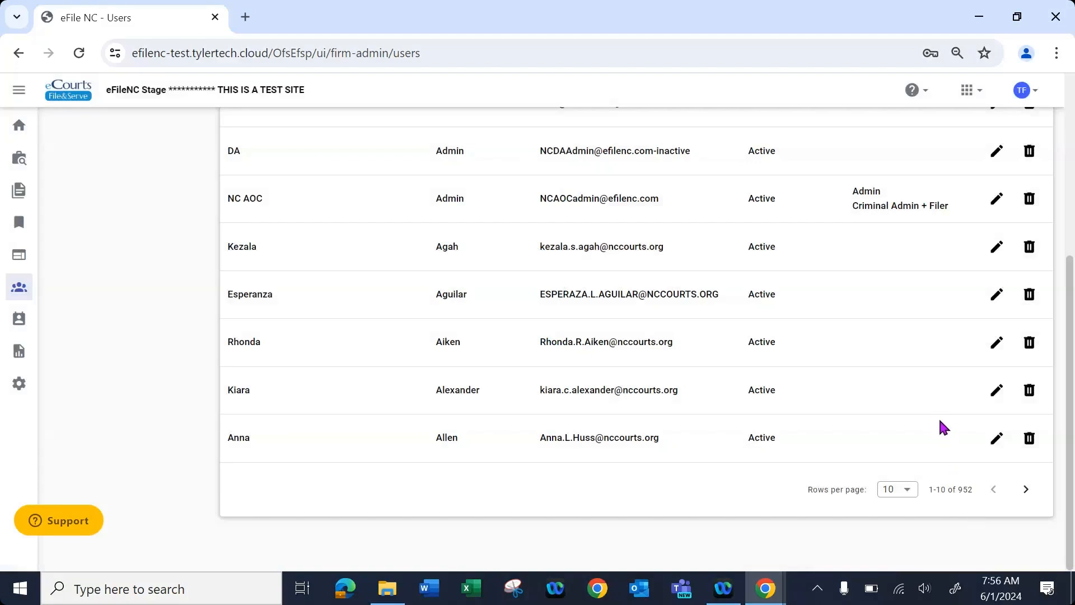
pyautogui.scroll(5, 942, 410)
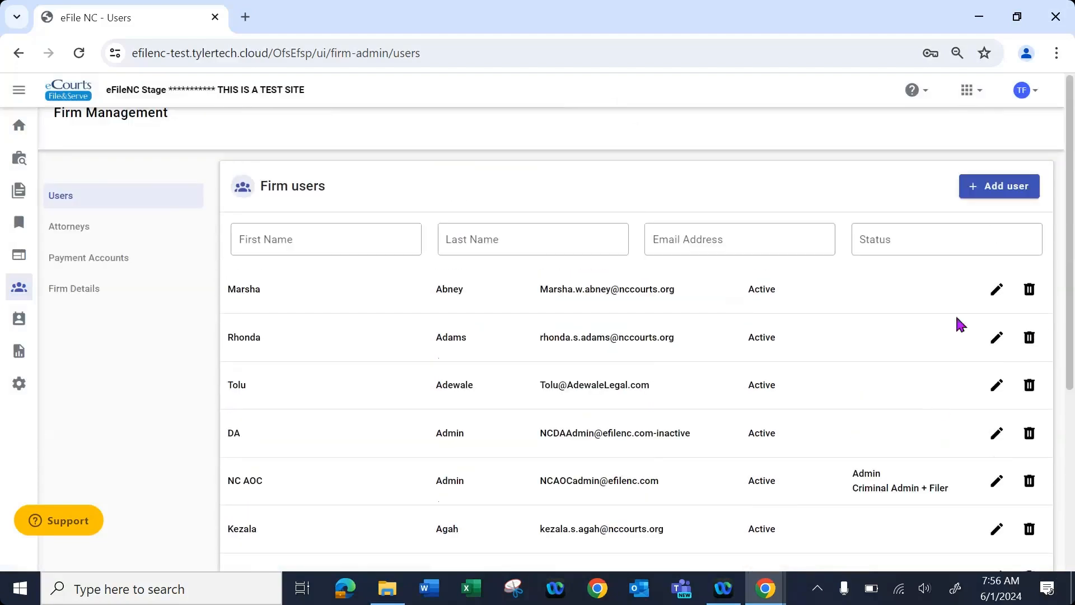
# Review the Add User form with the Firm Admin role selected and the first listed user's edit form, closing both without saving.
pyautogui.click(983, 192)
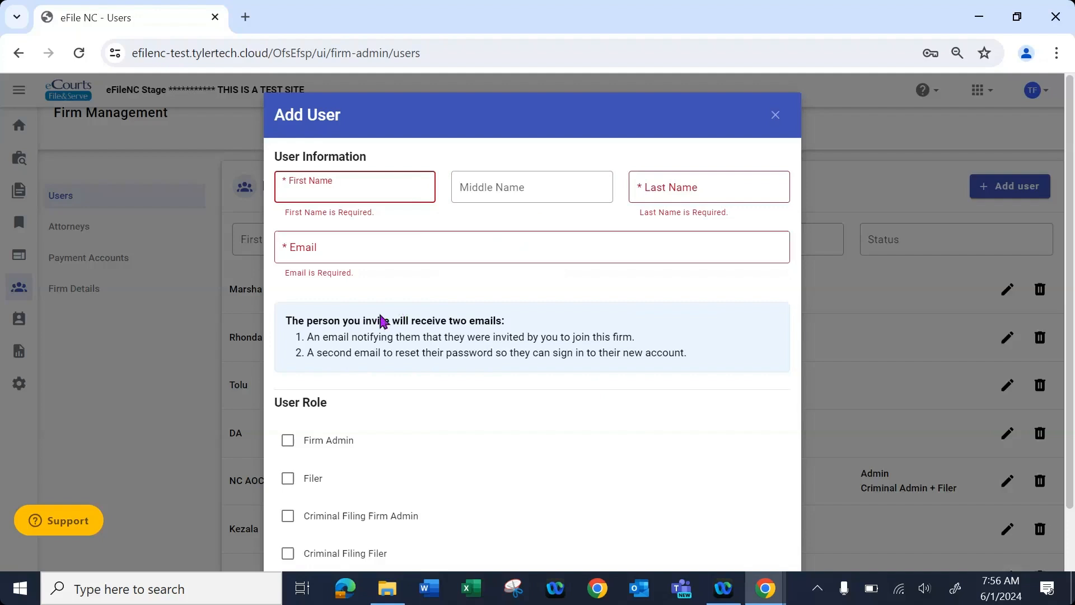
pyautogui.click(288, 441)
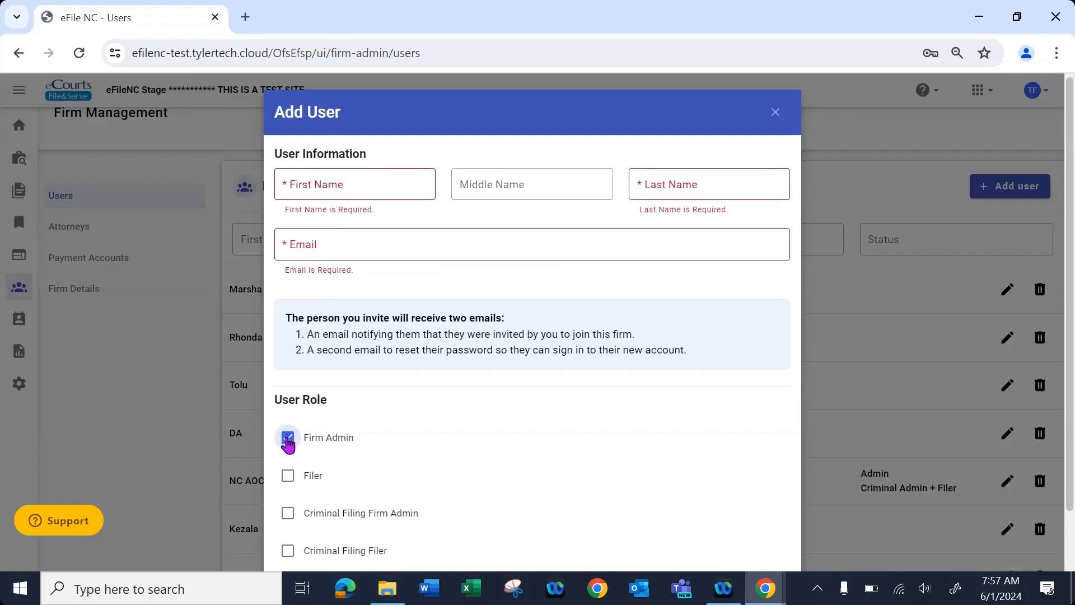
pyautogui.scroll(-2, 292, 390)
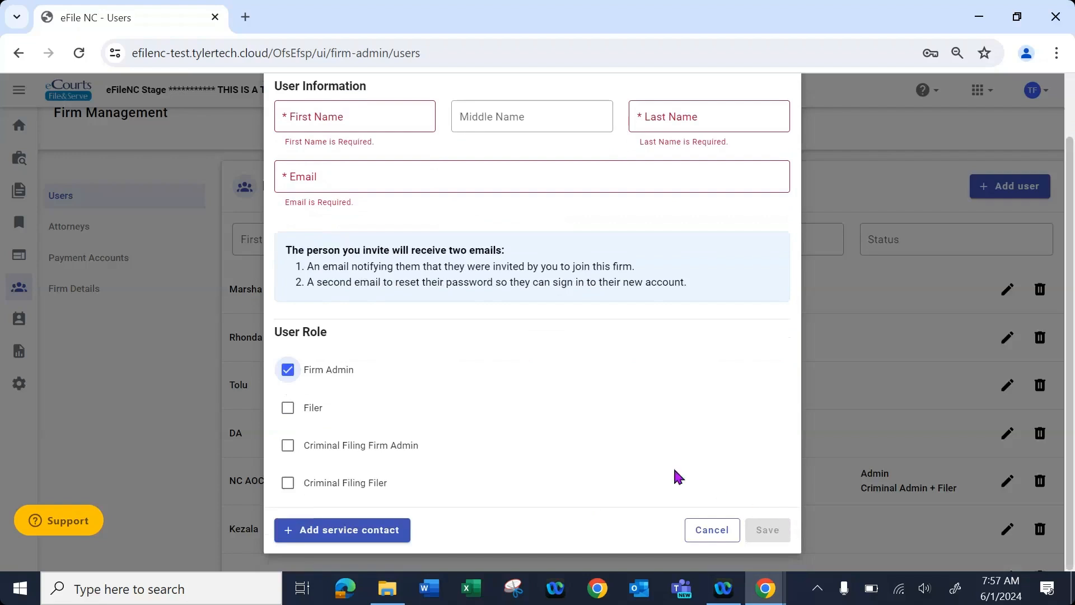
pyautogui.scroll(2, 616, 439)
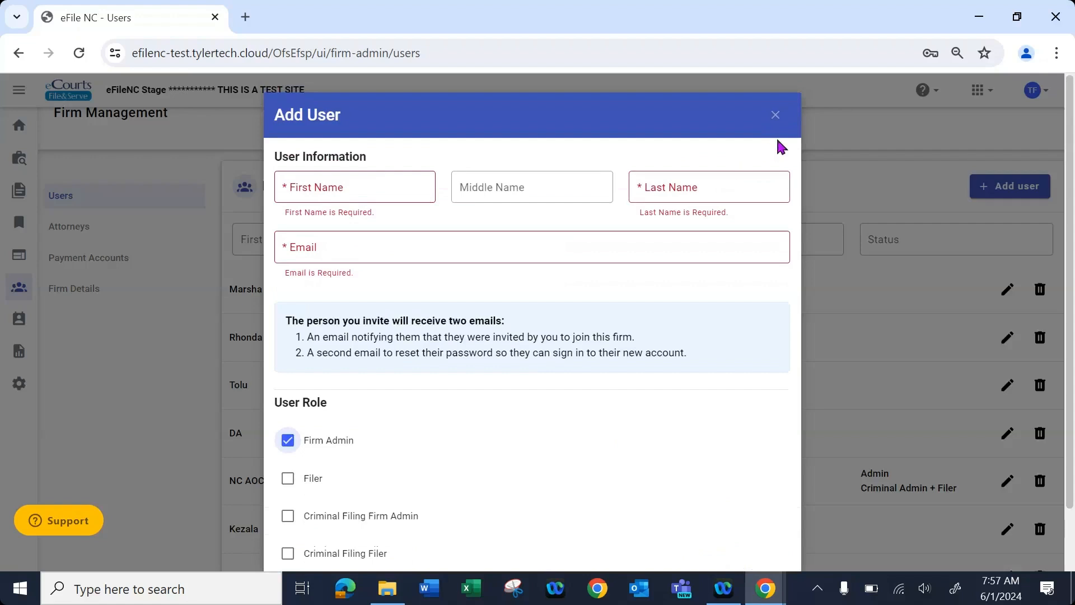
pyautogui.click(784, 112)
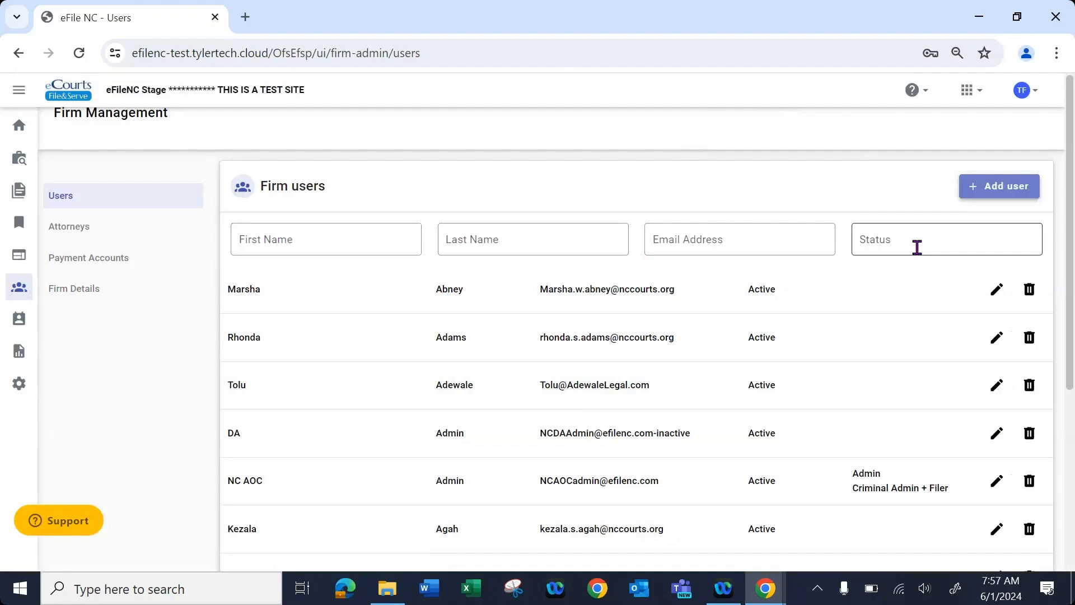
pyautogui.click(996, 291)
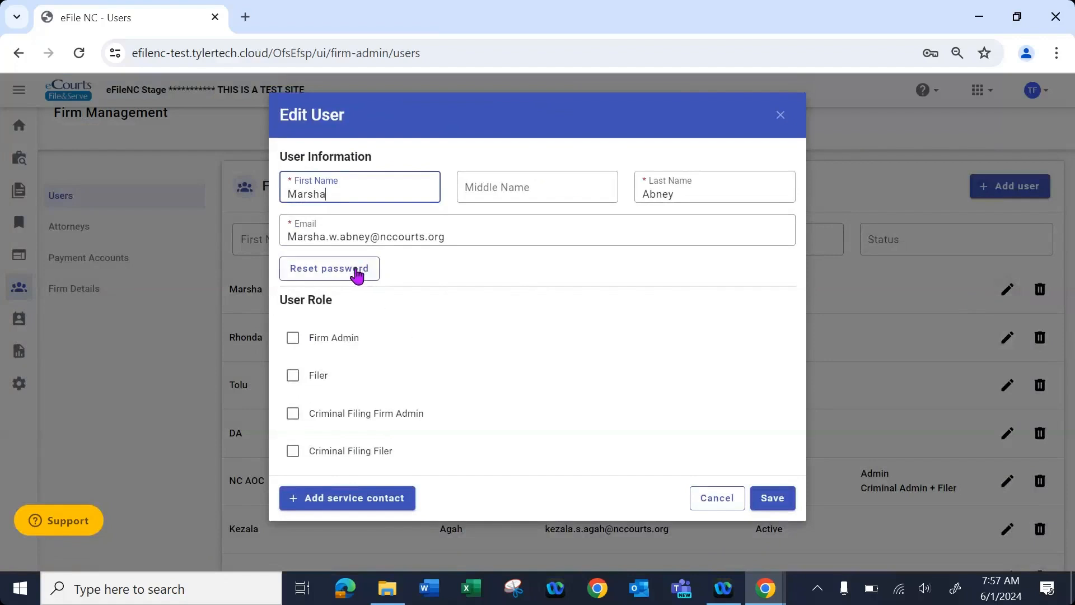
pyautogui.click(782, 120)
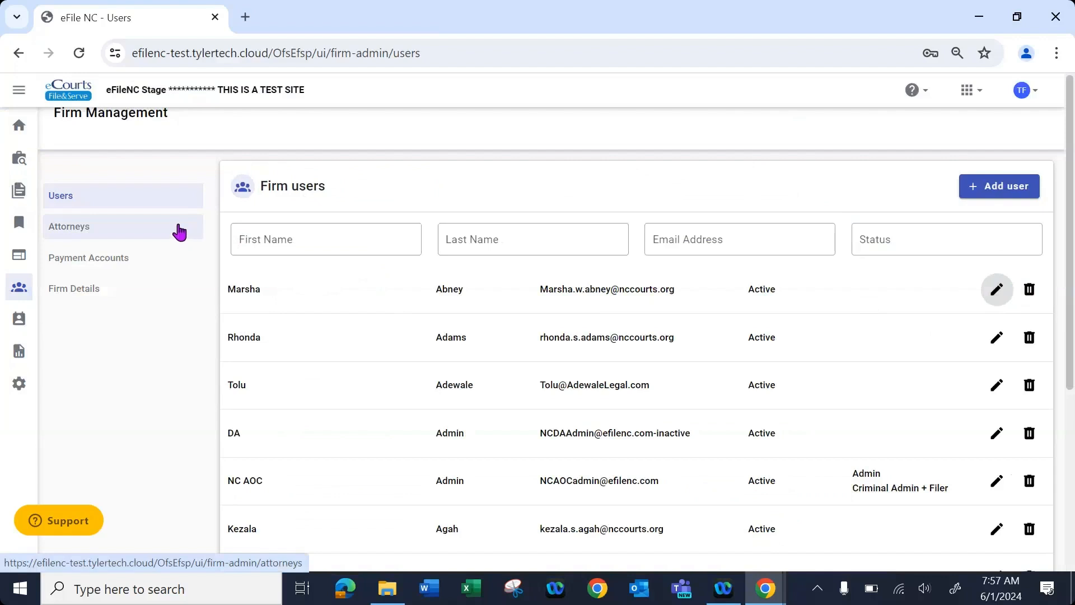
# Add a firm attorney with first name N/A COURT PARTNER, last name EFILER and the court partner bar number, and save it.
pyautogui.click(121, 233)
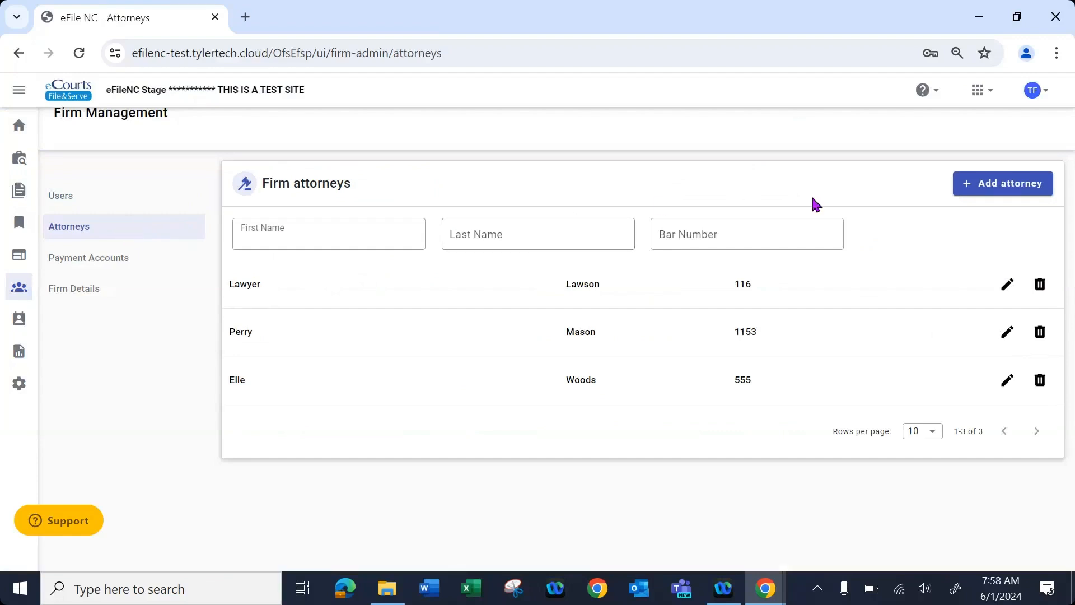
pyautogui.click(967, 188)
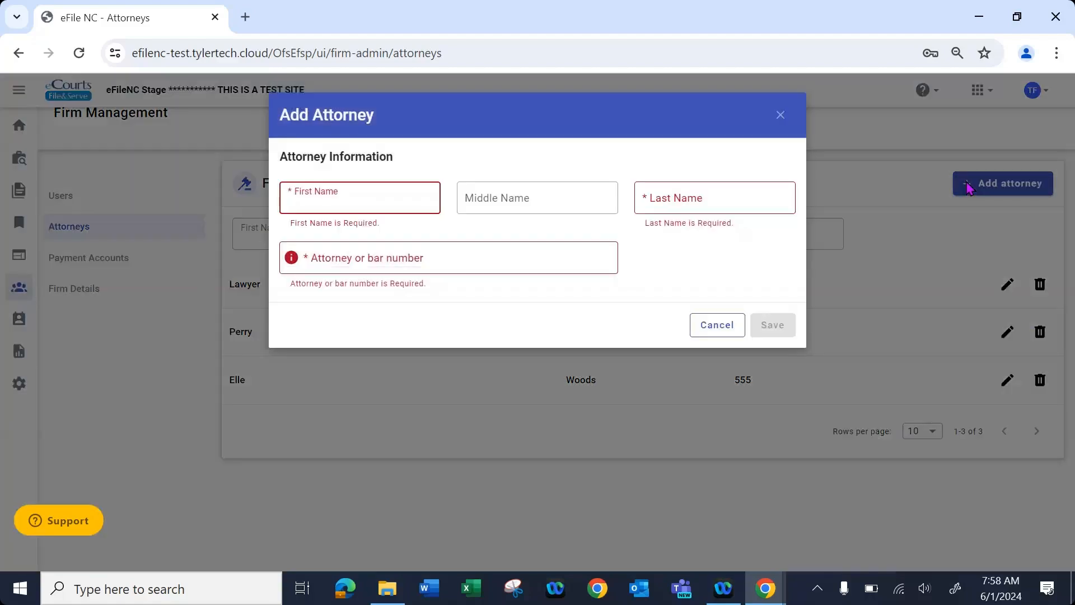
pyautogui.click(398, 198)
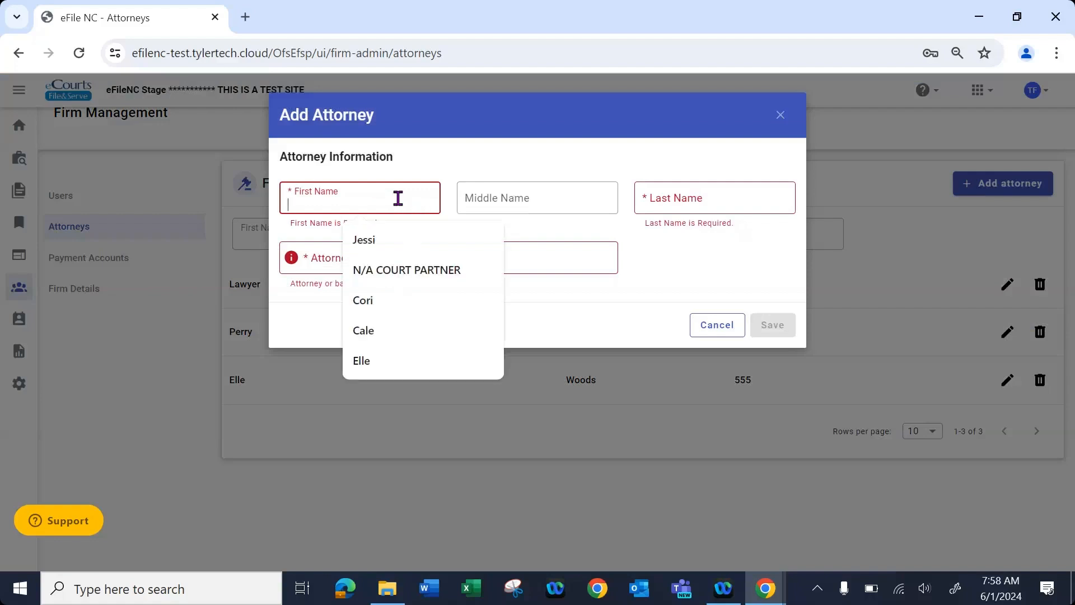
pyautogui.click(401, 271)
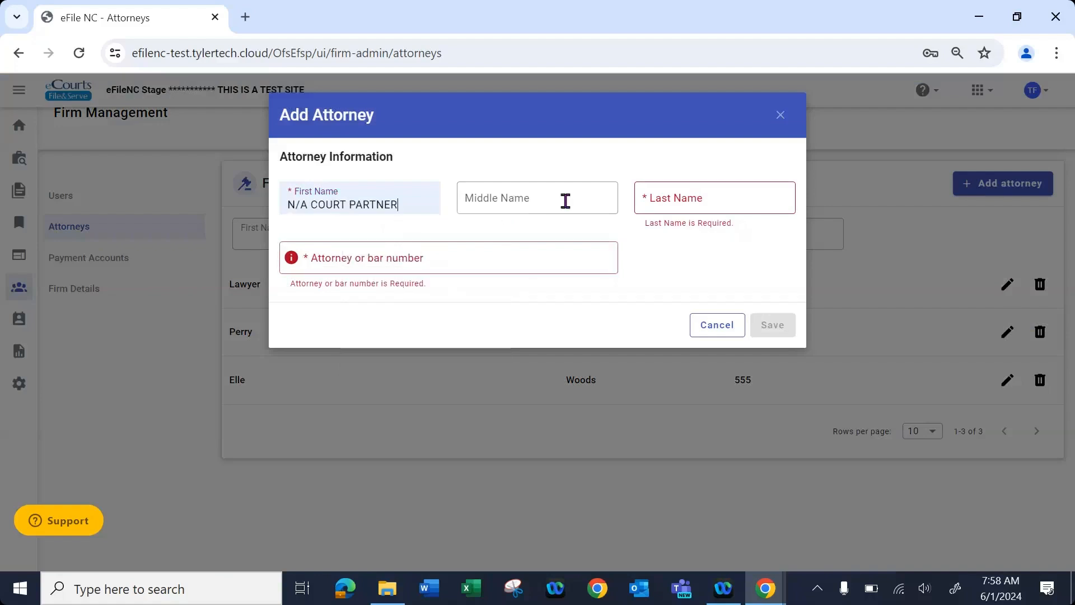
pyautogui.click(669, 205)
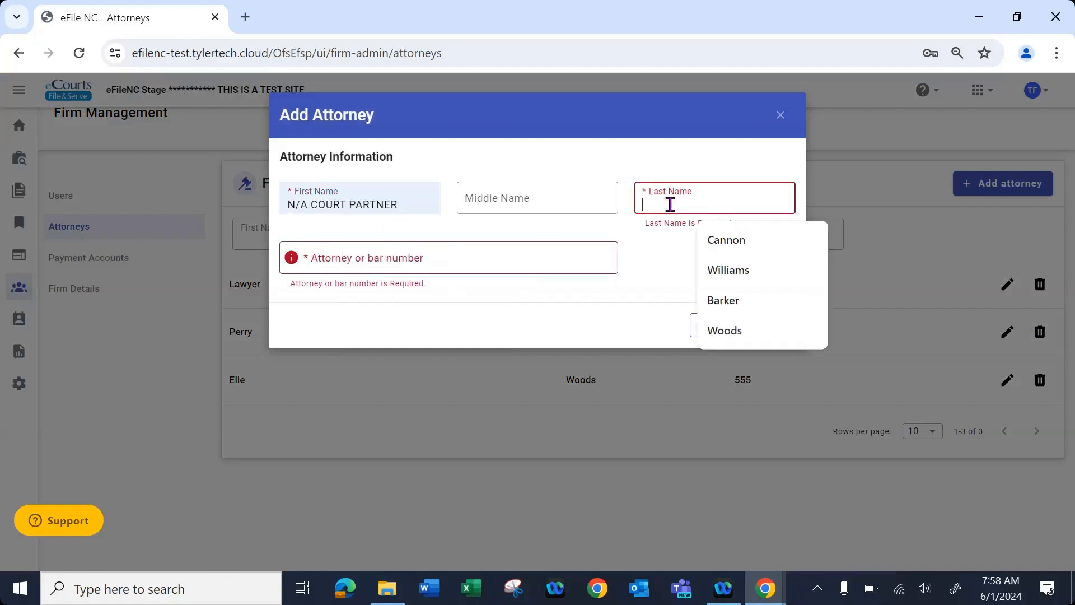
pyautogui.write('E')
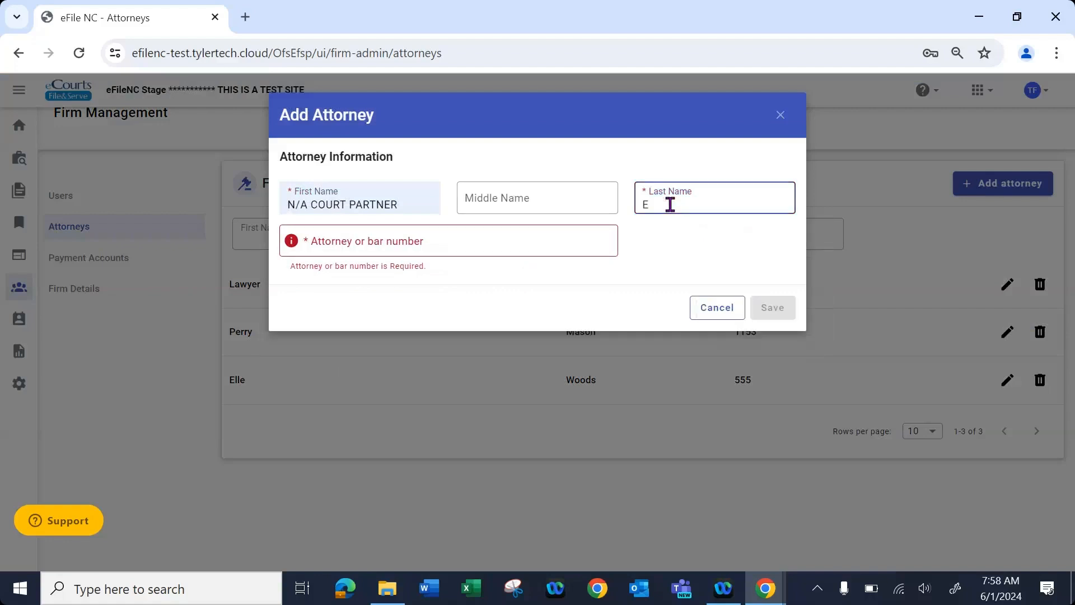
pyautogui.write('FILER')
pyautogui.click(541, 235)
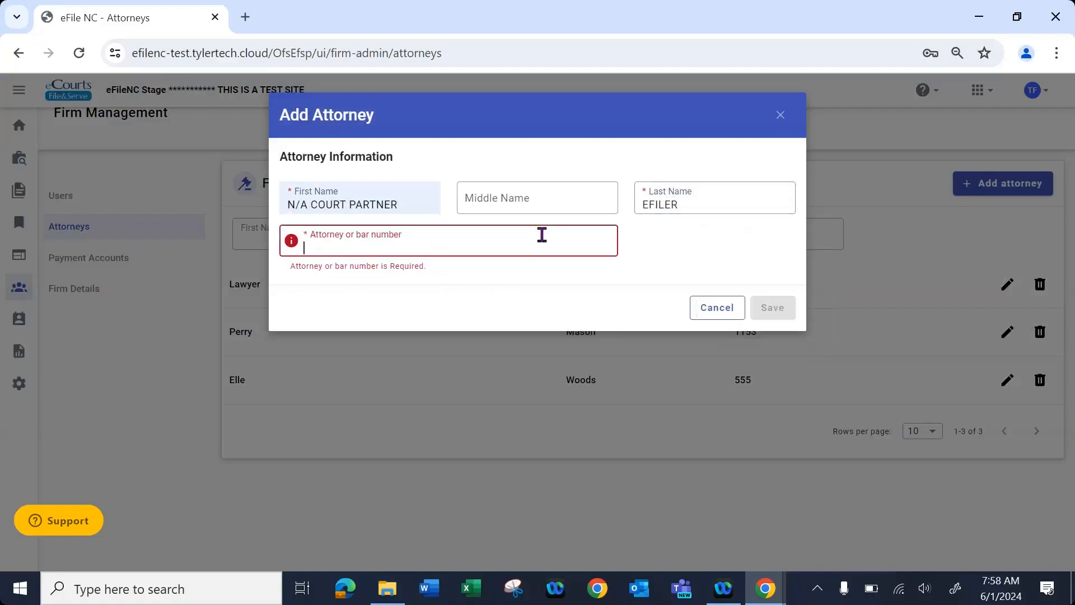
pyautogui.write('999981')
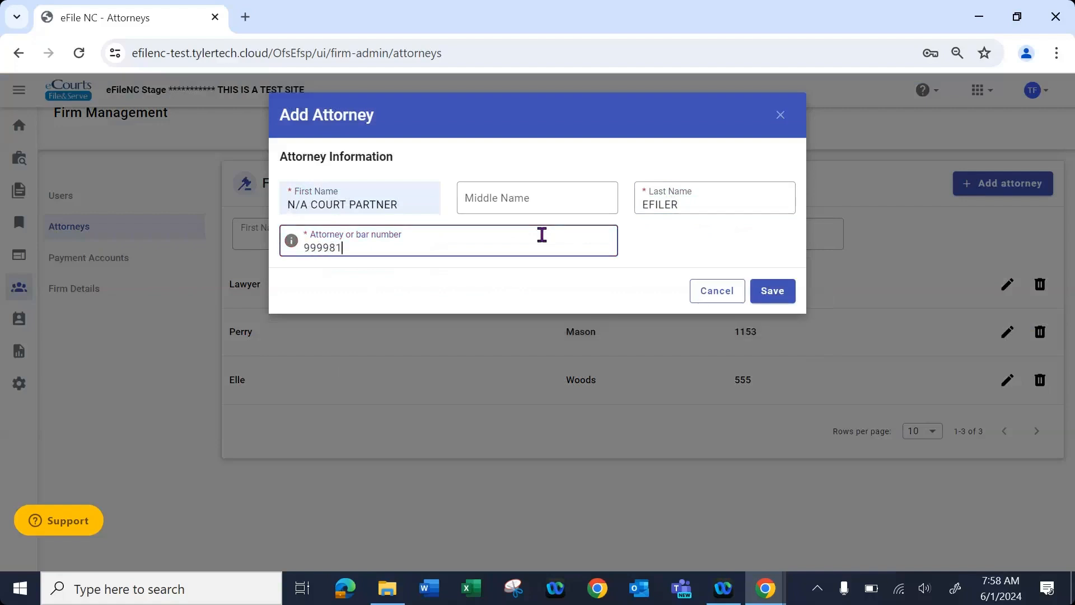
pyautogui.click(786, 298)
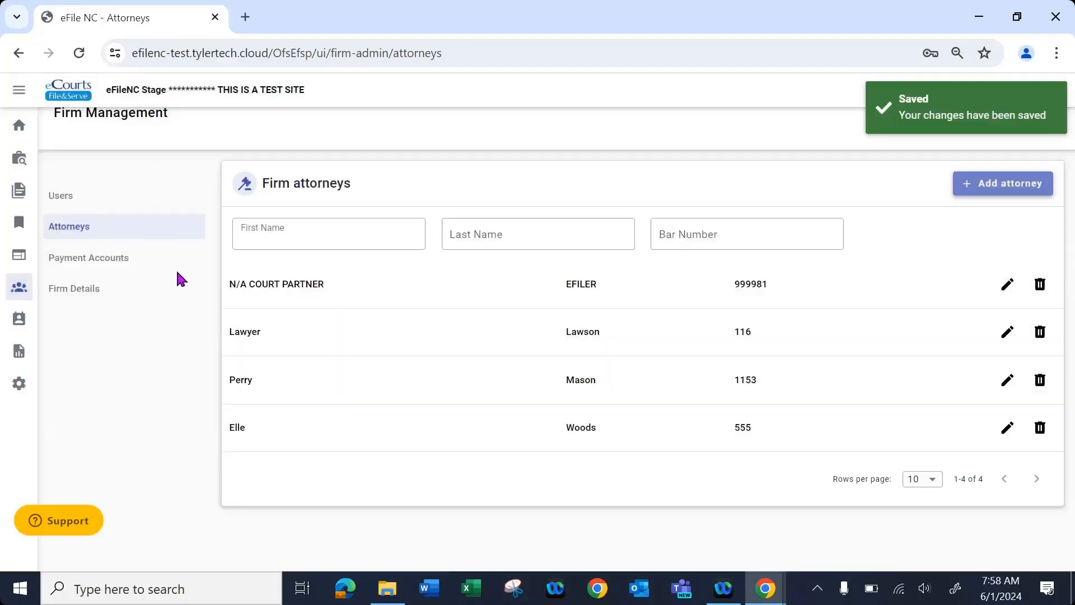
# Add a firm payment account named "Waiver Account" with the payment type Waiver and save it.
pyautogui.click(86, 258)
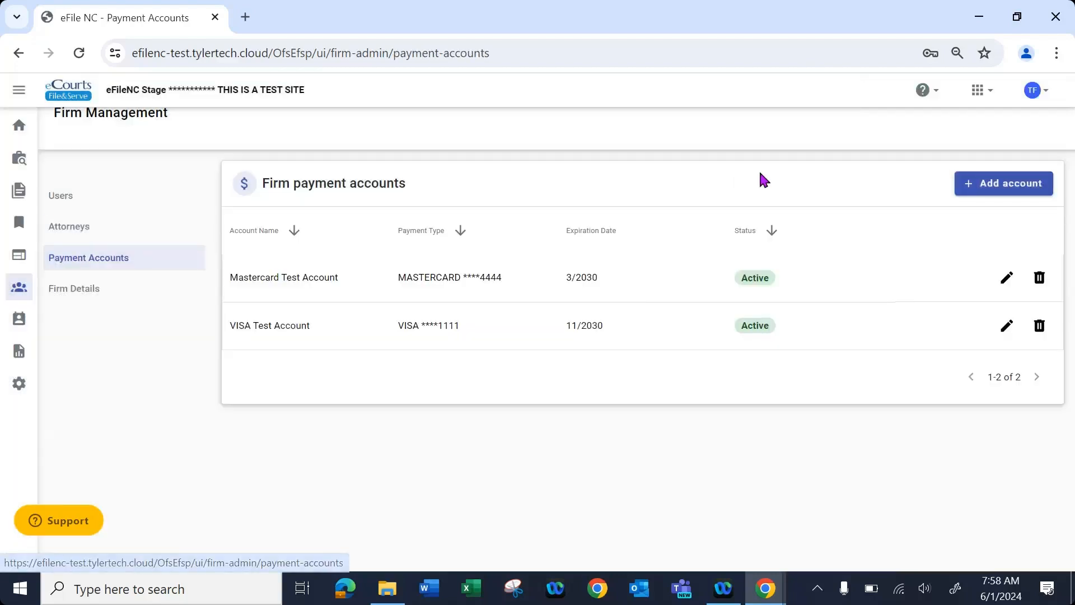
pyautogui.click(981, 191)
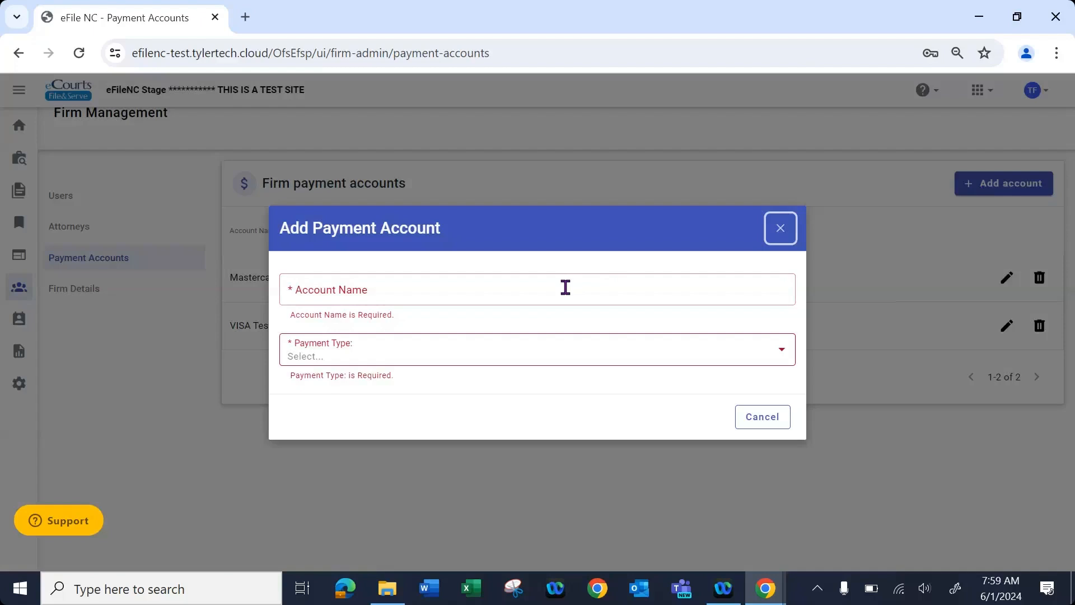
pyautogui.click(566, 288)
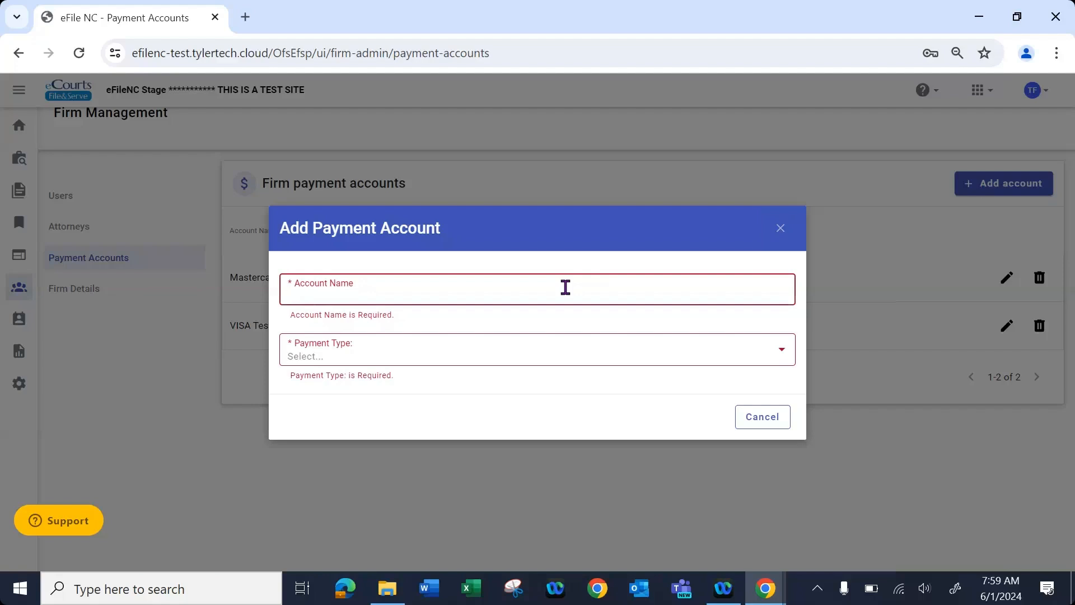
pyautogui.write('Wa')
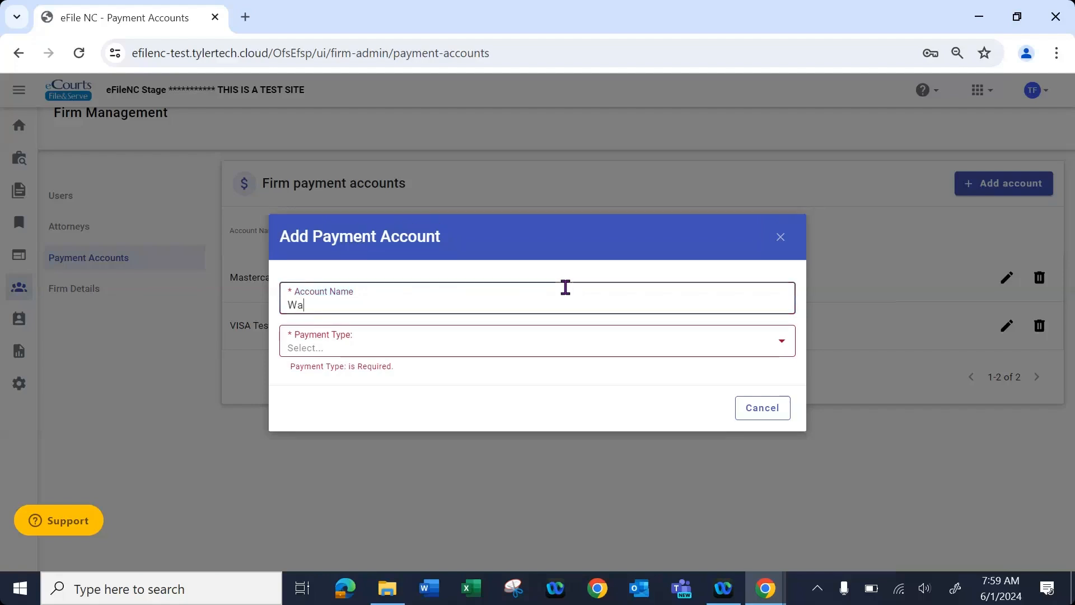
pyautogui.write('iver Account')
pyautogui.click(666, 359)
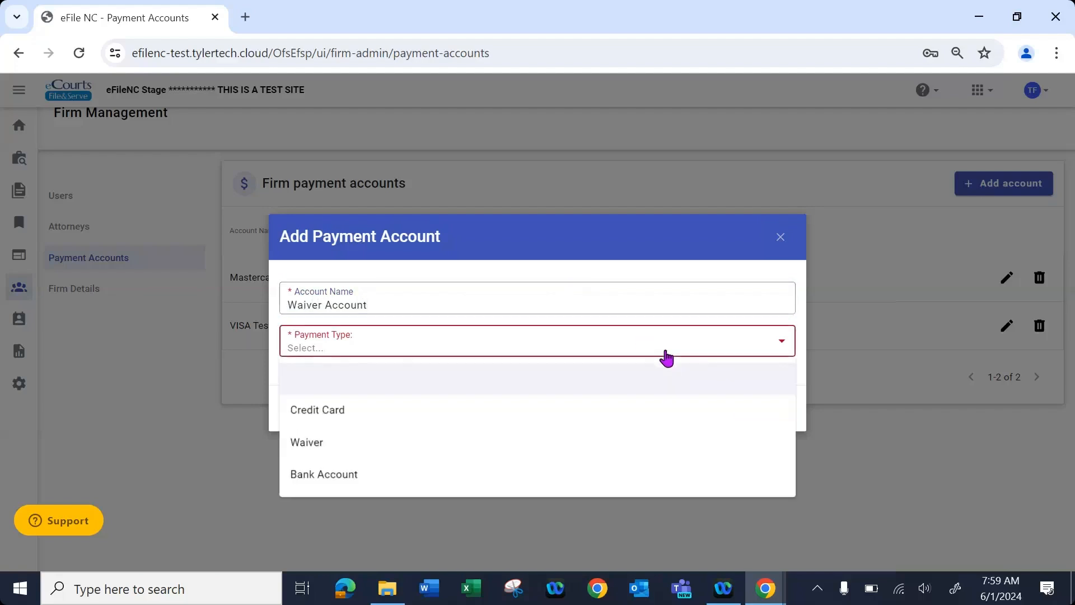
pyautogui.click(391, 448)
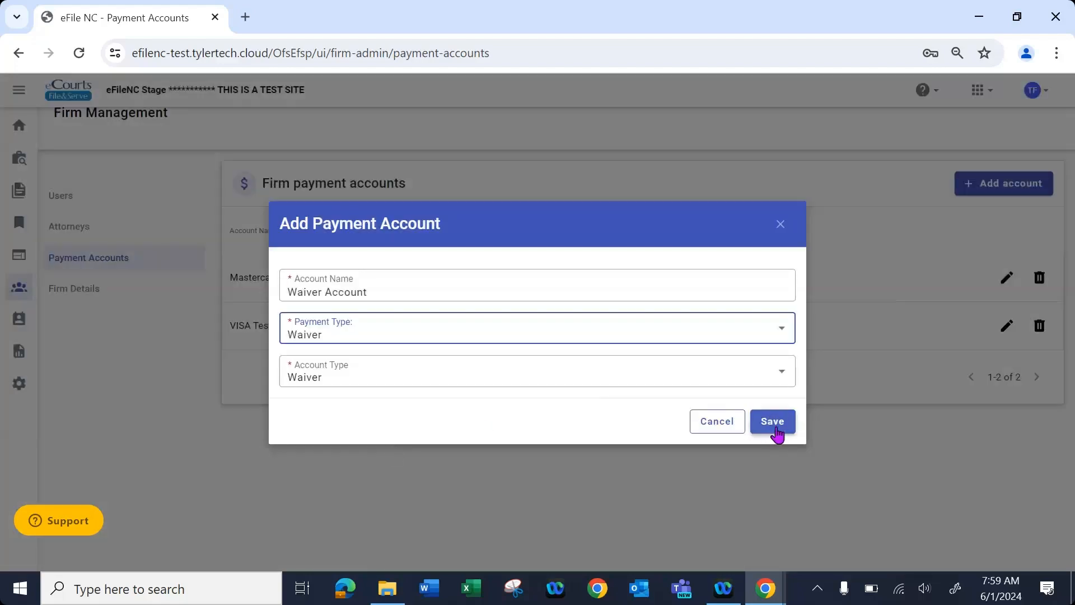
pyautogui.click(776, 423)
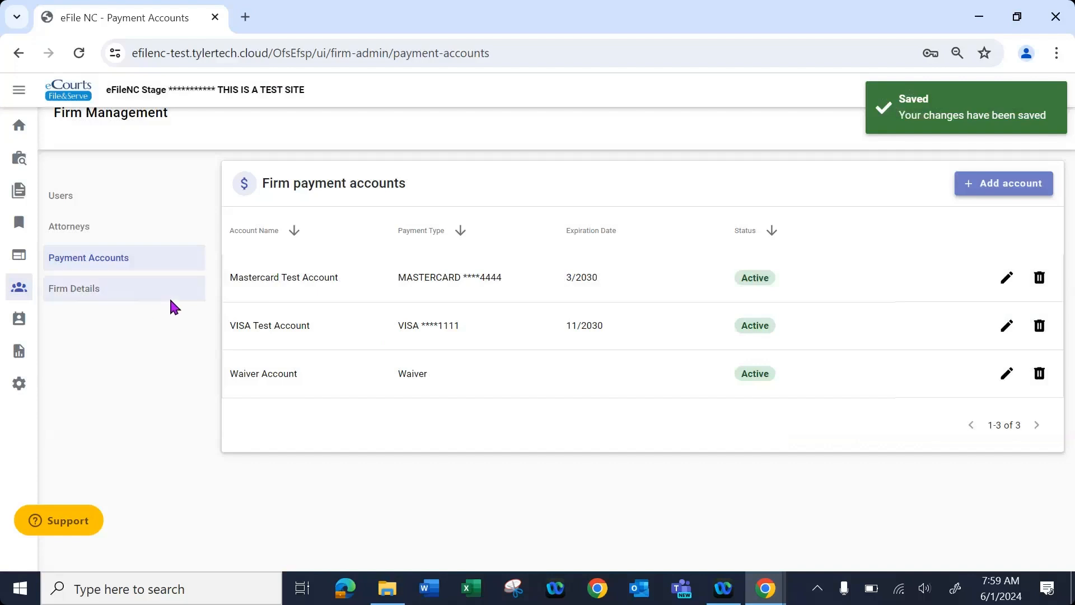
# Review the firm's details in Firm Management and return to the dashboard.
pyautogui.click(75, 296)
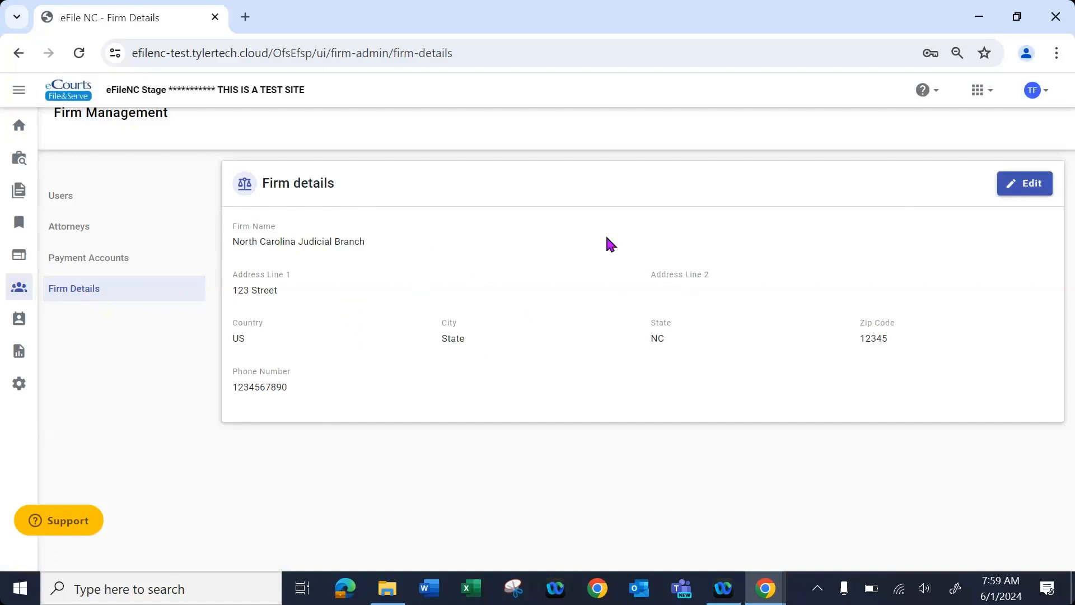
pyautogui.click(19, 130)
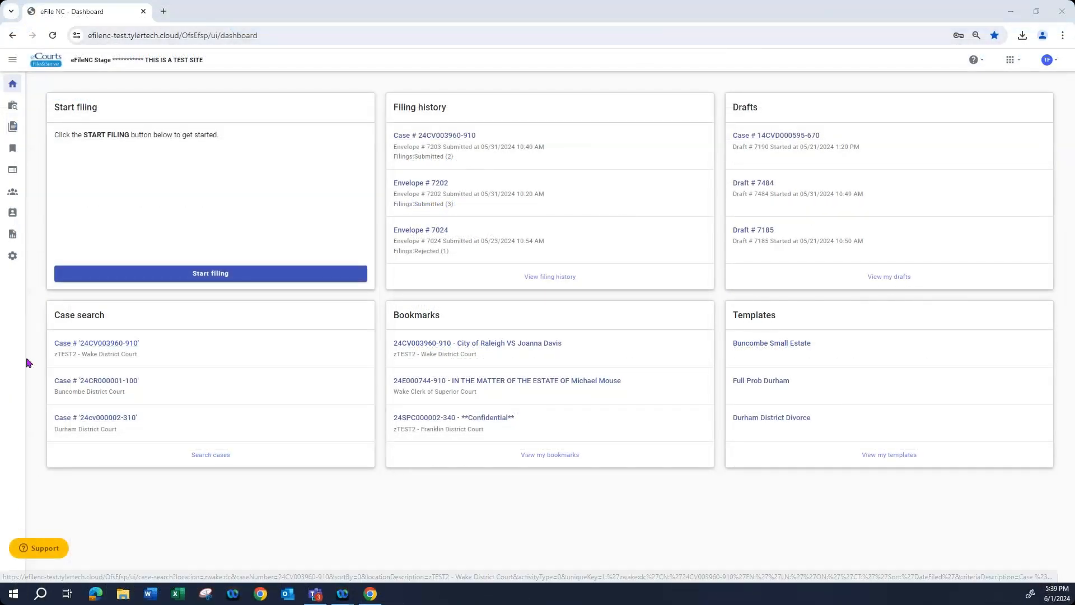
# Review the firm service contacts and the blank Add Service Contact form, closing the form without saving.
pyautogui.click(12, 212)
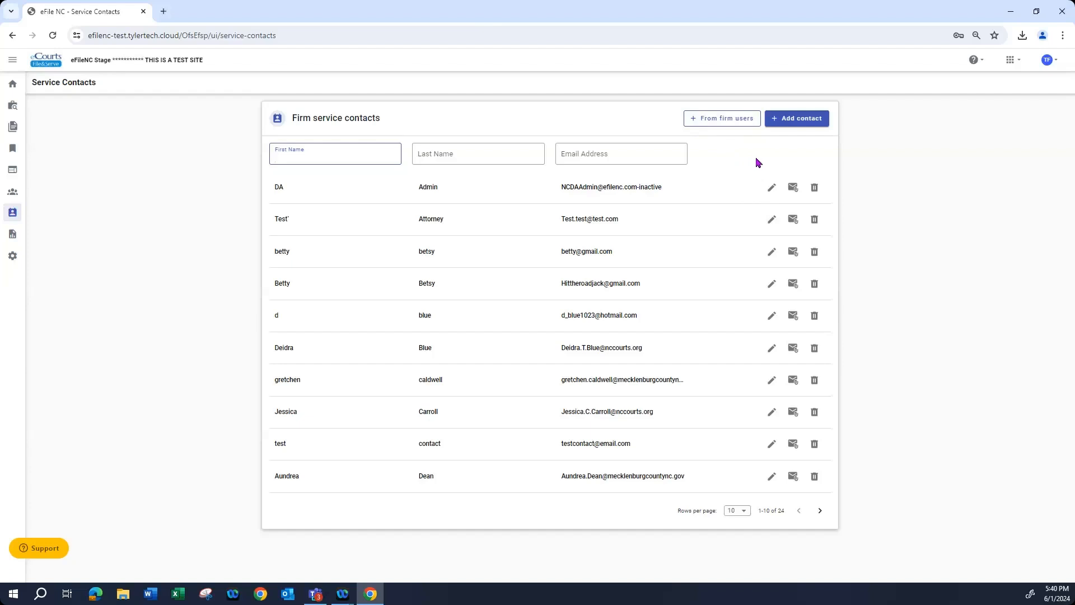
pyautogui.click(775, 125)
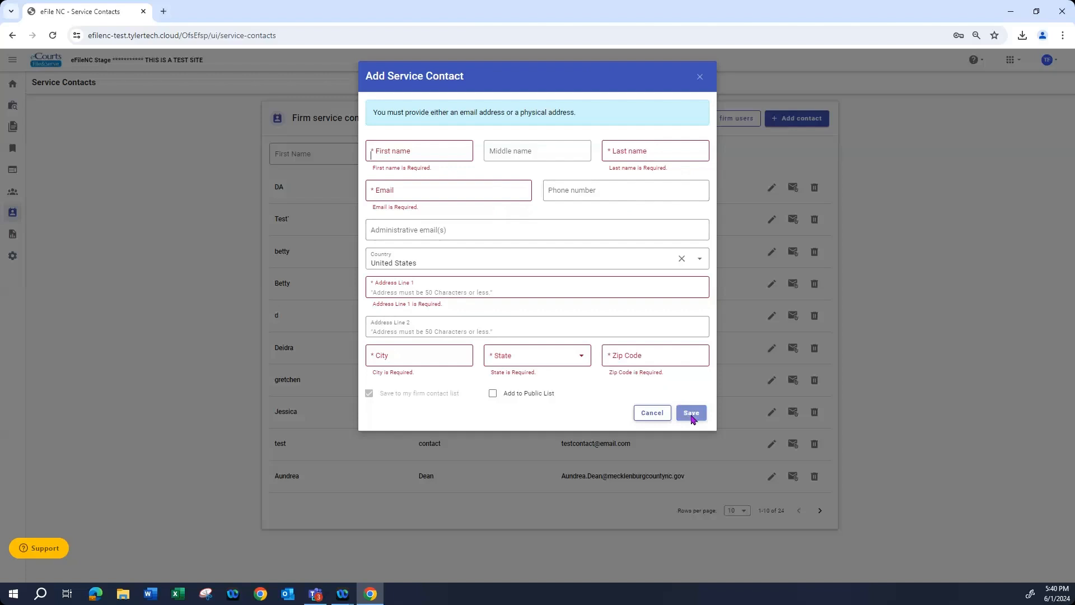
pyautogui.click(700, 77)
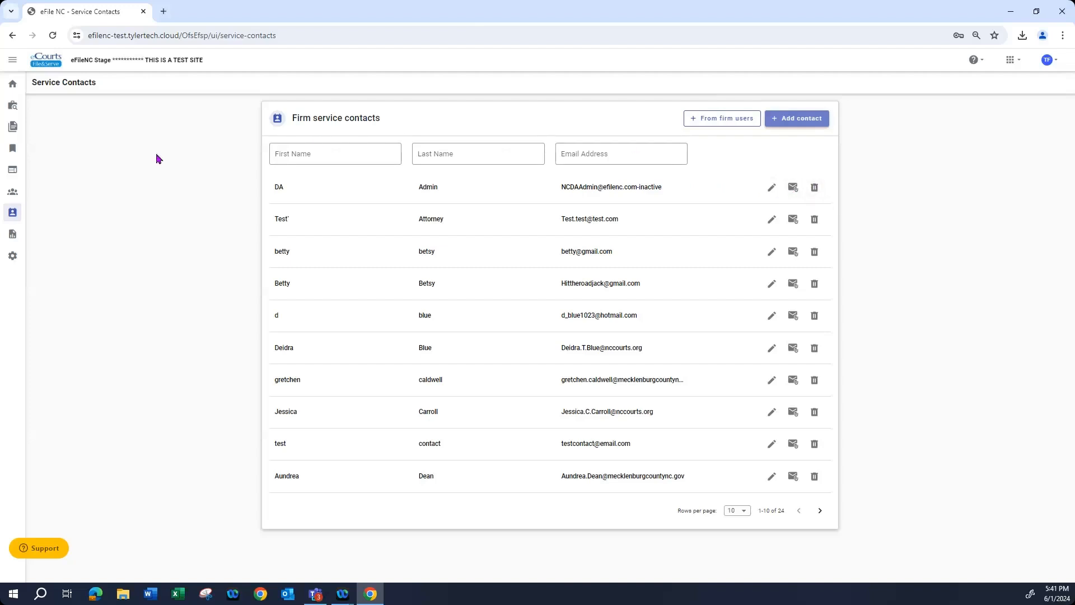
# Open the Filings report page and set the report to cover filings submitted by My Firm.
pyautogui.click(15, 238)
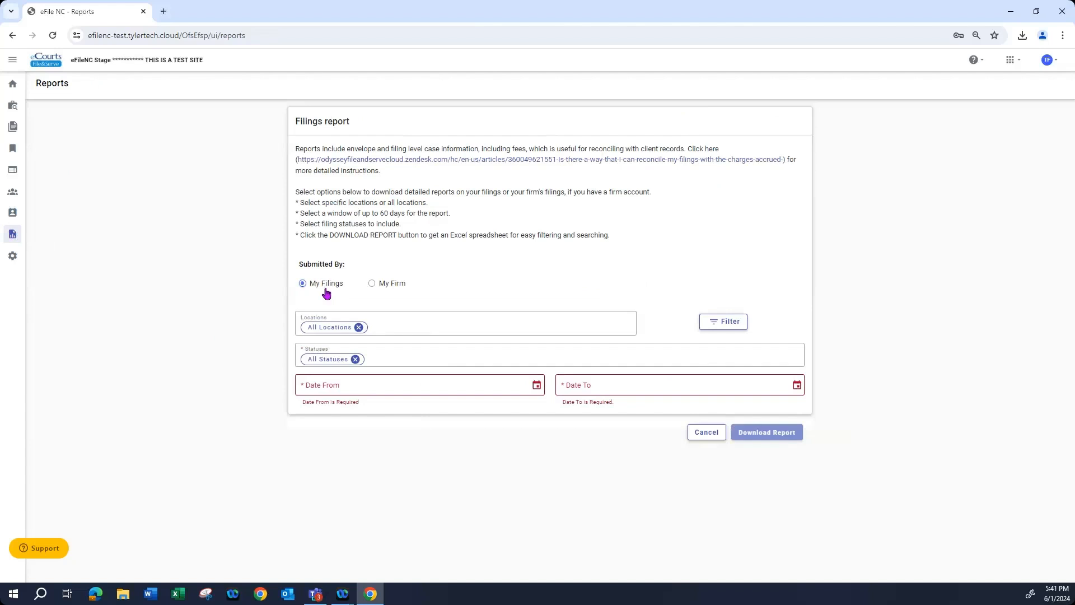
pyautogui.click(373, 285)
# Look through the county and court locations available for the filings report, closing the list without selecting any.
pyautogui.click(716, 323)
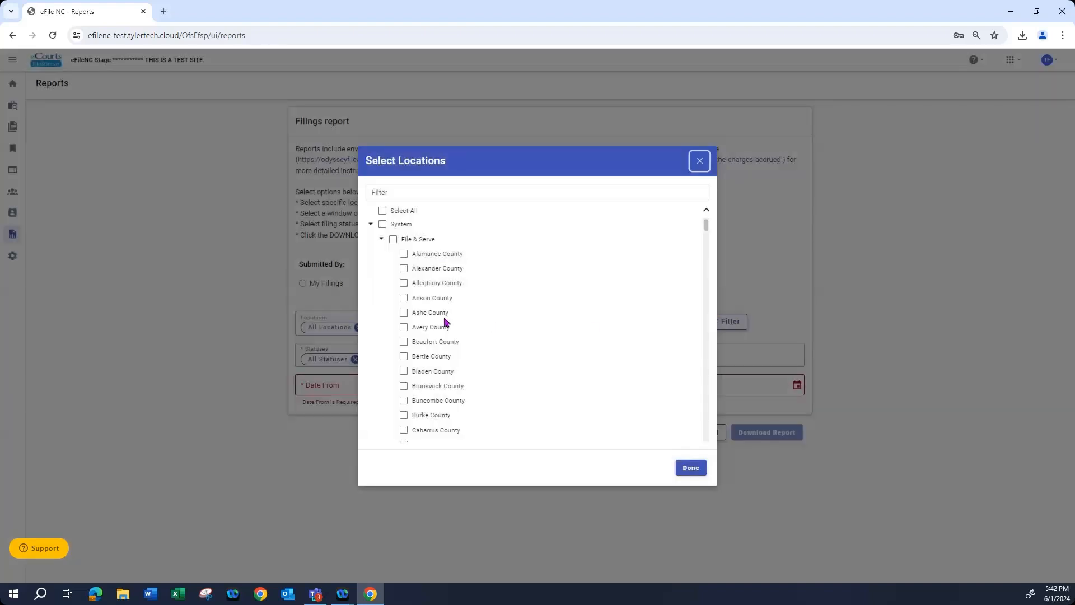
pyautogui.scroll(-2, 445, 326)
pyautogui.scroll(-6, 443, 328)
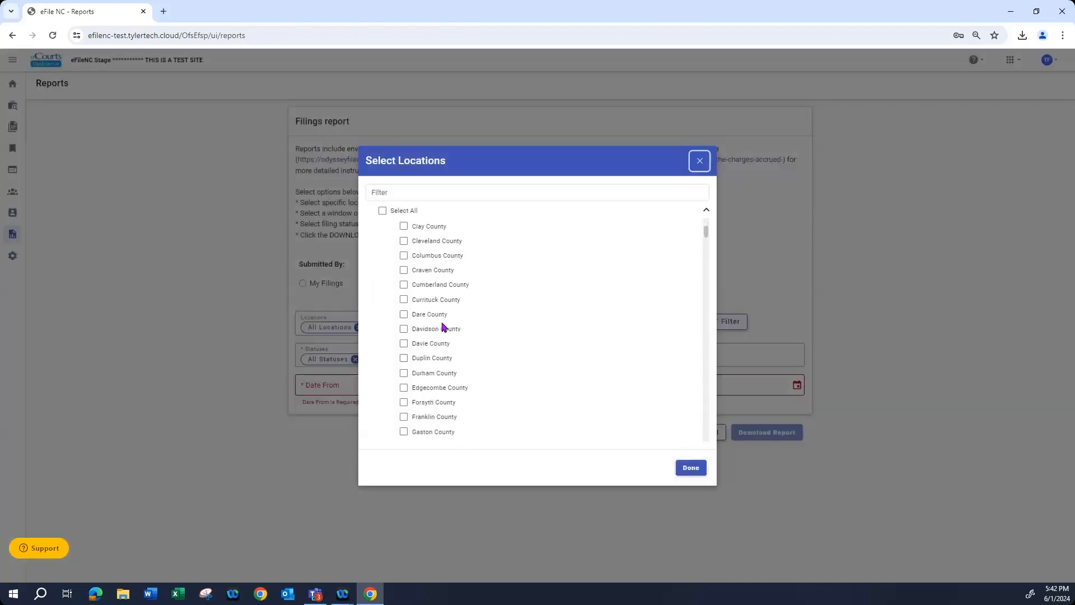
pyautogui.scroll(-8, 445, 329)
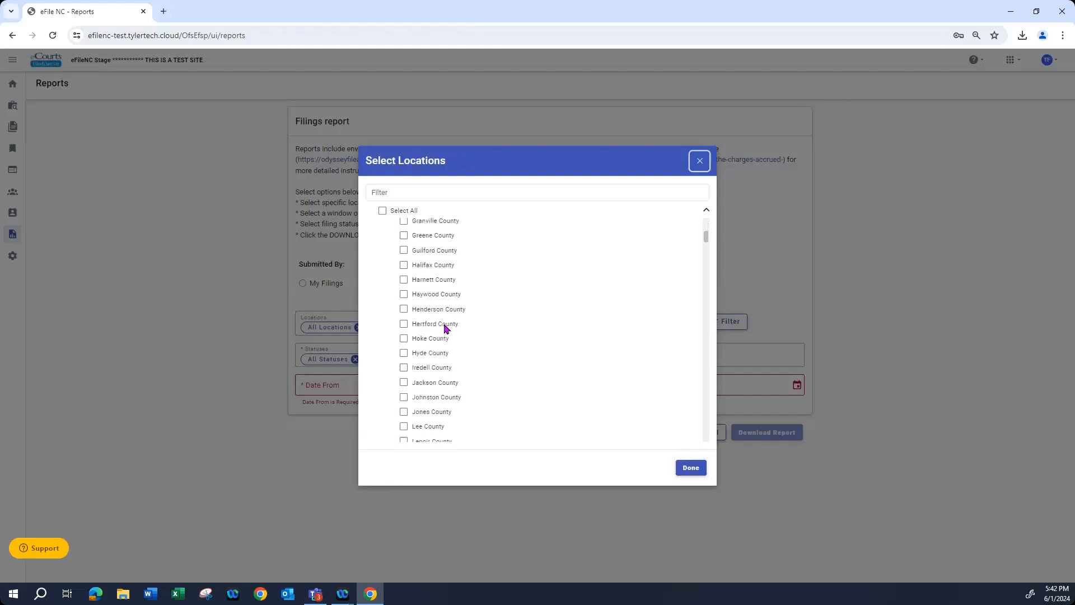
pyautogui.scroll(-10, 445, 332)
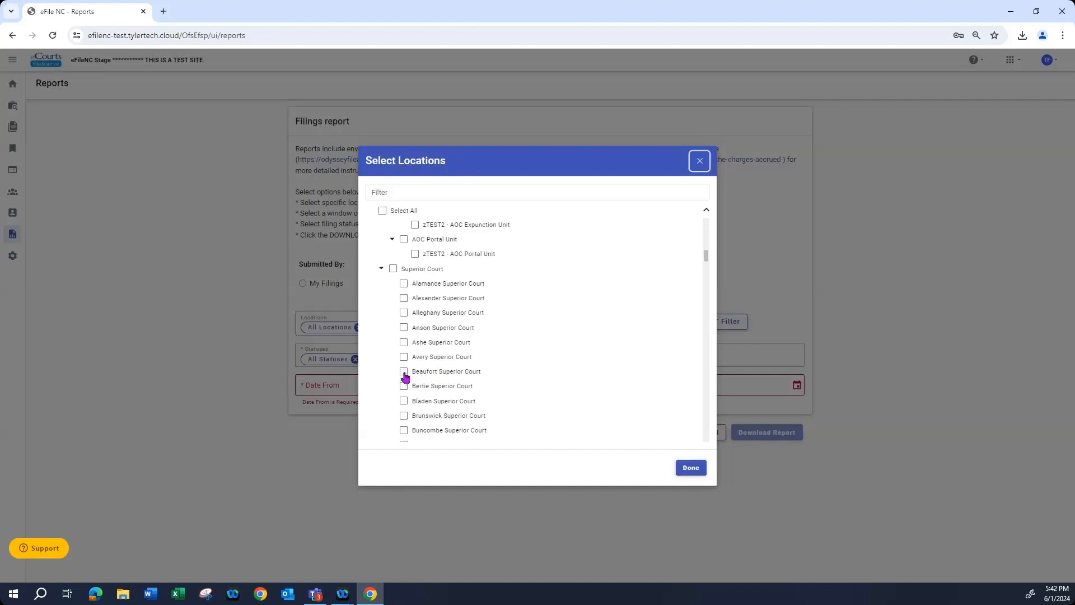
pyautogui.scroll(-20, 406, 377)
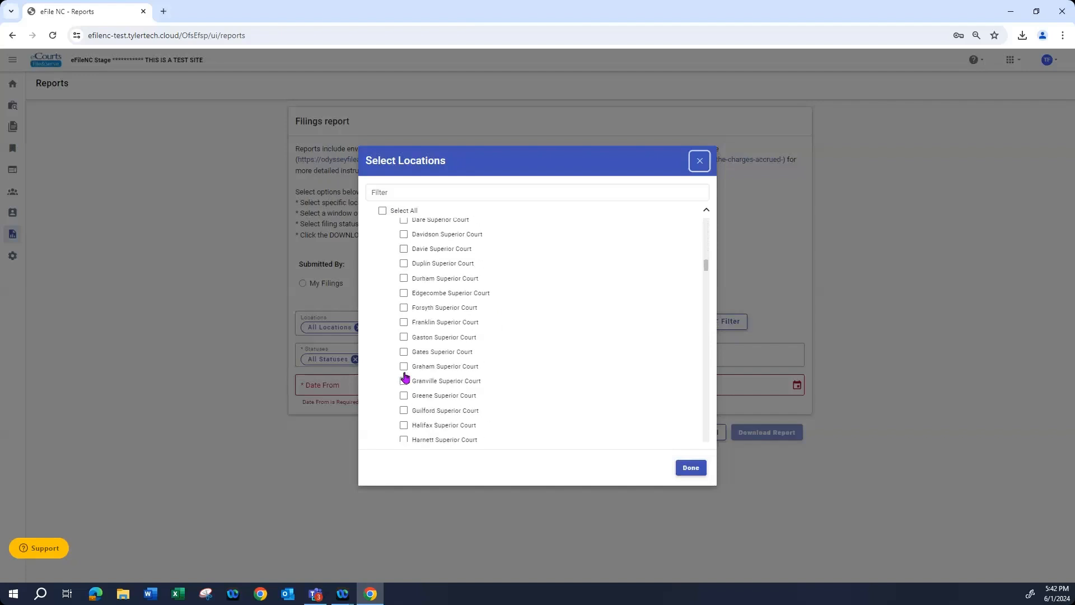
pyautogui.scroll(-10, 405, 376)
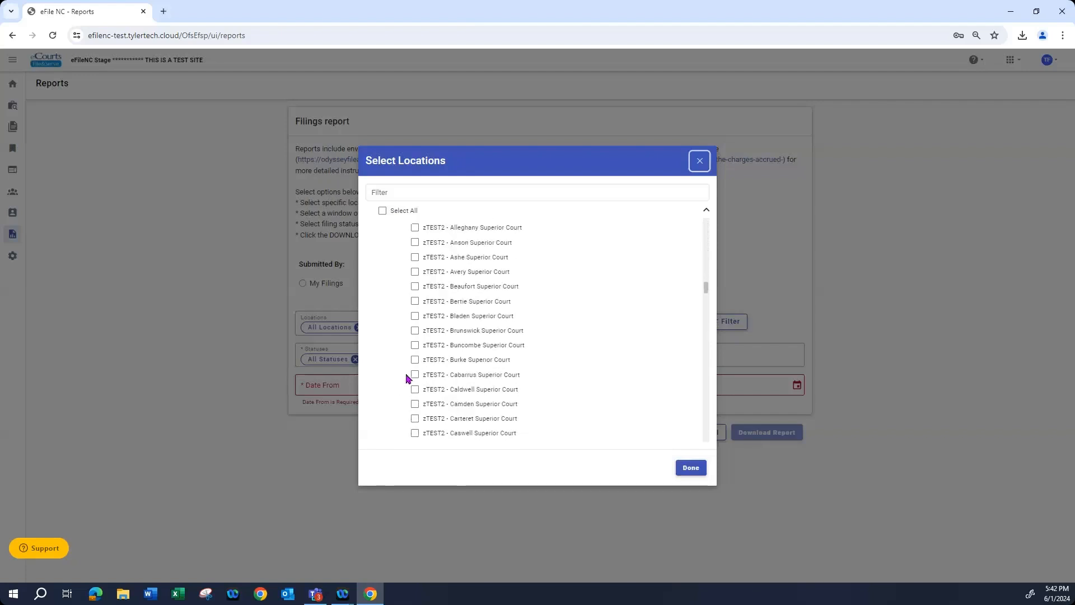
pyautogui.scroll(-5, 411, 369)
pyautogui.scroll(-15, 416, 367)
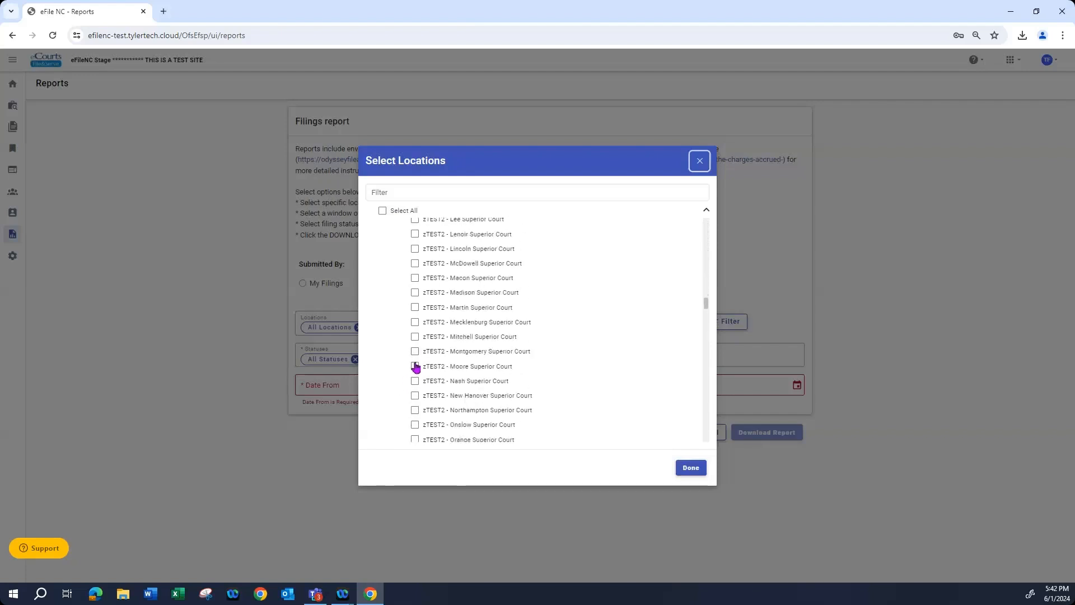
pyautogui.scroll(-6, 416, 367)
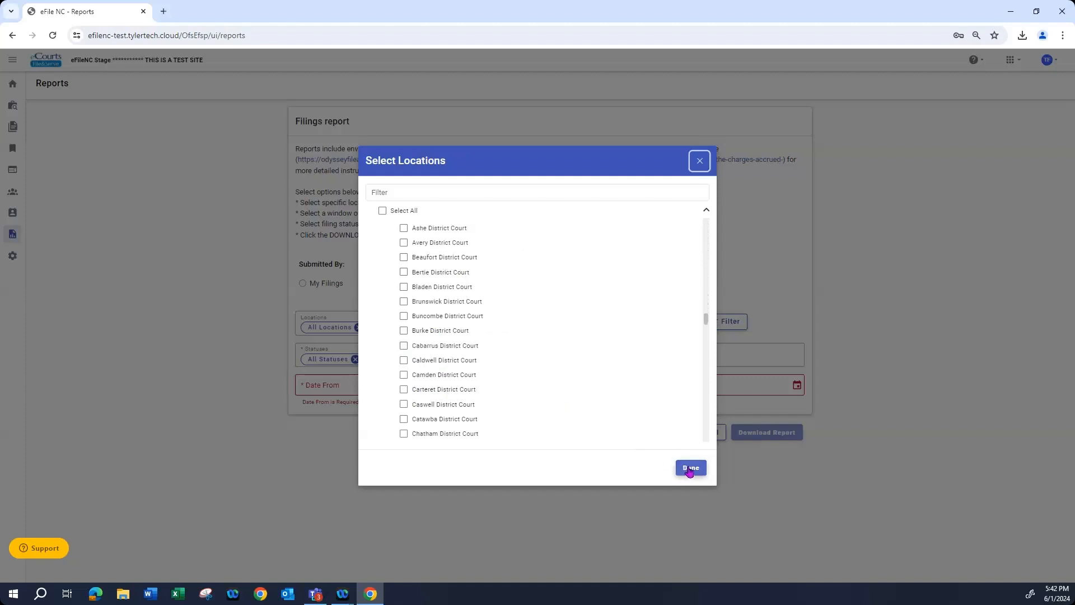
pyautogui.click(700, 161)
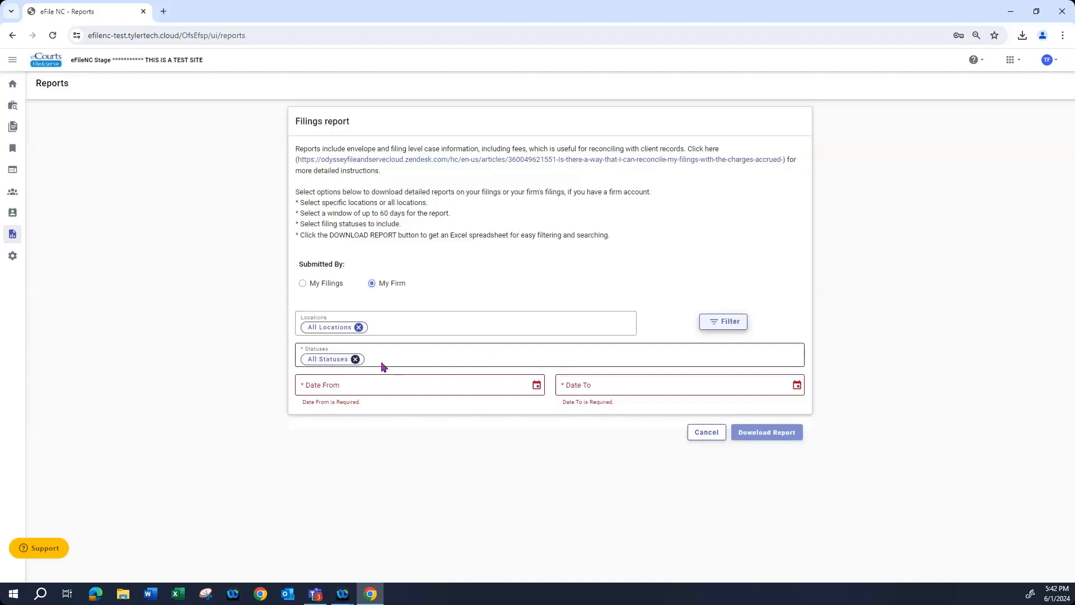
# Examine the filing status options for the report and close the list, leaving All Statuses selected.
pyautogui.click(411, 356)
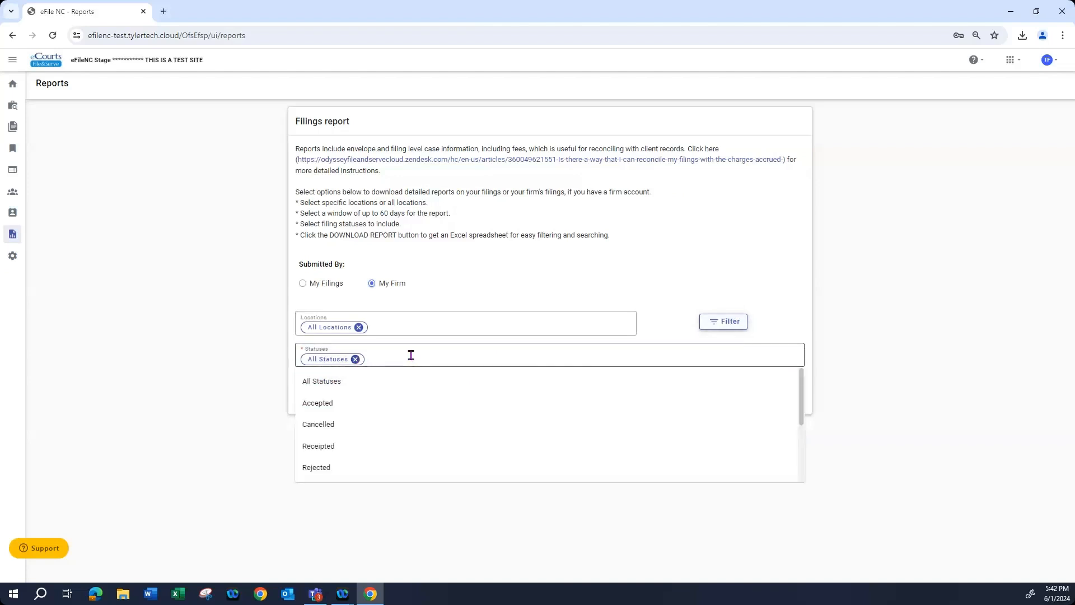
pyautogui.scroll(-1, 338, 422)
pyautogui.scroll(-1, 336, 431)
pyautogui.scroll(1, 331, 459)
pyautogui.scroll(1, 331, 459)
pyautogui.click(666, 330)
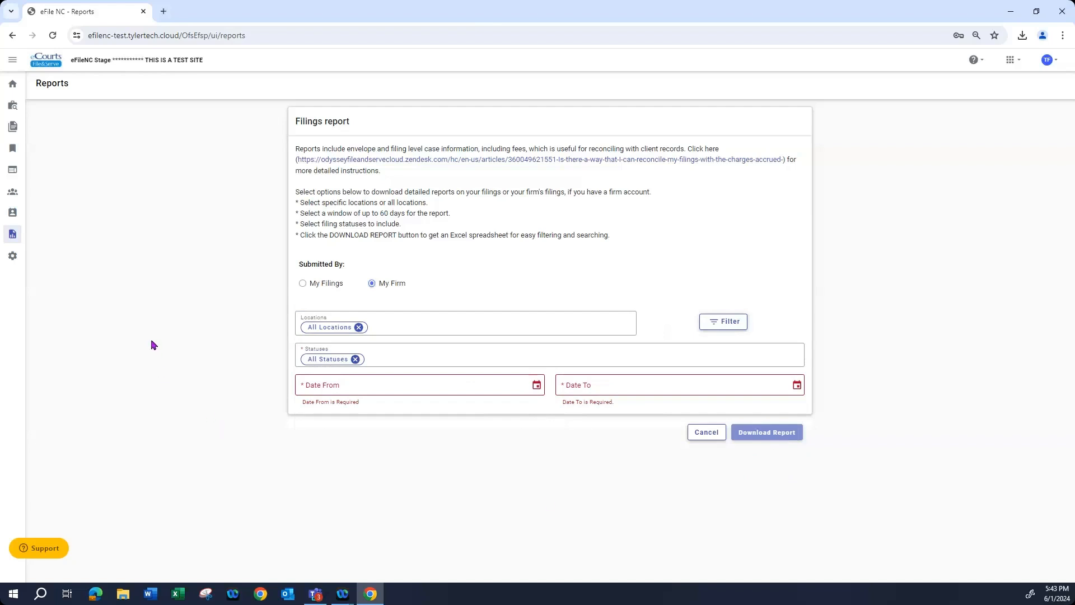
# Return to the dashboard and open the full filing history.
pyautogui.click(48, 61)
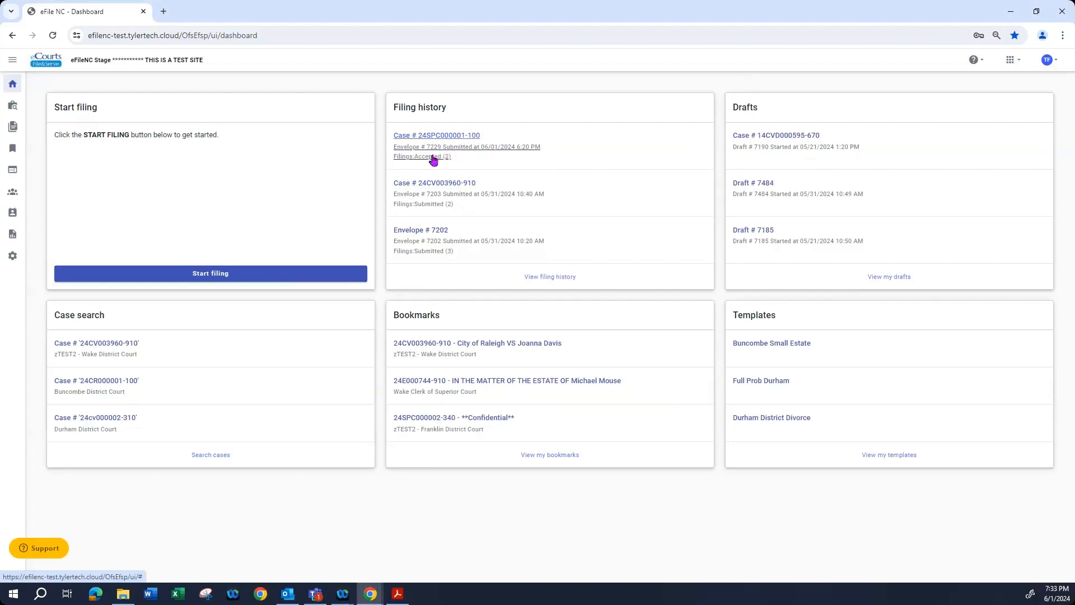
pyautogui.click(556, 277)
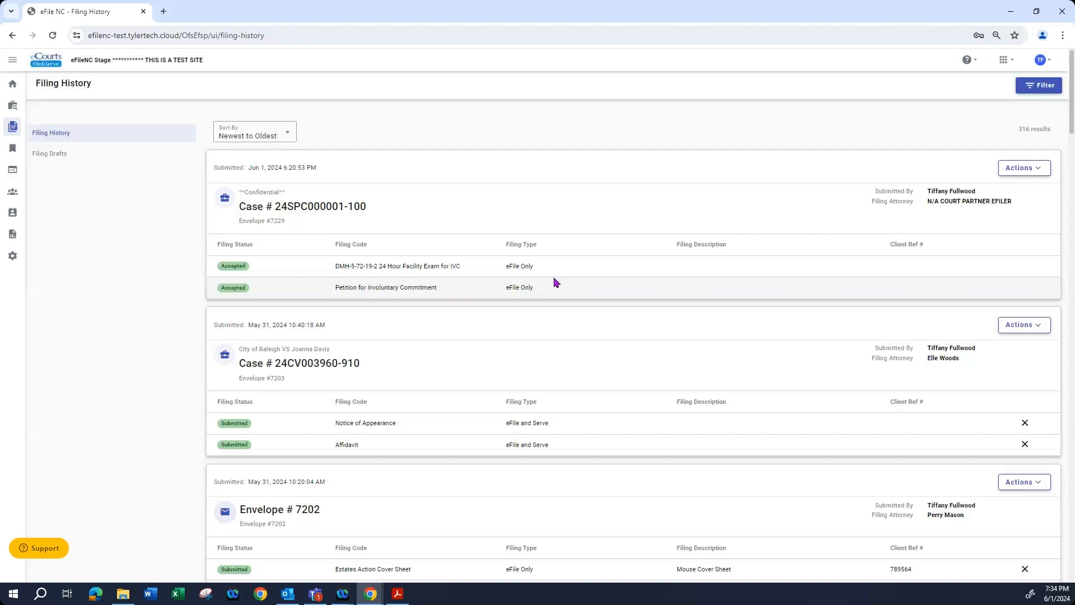
# View the sort order choices, keeping Newest to Oldest, and set the history filter to filings created by My Firm.
pyautogui.click(289, 137)
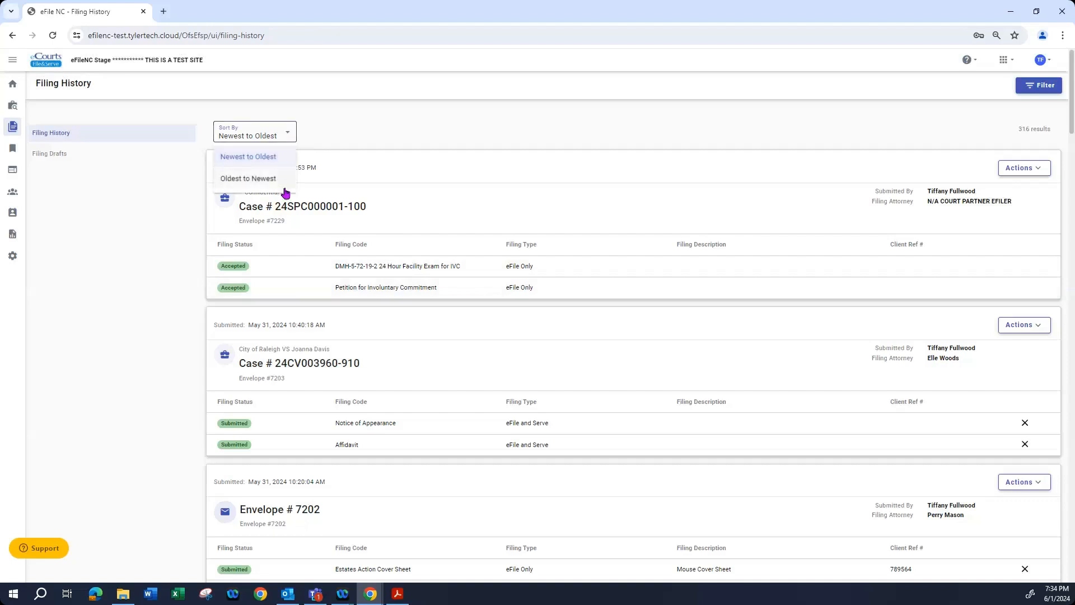
pyautogui.click(288, 136)
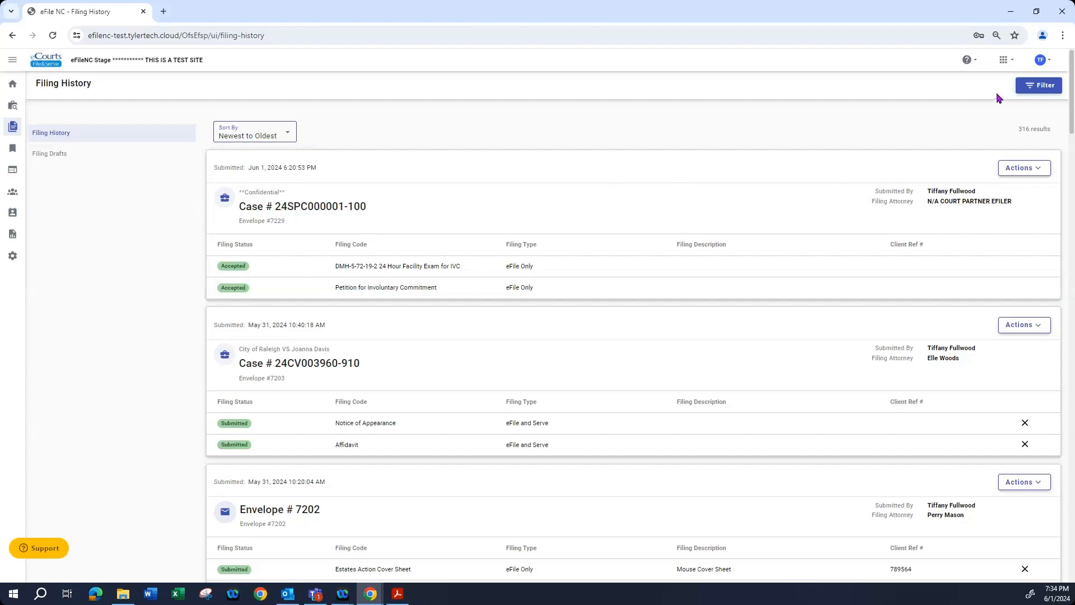
pyautogui.click(1029, 89)
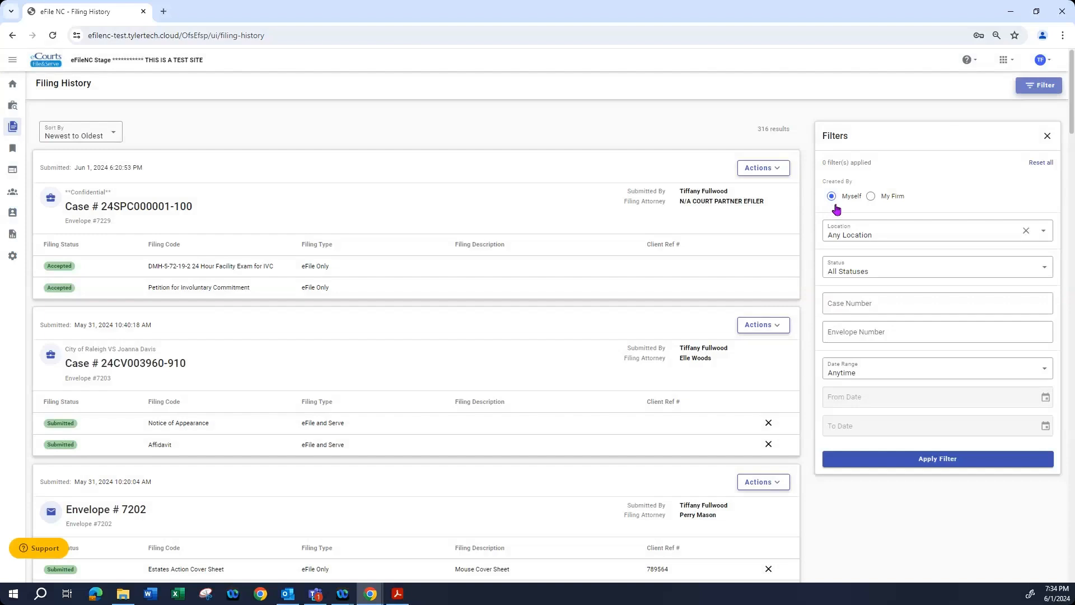
pyautogui.click(872, 197)
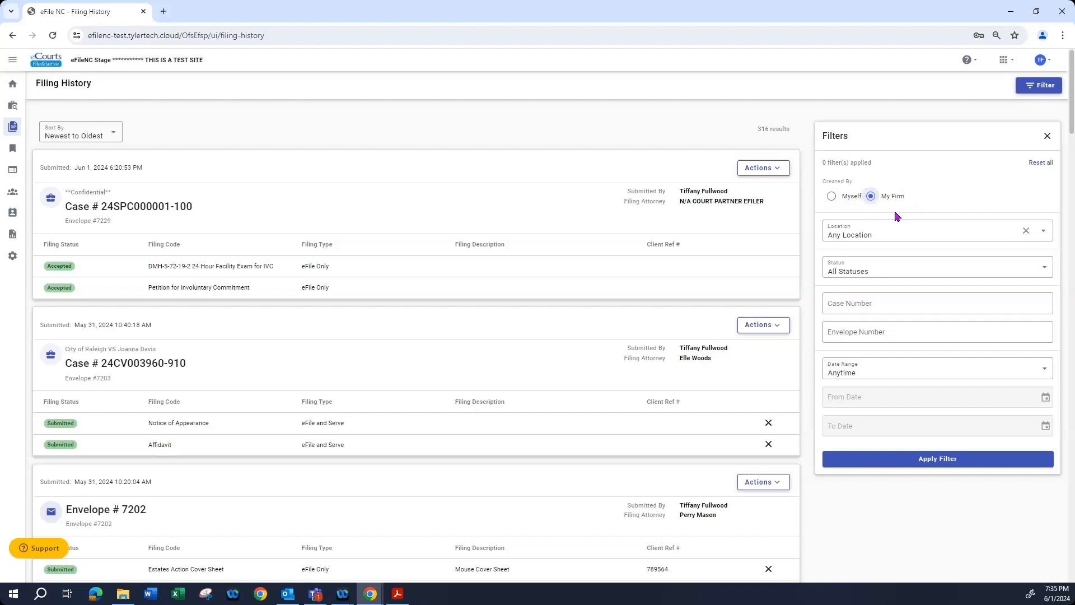
# Look through the court locations available in the filing history filter and clear the Location value.
pyautogui.click(898, 237)
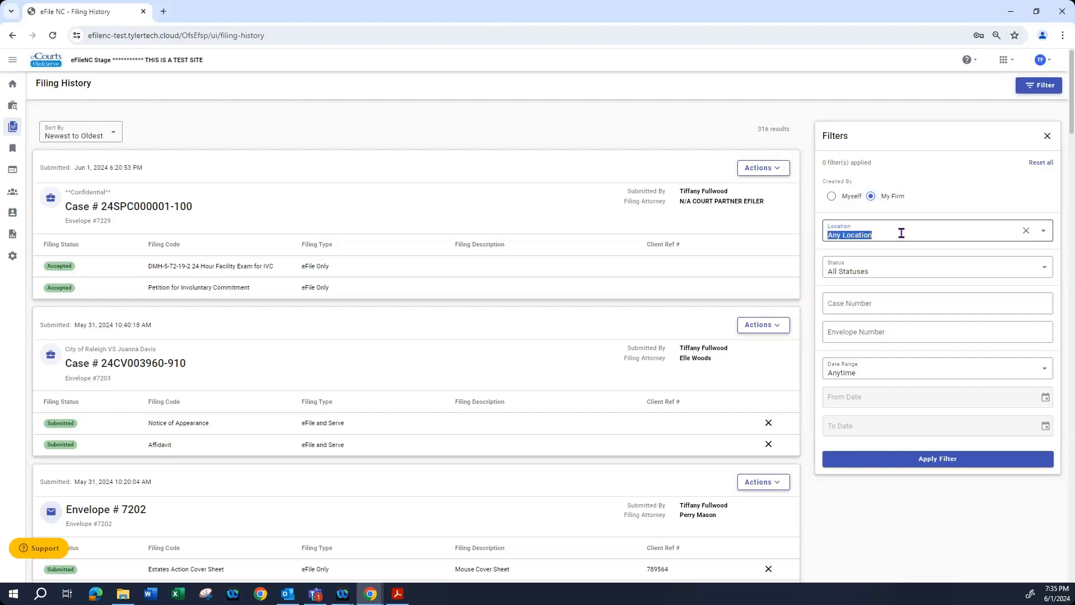
pyautogui.scroll(-3, 885, 313)
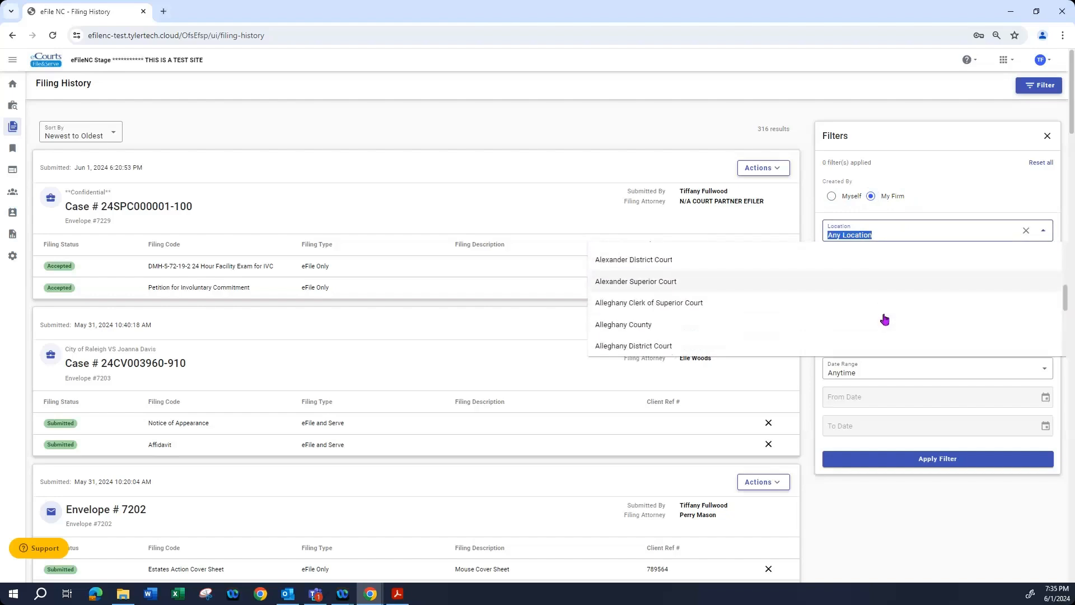
pyautogui.scroll(-3, 884, 316)
pyautogui.click(915, 237)
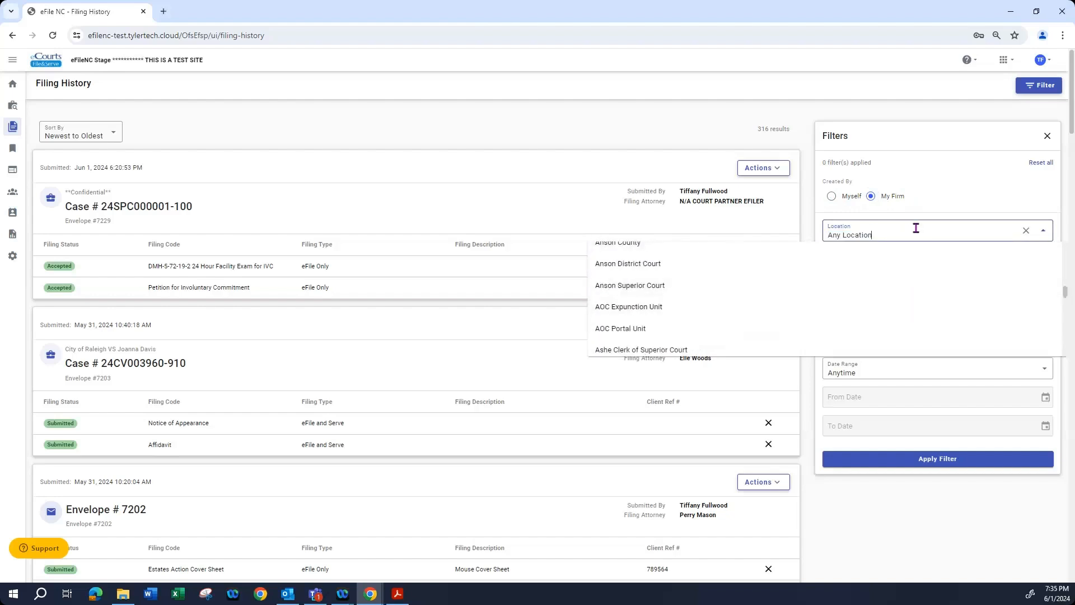
pyautogui.click(1026, 231)
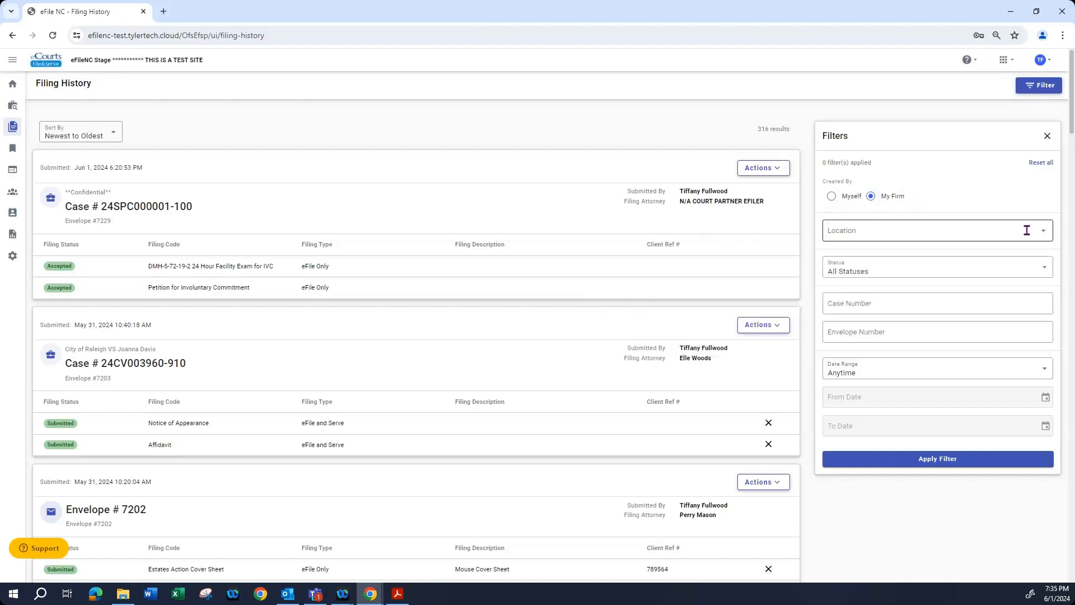
# Examine the status options in the history filter, keep All Statuses, and close the filters without applying them.
pyautogui.click(1007, 274)
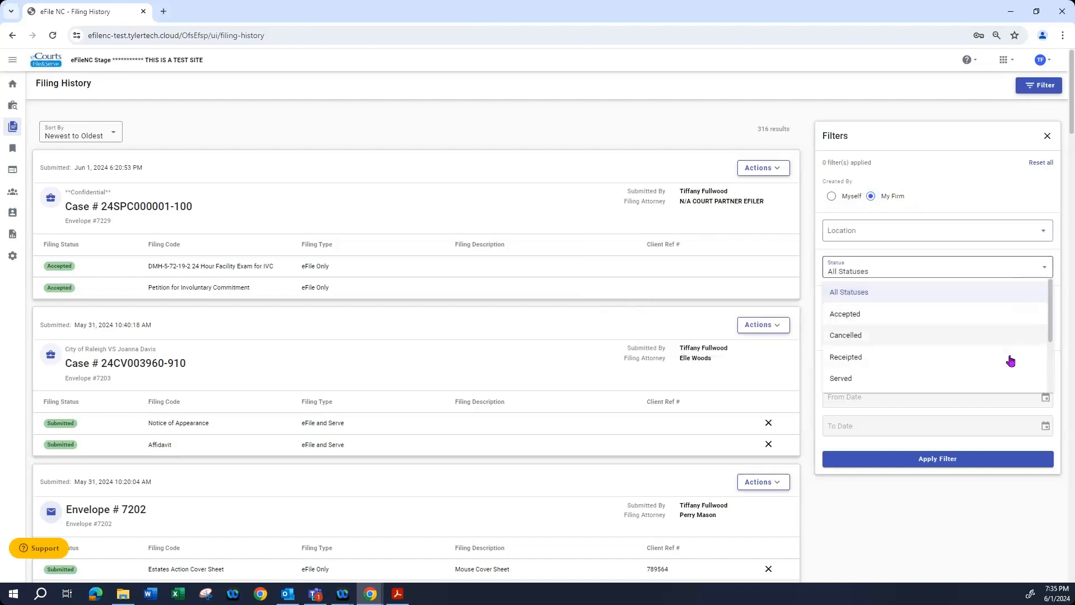
pyautogui.click(1045, 268)
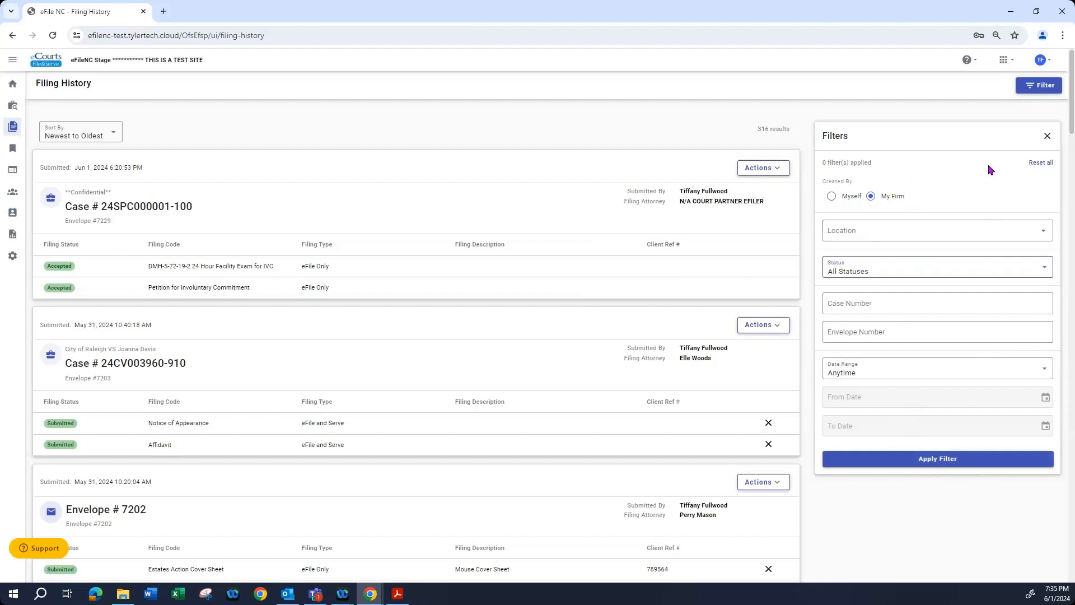
pyautogui.click(1047, 137)
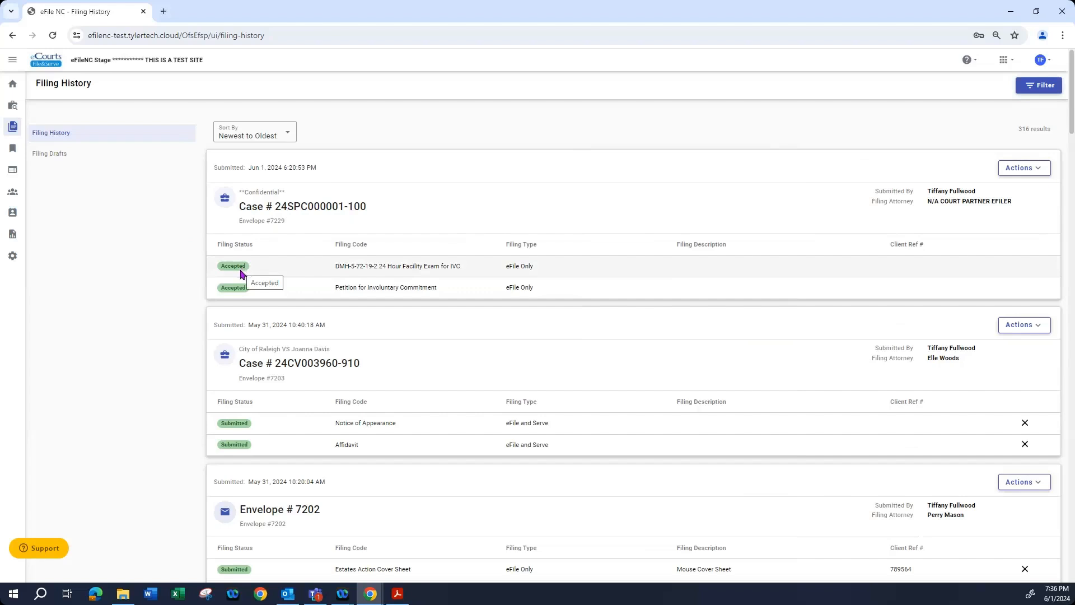
# Cancel the submitted Notice of Appearance filing in the City of Raleigh case.
pyautogui.scroll(-2, 199, 340)
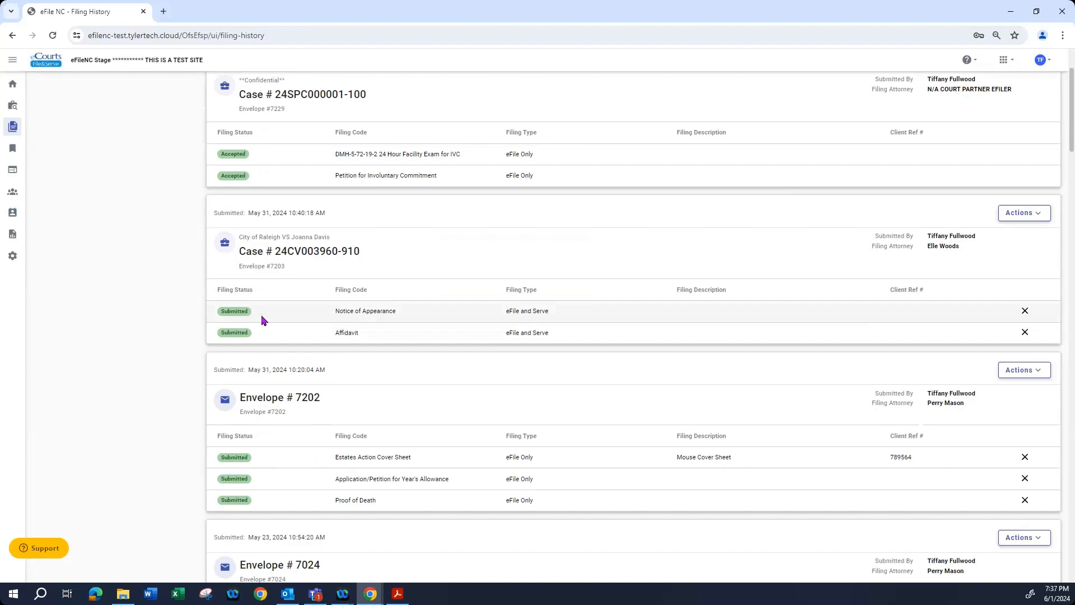
pyautogui.click(1025, 311)
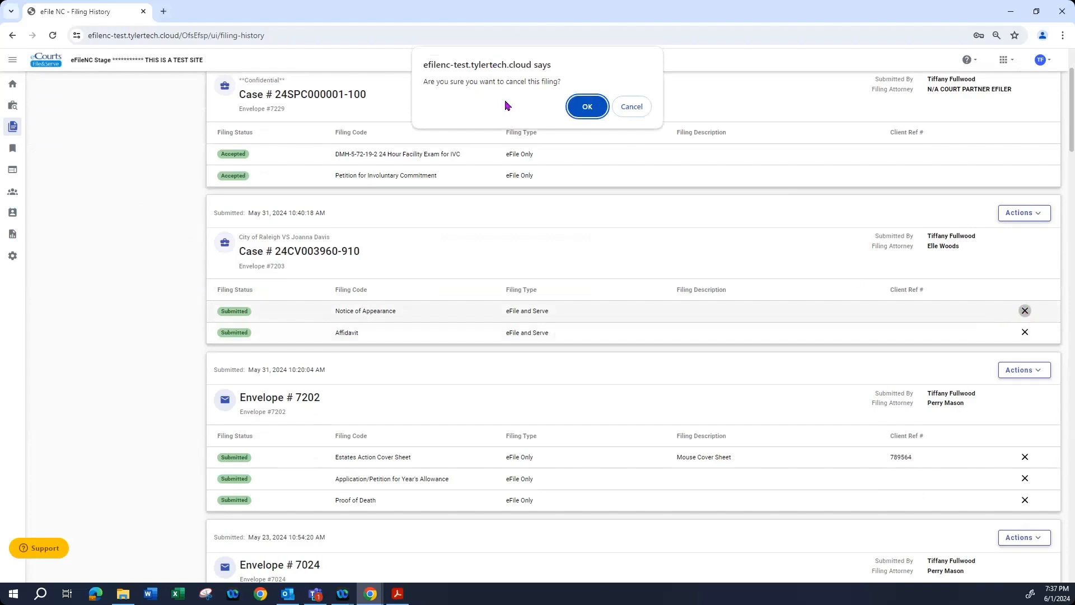
pyautogui.click(588, 111)
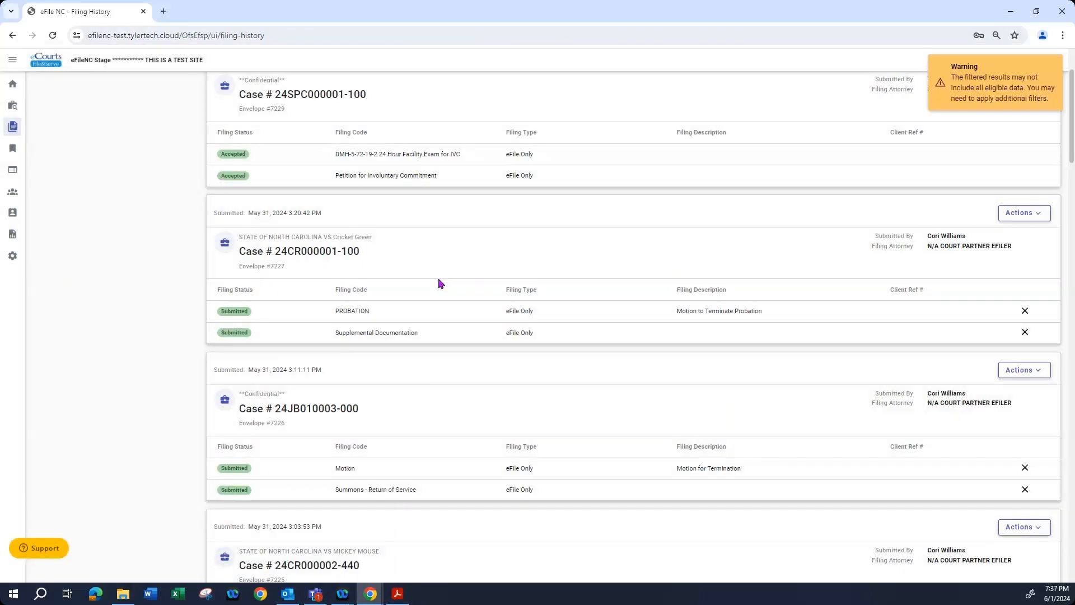
# Filter the filing history to filings created by Myself, apply the filter, and close the filters.
pyautogui.scroll(2, 439, 283)
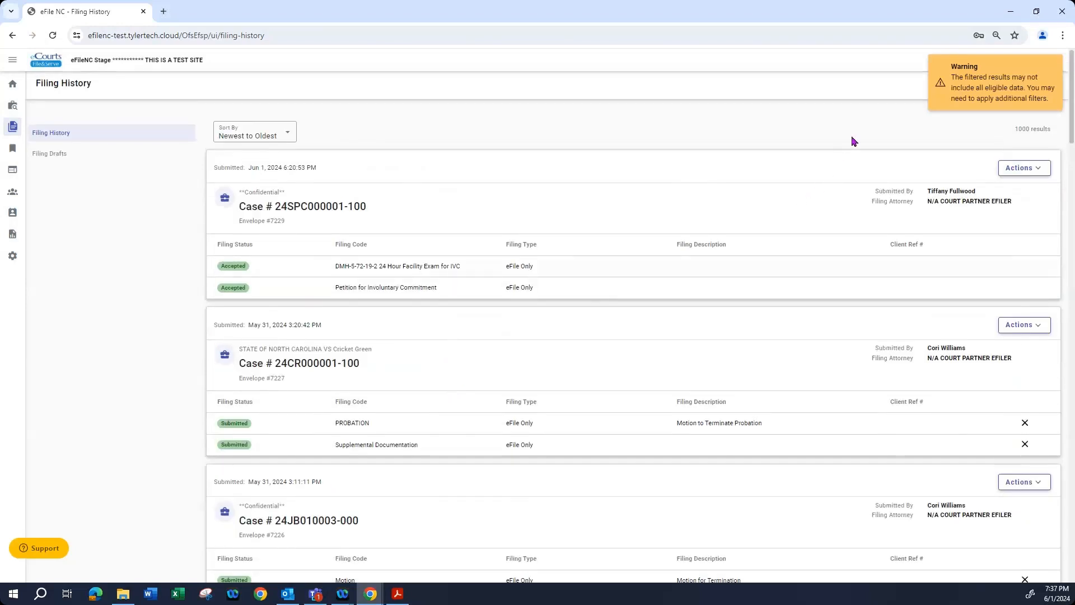
pyautogui.click(1009, 72)
pyautogui.click(1039, 85)
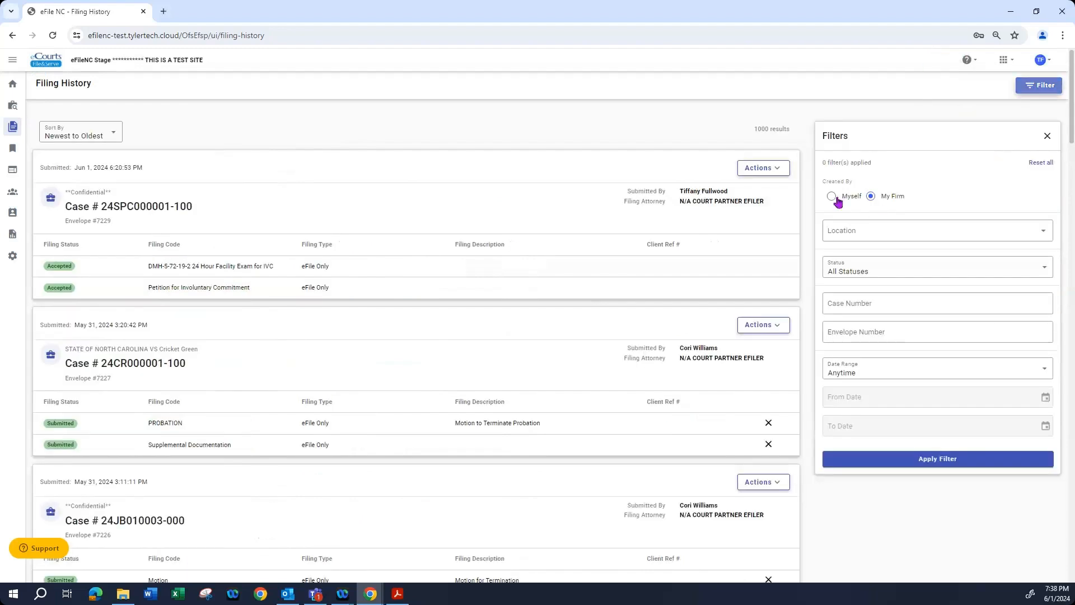
pyautogui.click(897, 460)
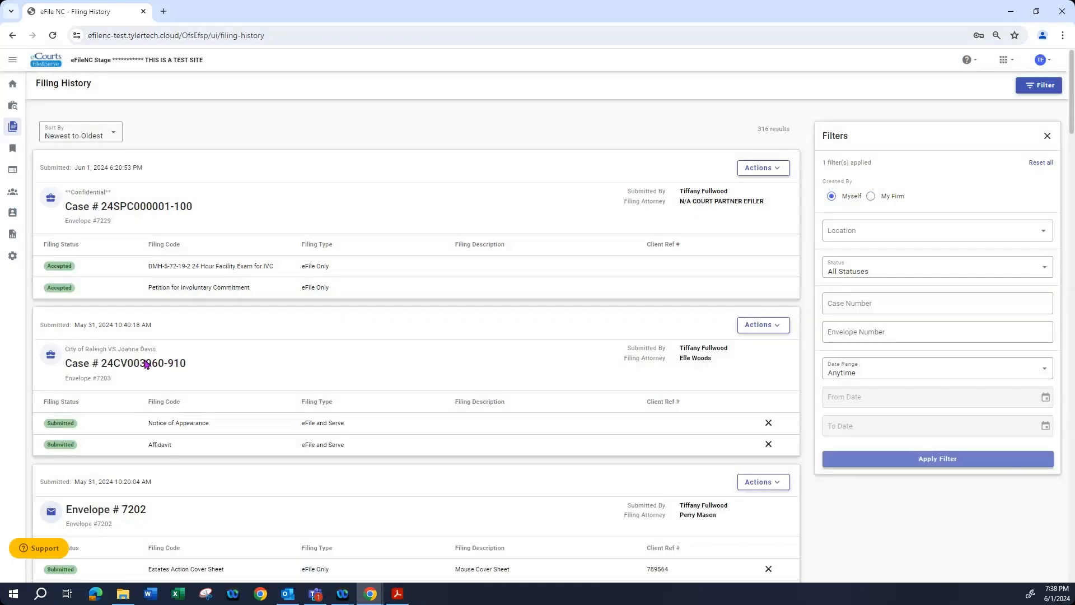
pyautogui.scroll(-1, 145, 364)
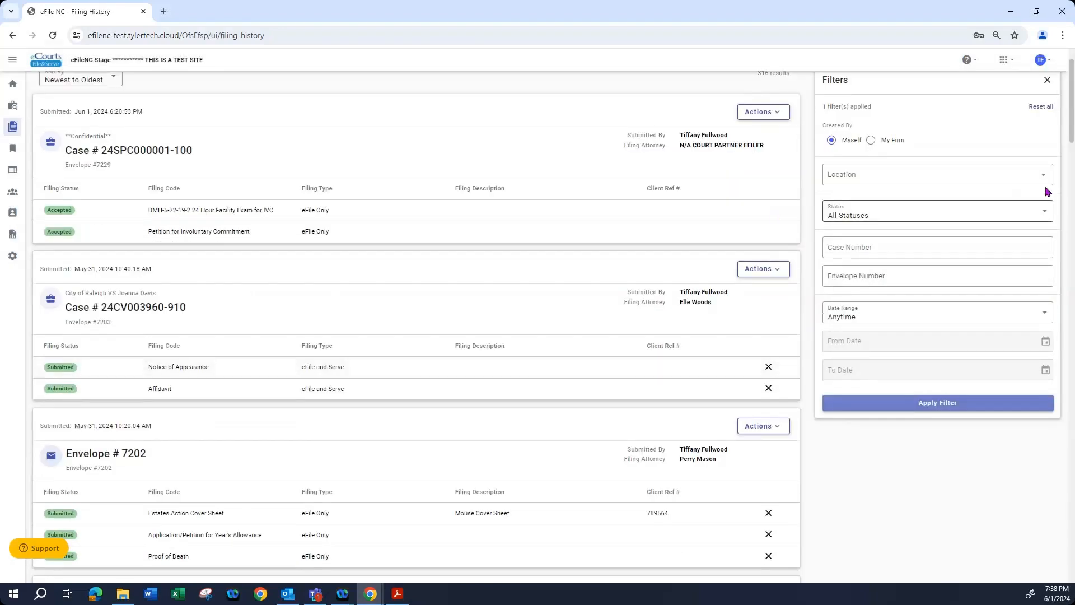
pyautogui.click(1044, 83)
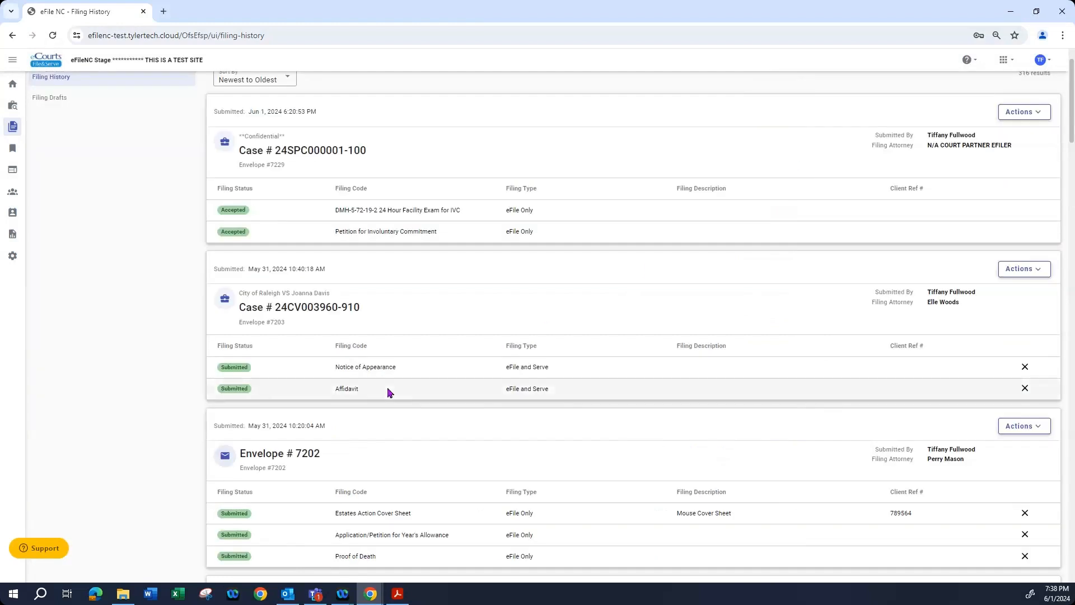
# Review the filing statuses of the listed envelopes, including the submitted, rejected and under-review filings.
pyautogui.scroll(-1, 391, 392)
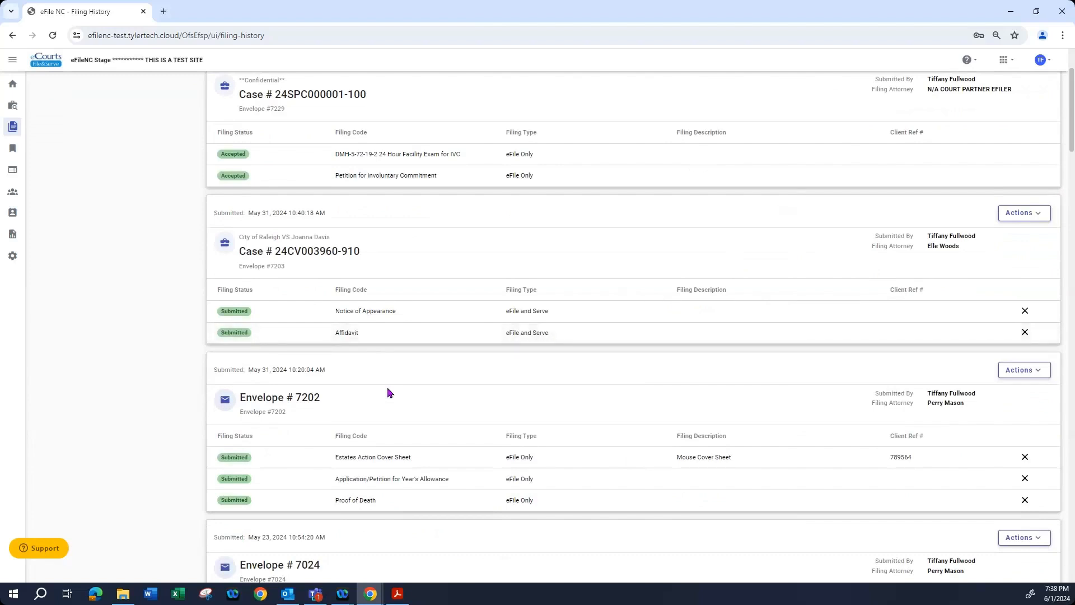
pyautogui.scroll(-1, 557, 396)
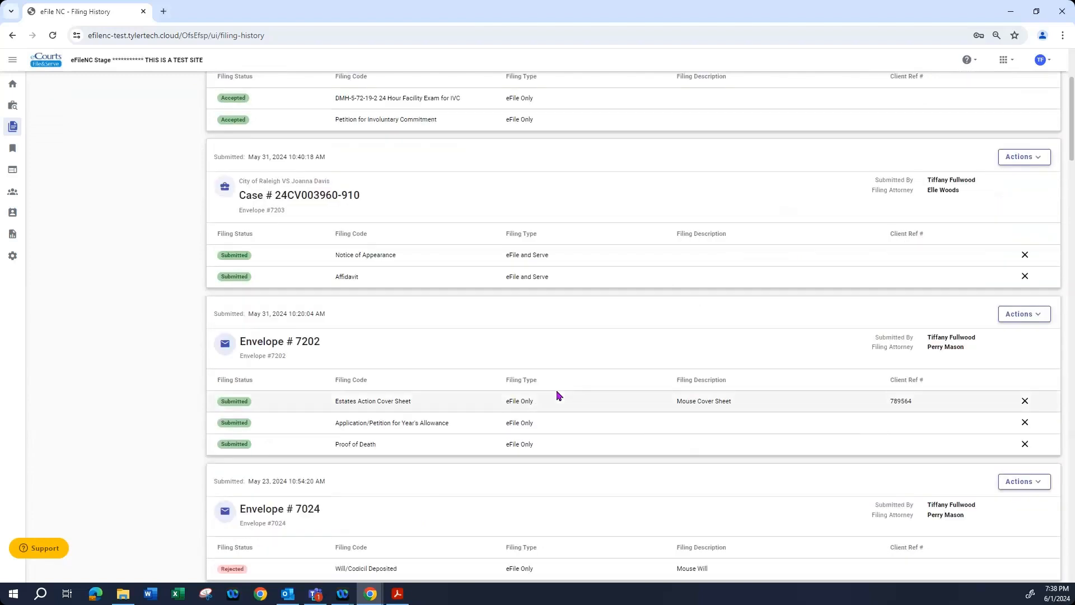
pyautogui.scroll(-3, 557, 401)
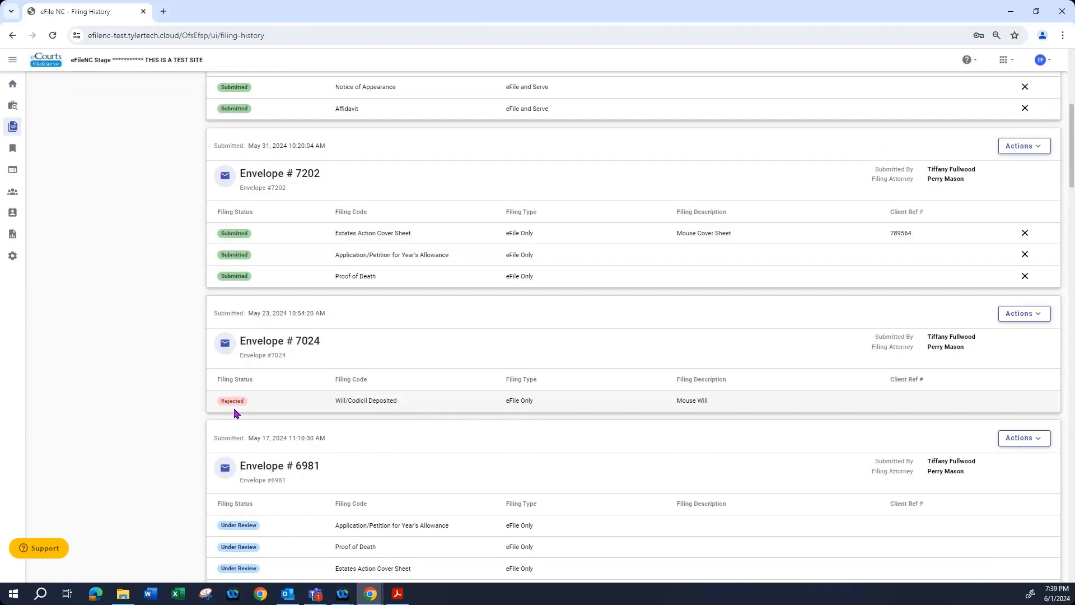
pyautogui.scroll(-2, 234, 414)
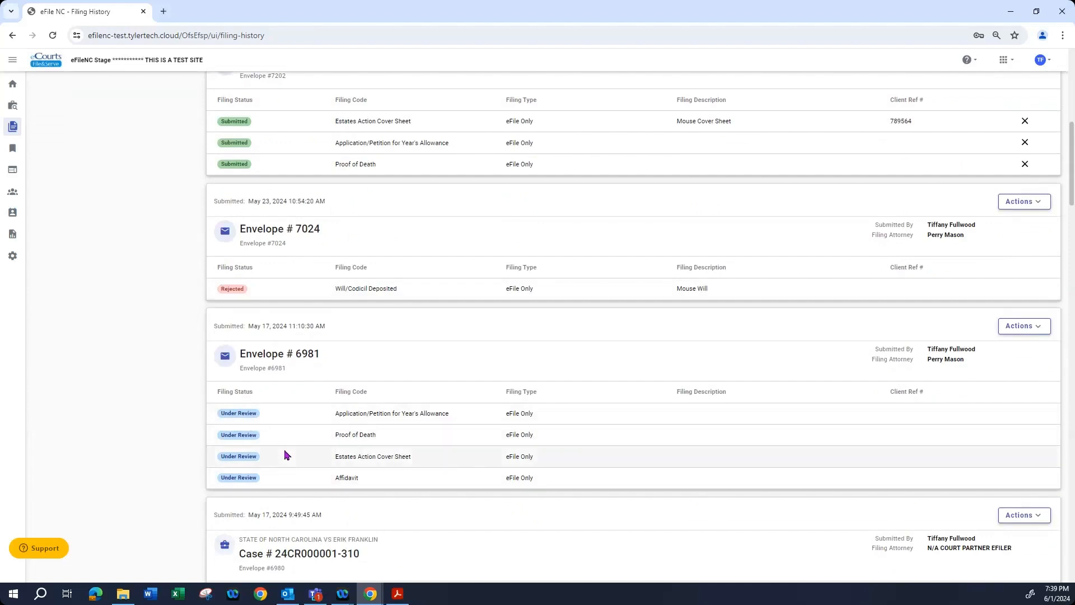
pyautogui.scroll(8, 288, 448)
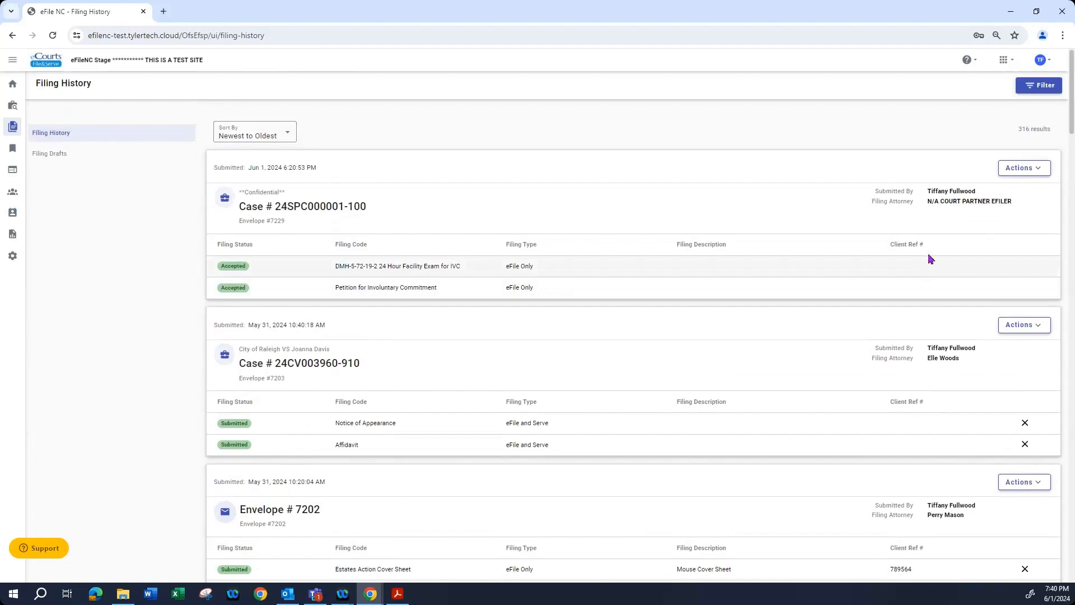
# Examine the actions available for the accepted June 1, 2024 envelope and for the rejected Will/Codicil Deposited envelope.
pyautogui.click(1042, 169)
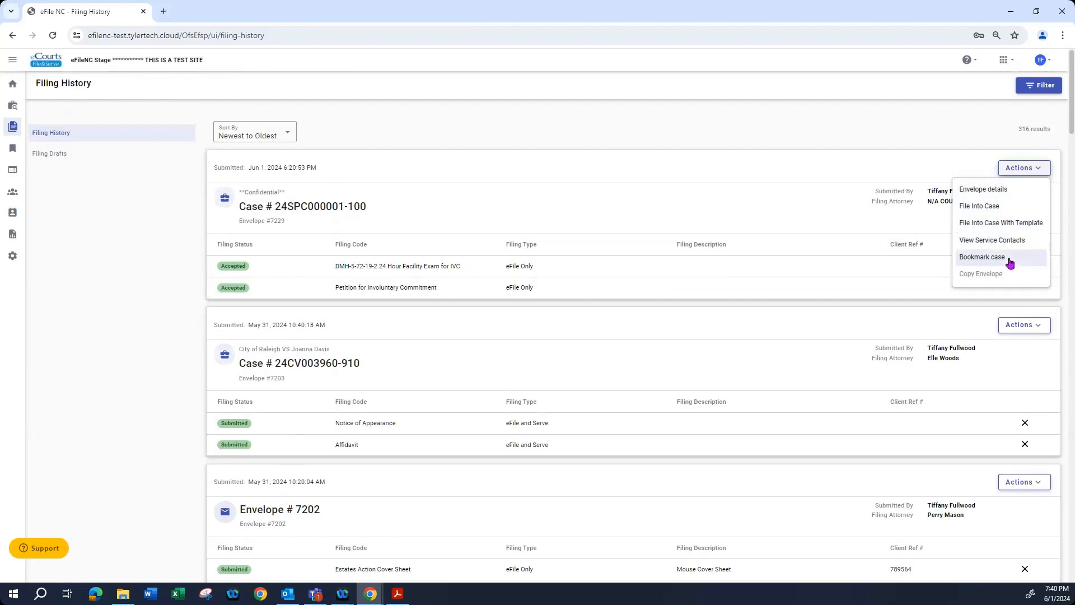
pyautogui.scroll(-5, 1008, 305)
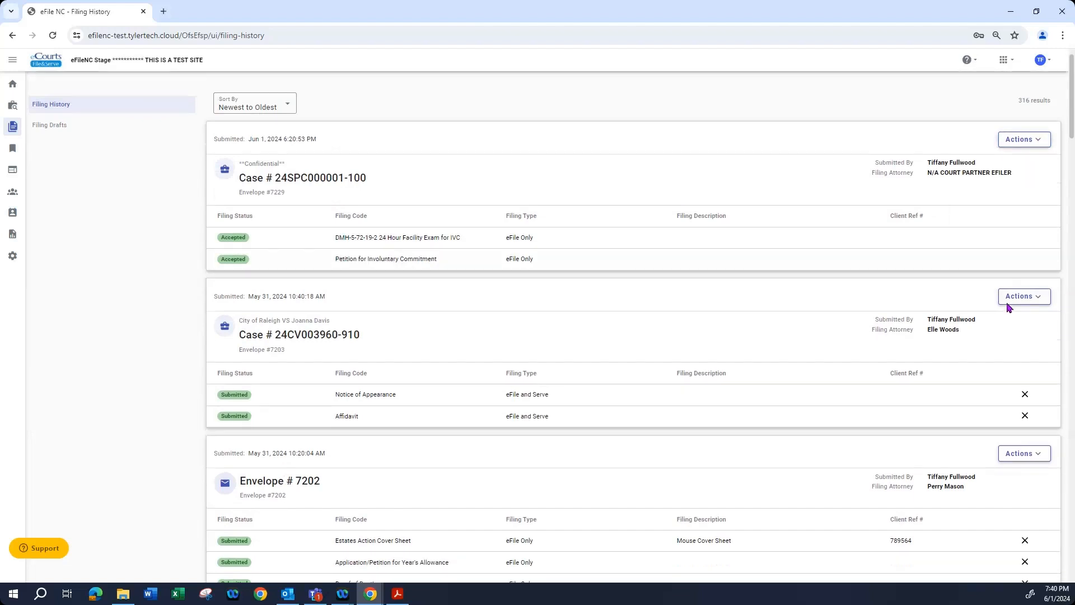
pyautogui.scroll(-1, 1008, 308)
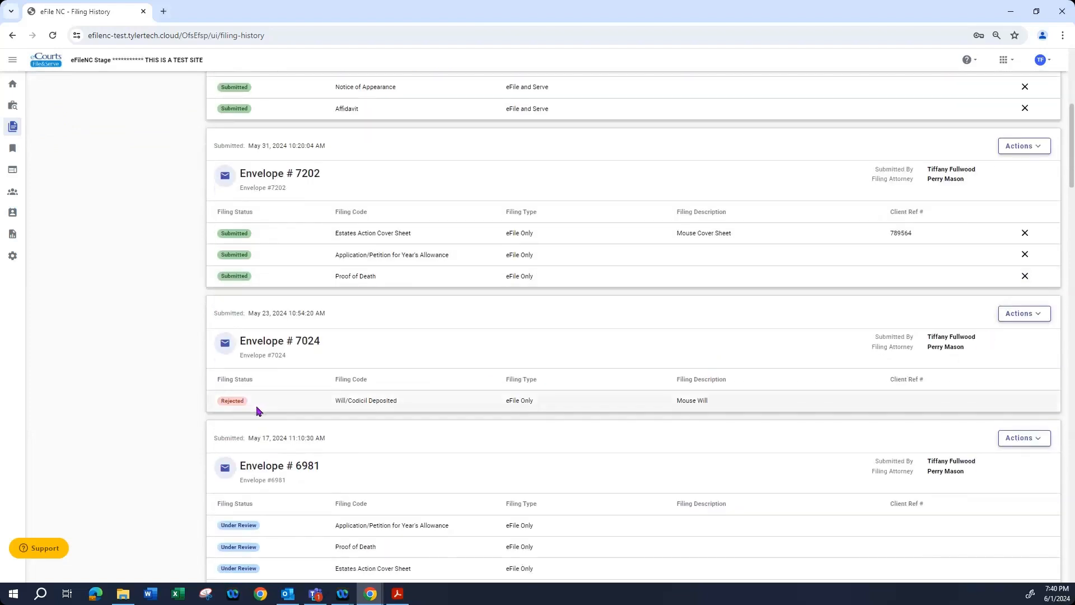
pyautogui.click(1039, 313)
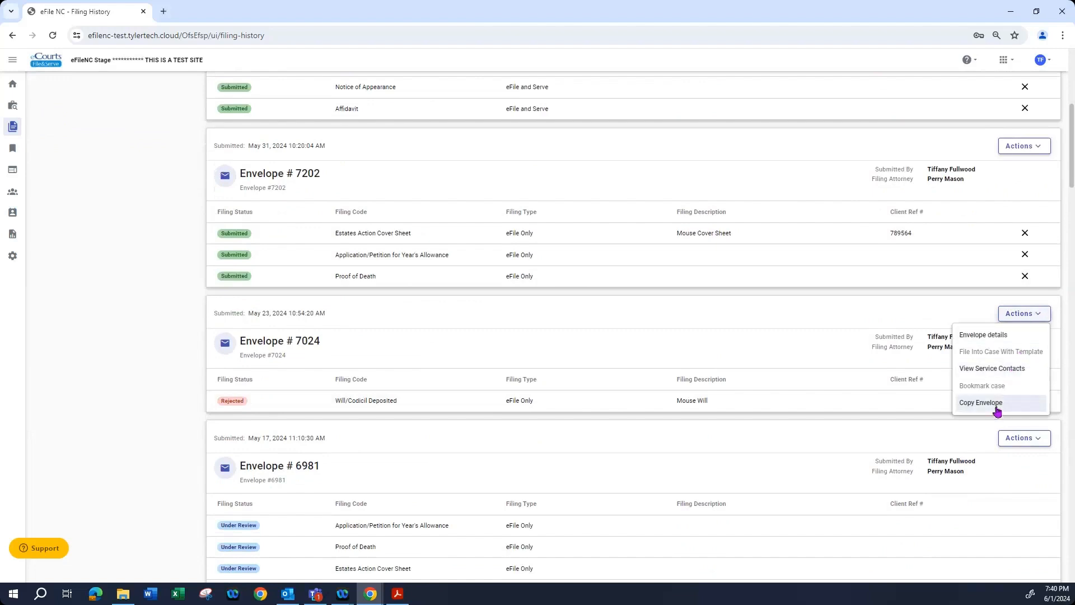
pyautogui.scroll(6, 560, 341)
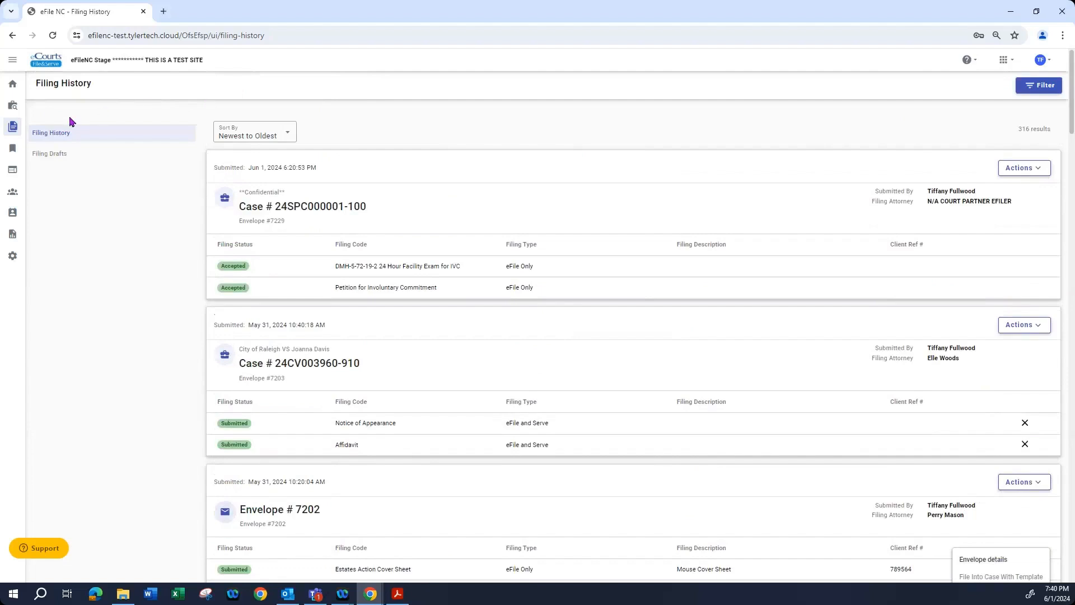
# Open the filing drafts, close the draft filters, and view the actions available for the newest draft.
pyautogui.click(48, 160)
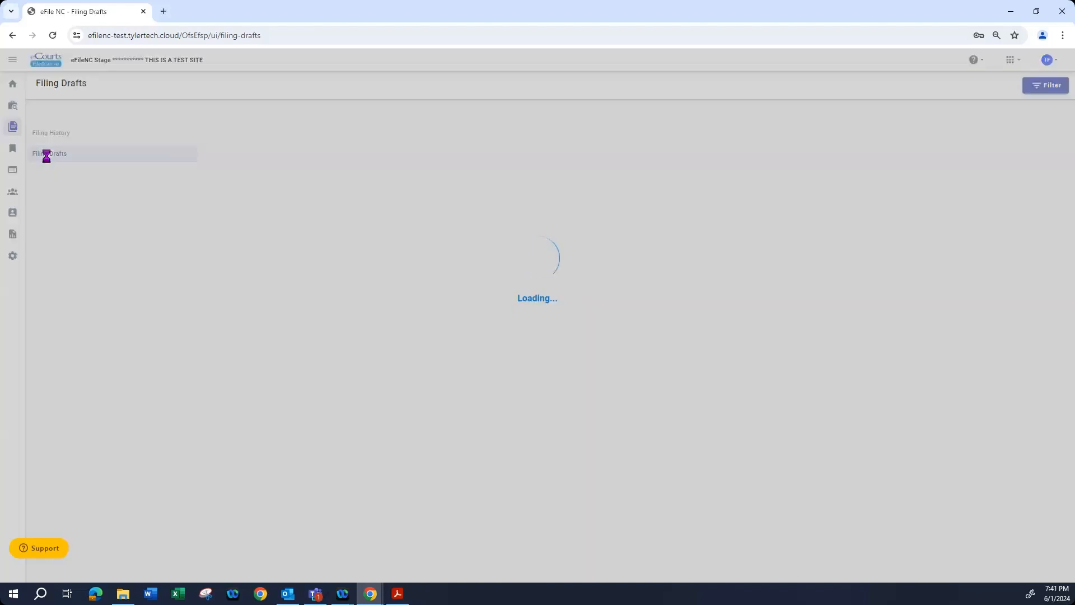
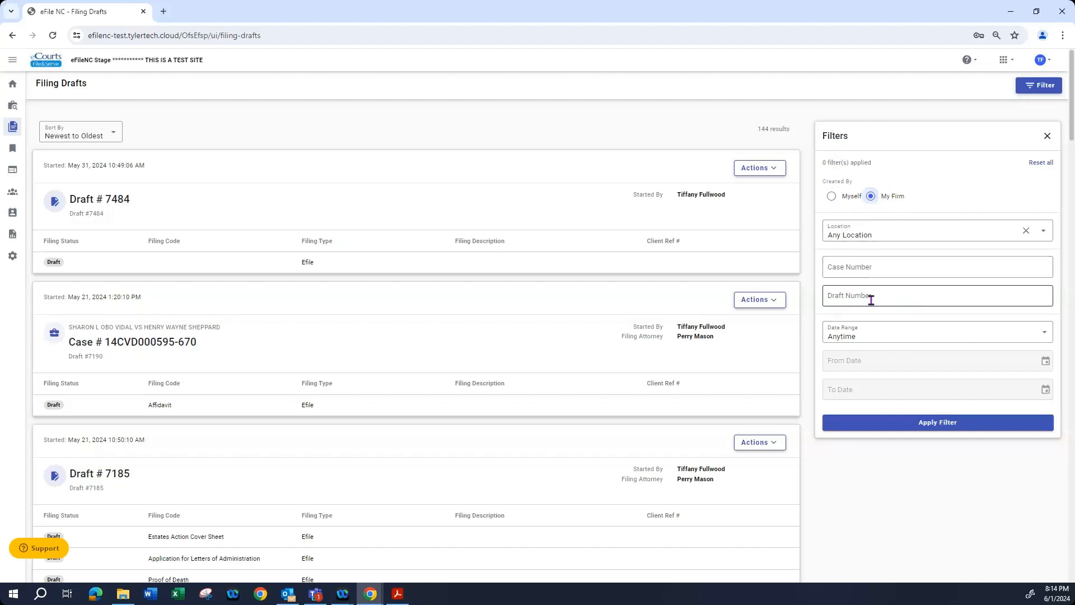
pyautogui.click(1048, 137)
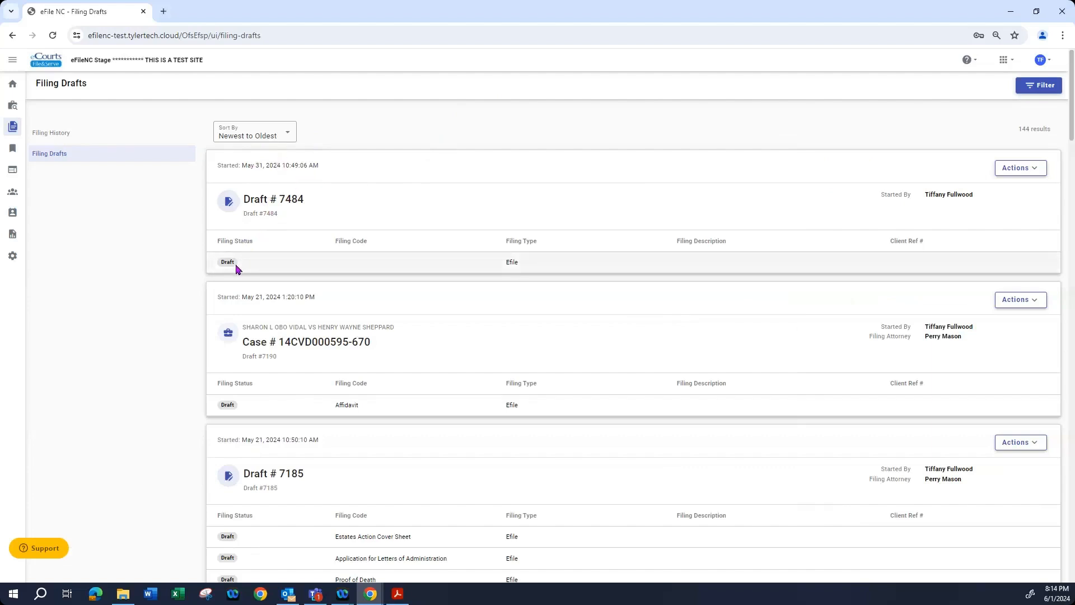
pyautogui.click(1033, 171)
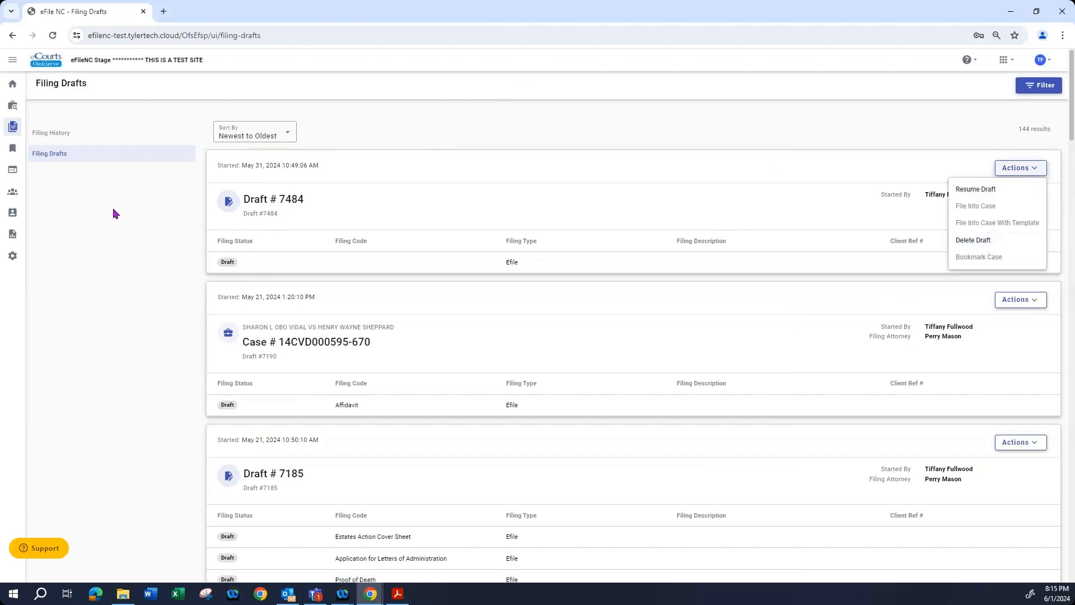
# Return to the dashboard and open the case search page.
pyautogui.click(14, 87)
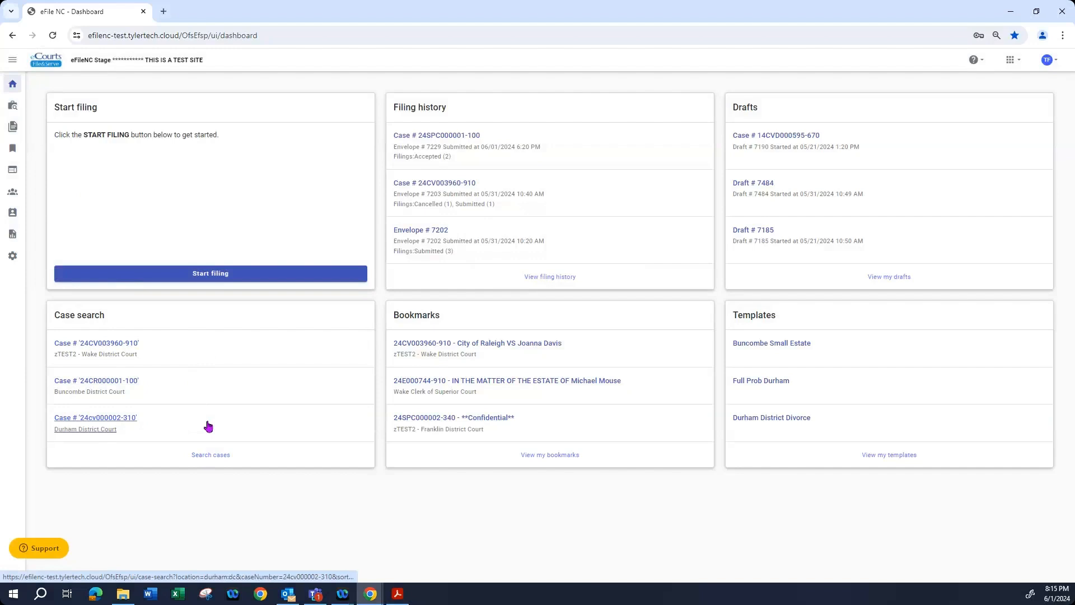
pyautogui.click(212, 456)
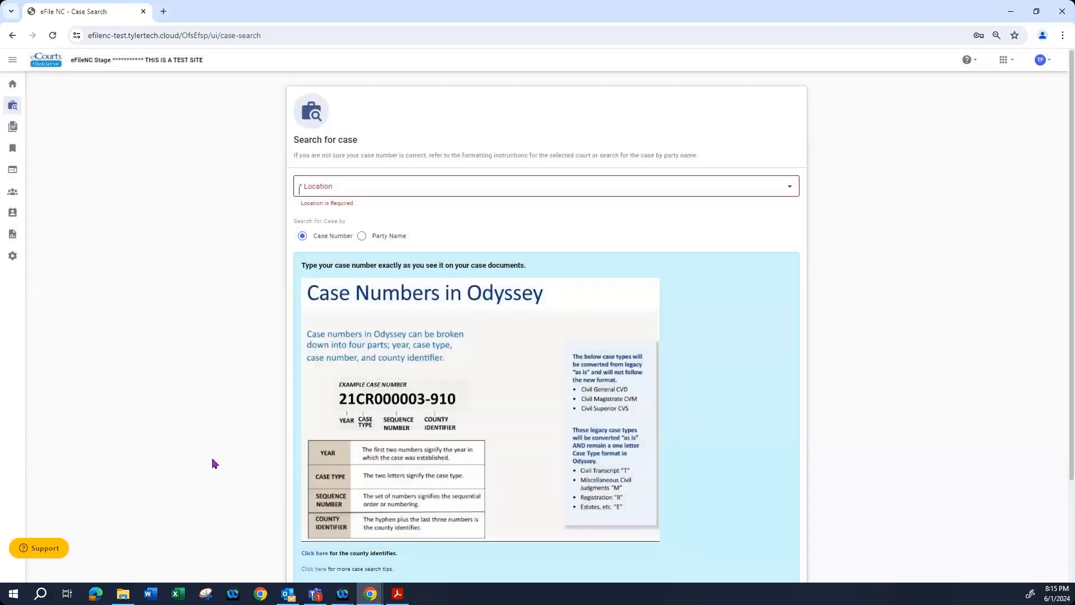
# Set the case search location to Buncombe District Court and view the case number format guide.
pyautogui.click(442, 182)
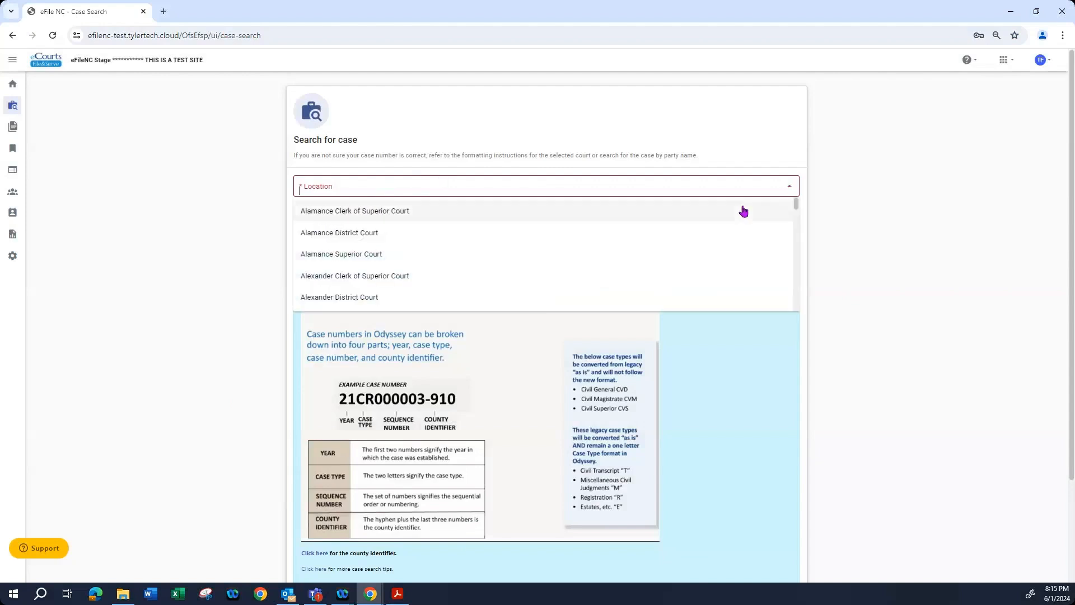
pyautogui.write('bun')
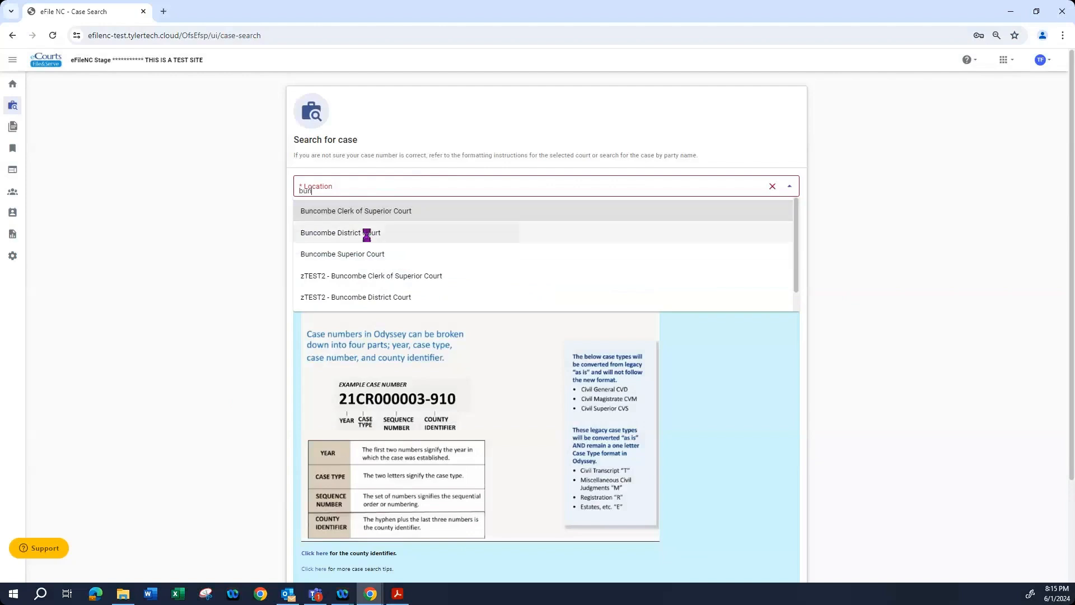
pyautogui.click(366, 233)
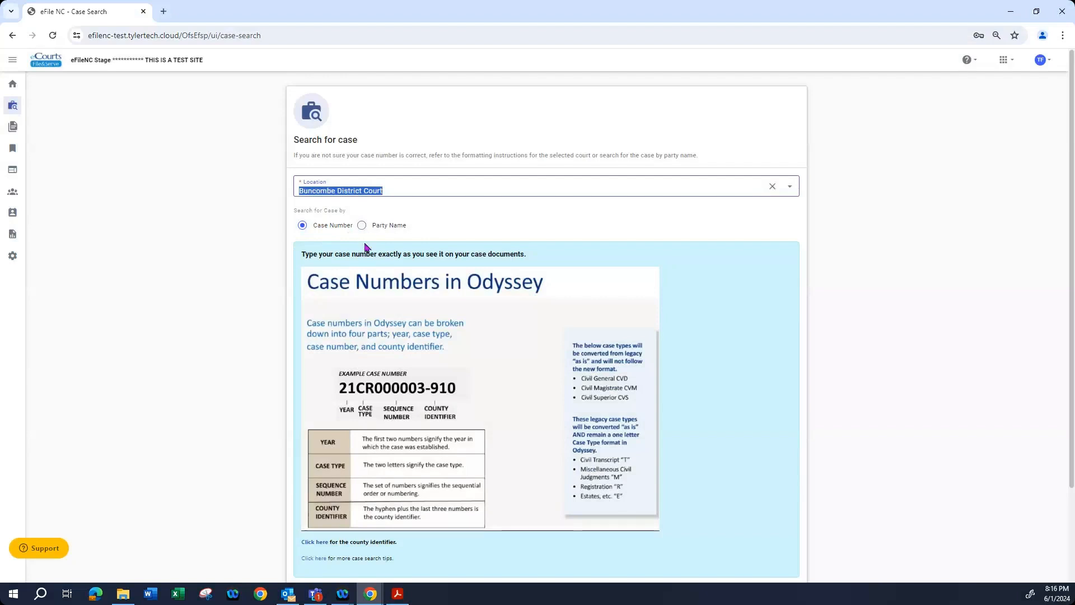
pyautogui.scroll(-1, 365, 252)
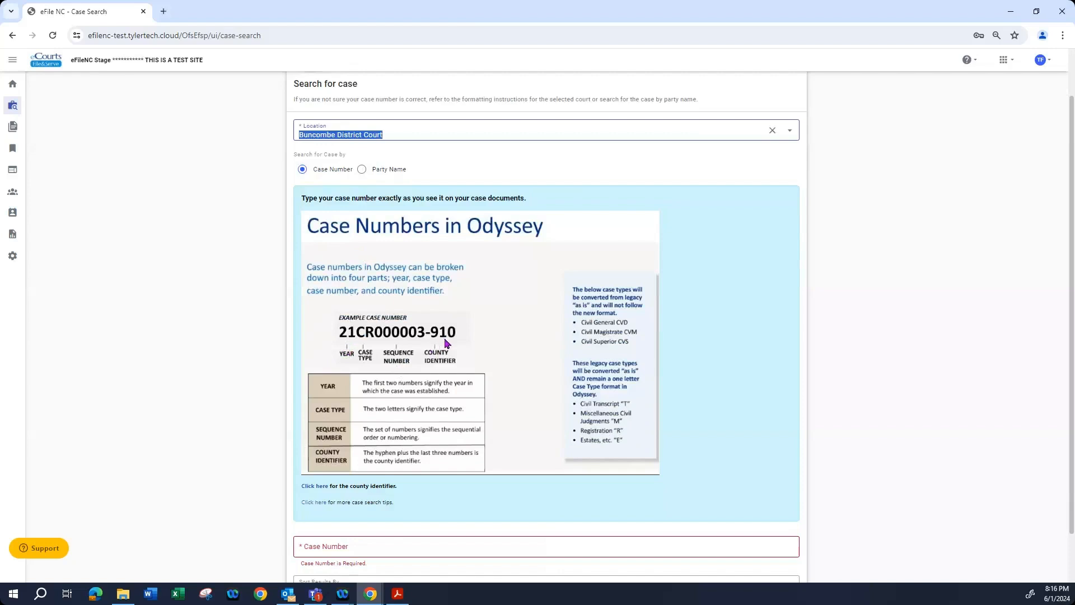
pyautogui.scroll(-1, 446, 343)
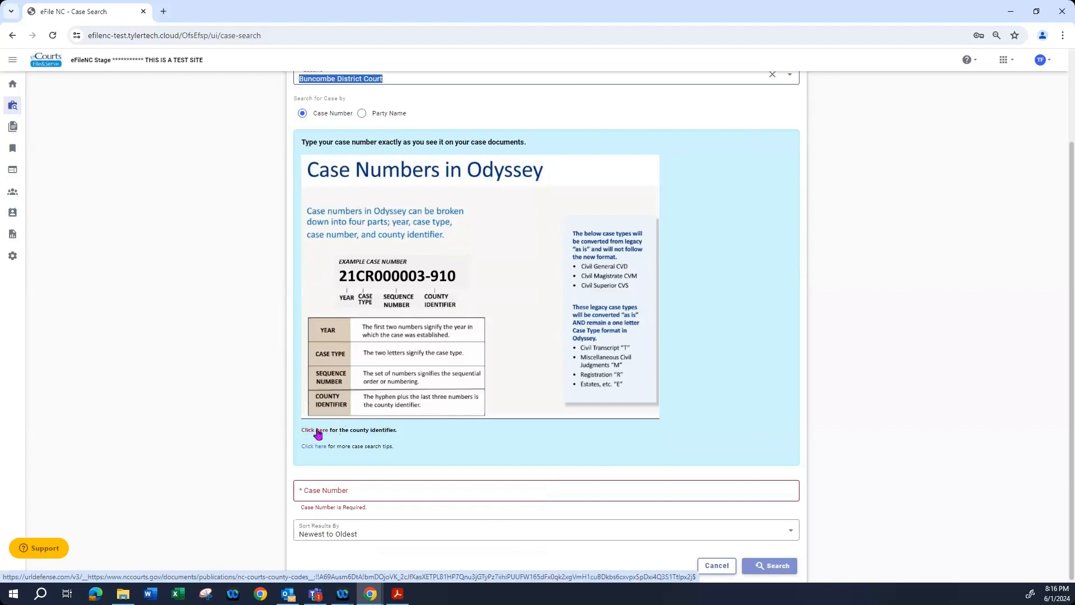
# Search by case number for 24CR000001-100.
pyautogui.click(353, 490)
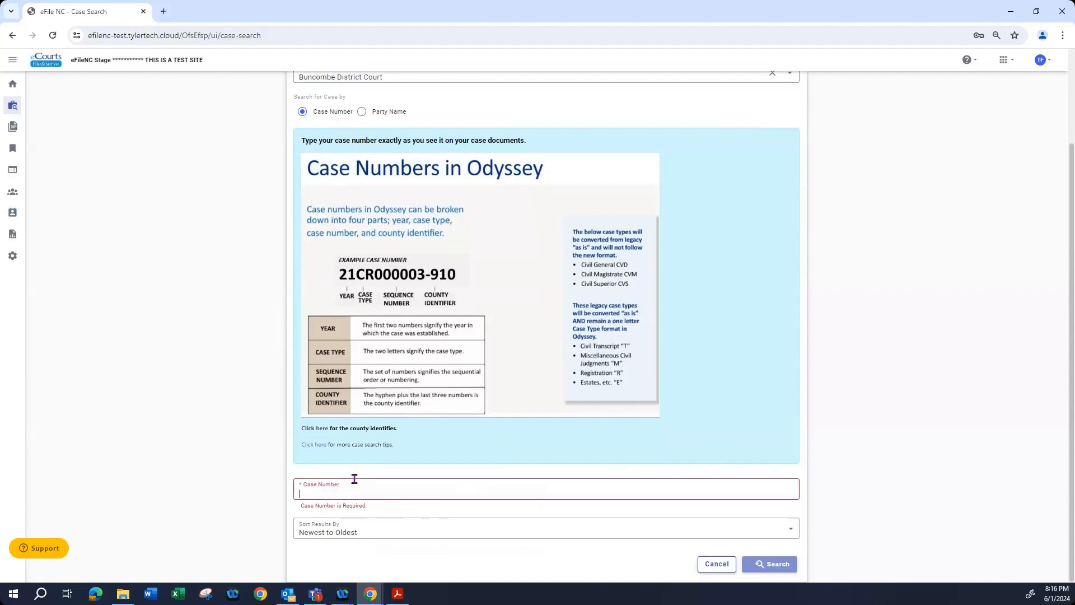
pyautogui.write('24C')
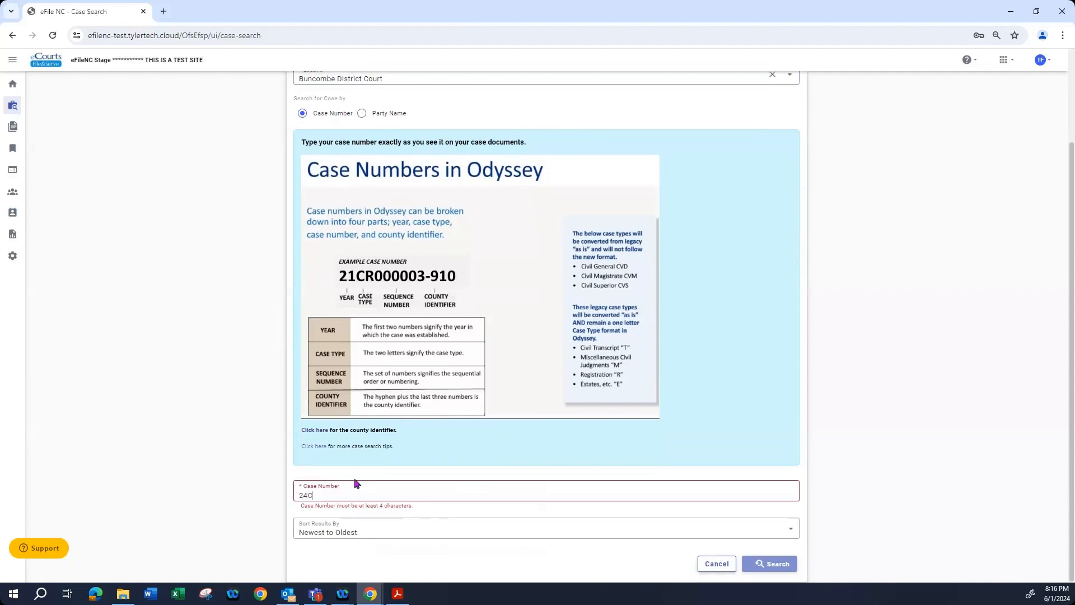
pyautogui.write('R000001')
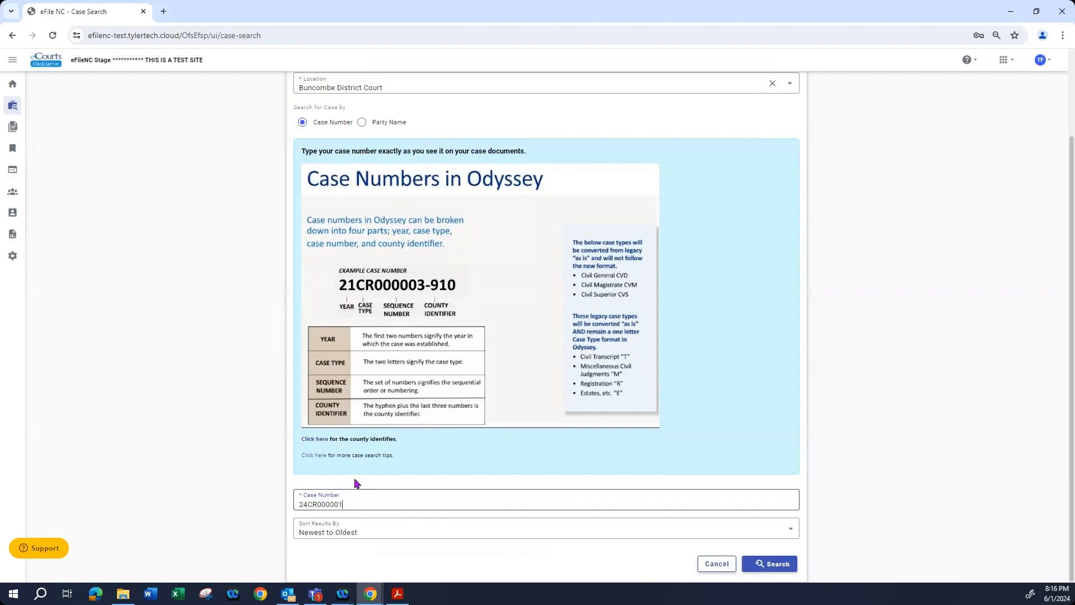
pyautogui.write('-100')
pyautogui.click(768, 562)
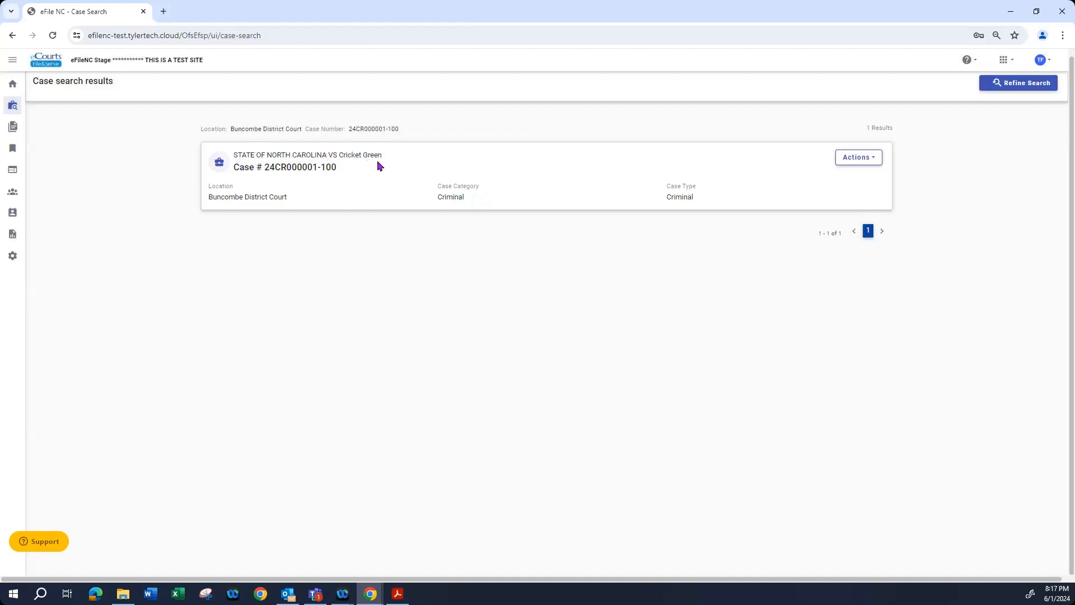
# Bookmark the found Buncombe District Court criminal case and open the full bookmarks list from the dashboard.
pyautogui.click(876, 162)
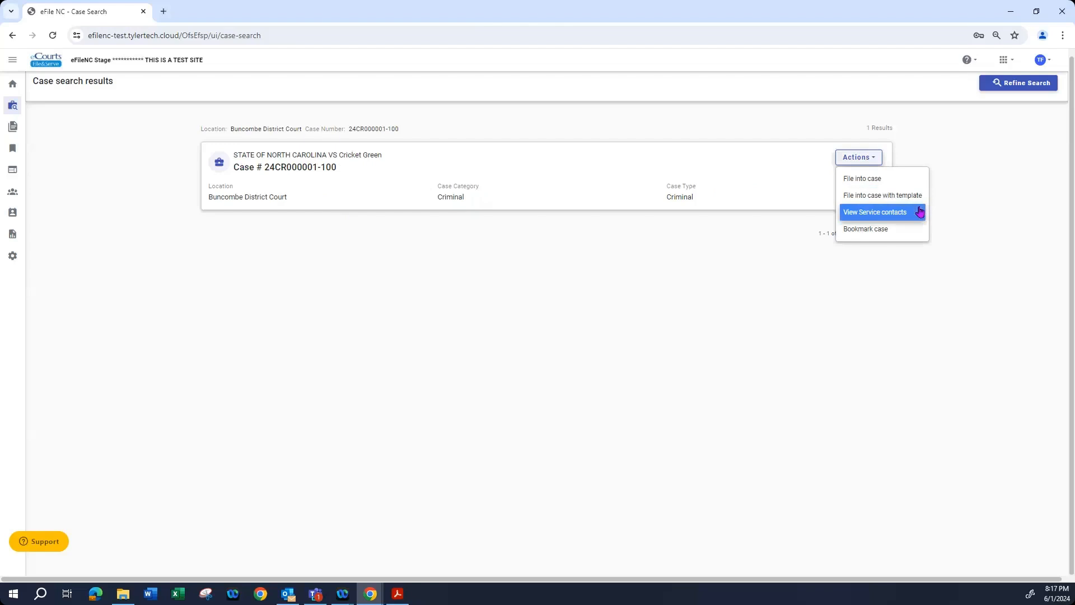
pyautogui.click(872, 234)
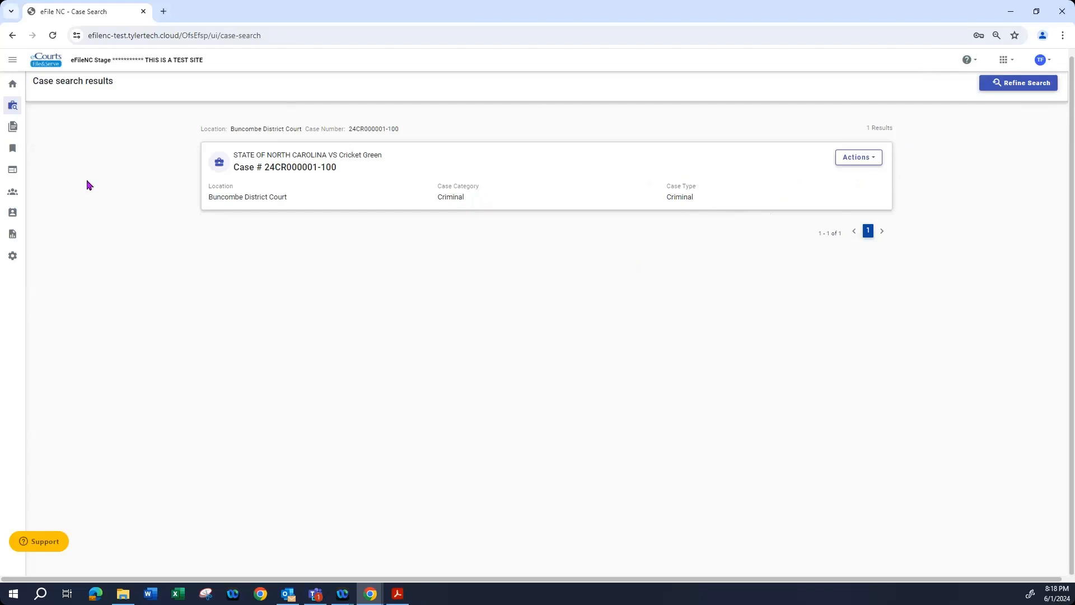
pyautogui.click(44, 66)
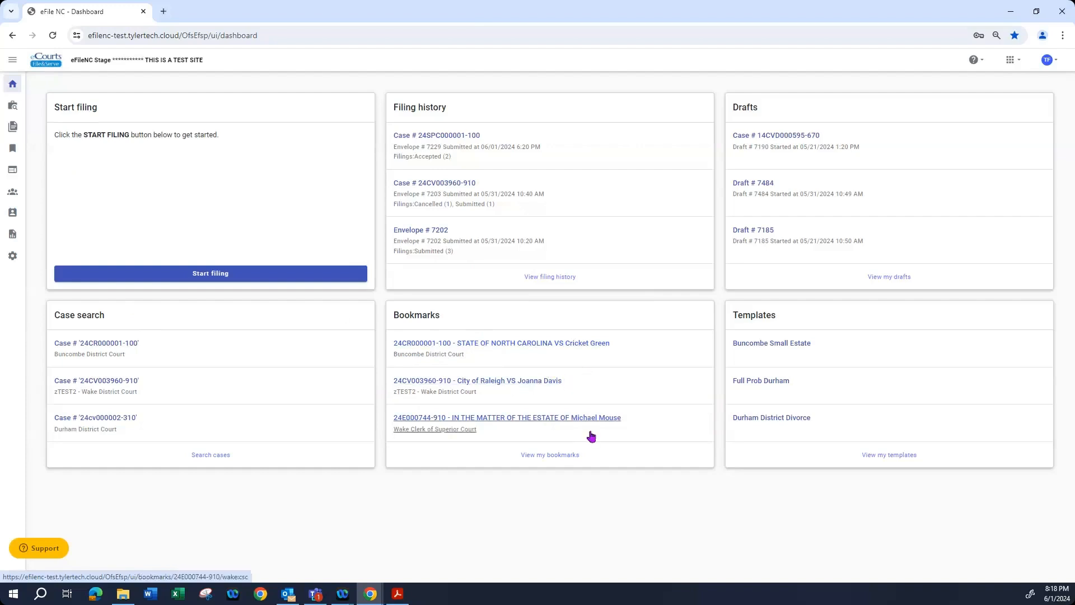
pyautogui.click(536, 455)
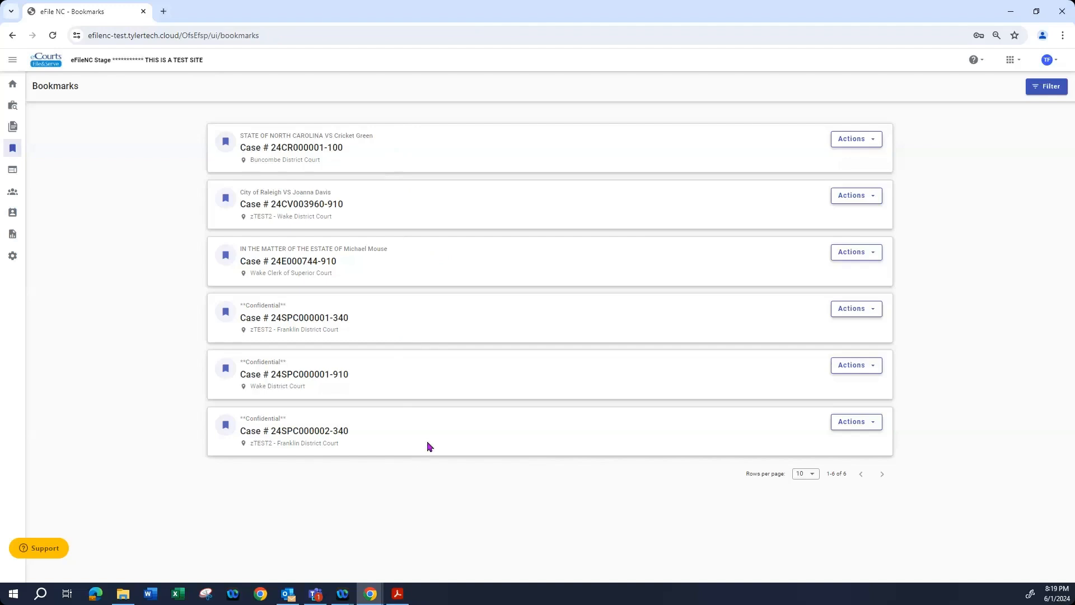
# View the actions available for the bookmarked Buncombe District Court case and the filter options for bookmarks.
pyautogui.click(876, 145)
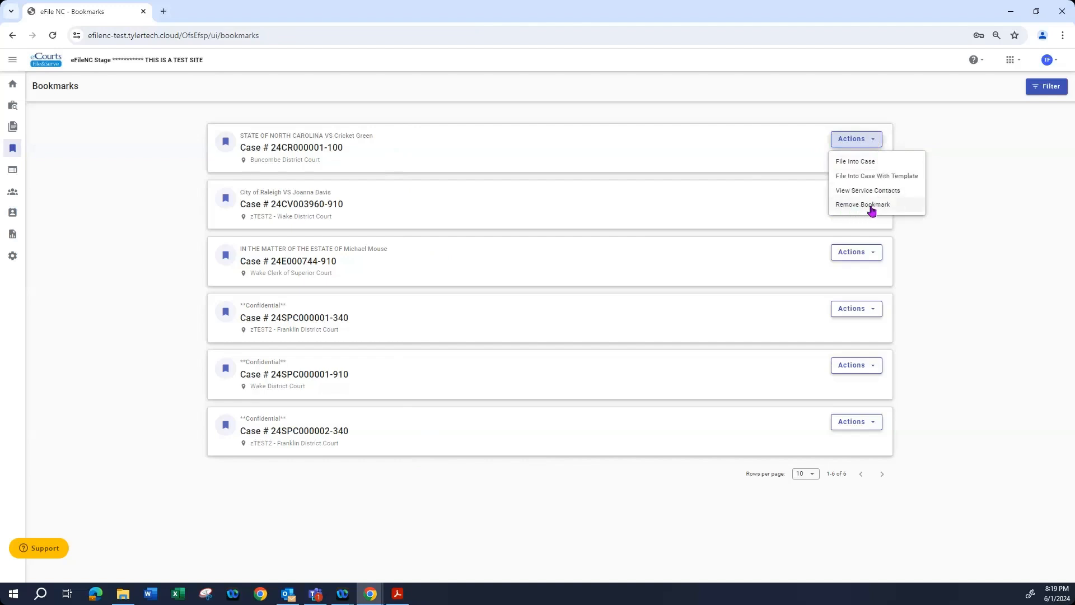
pyautogui.click(982, 141)
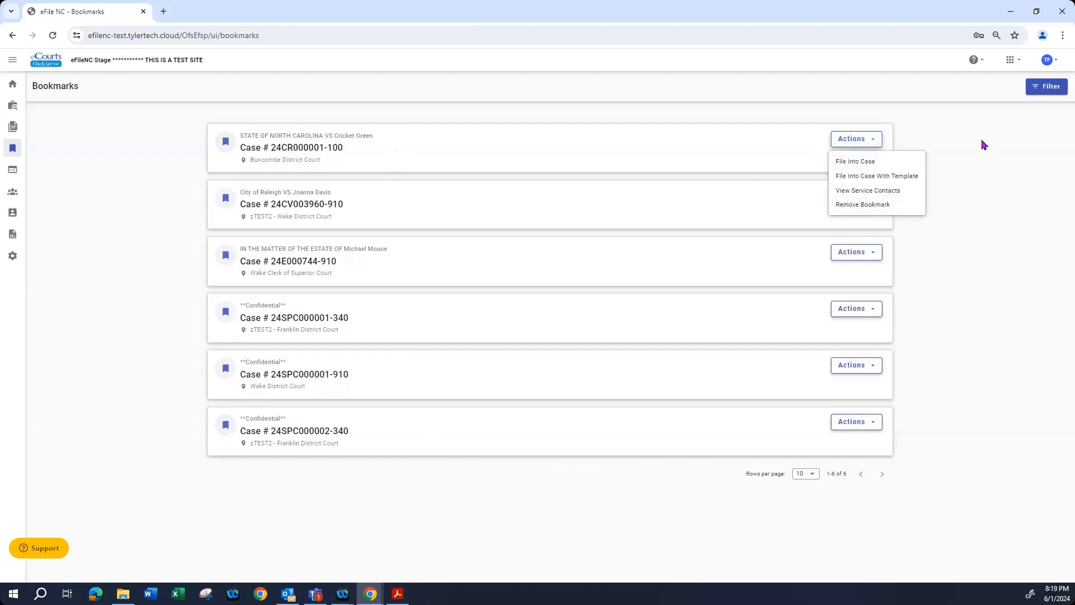
pyautogui.click(1043, 94)
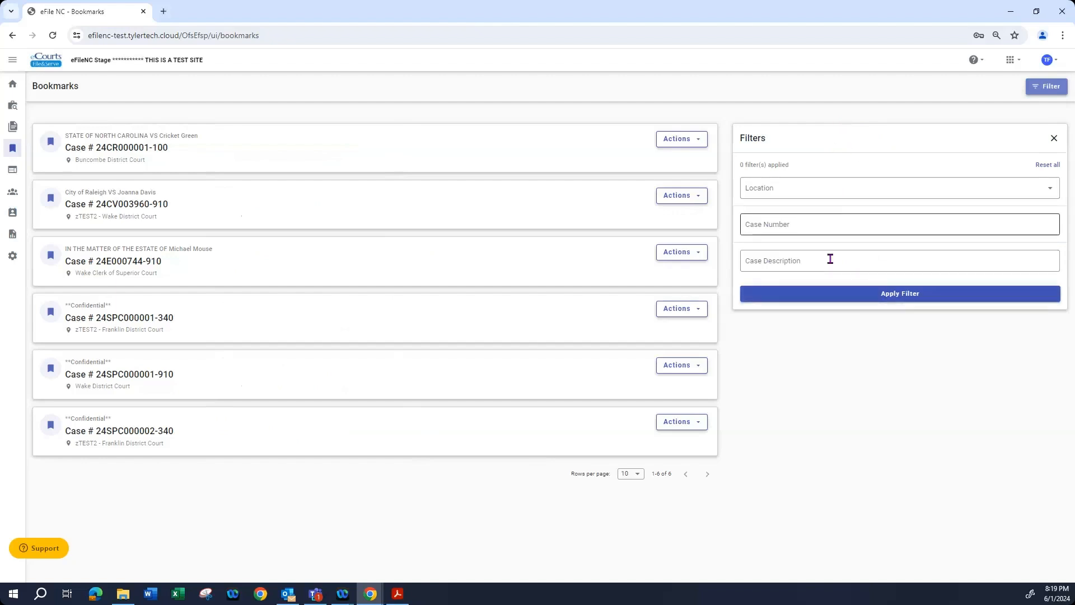
pyautogui.click(1054, 138)
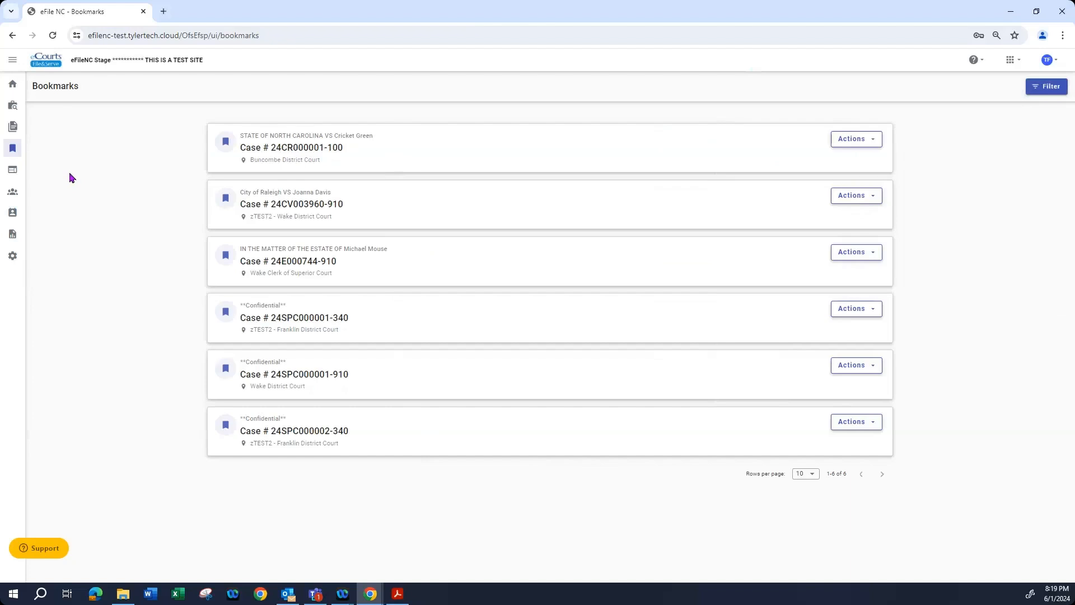
# Return to the dashboard and start a filing into an existing case.
pyautogui.click(14, 87)
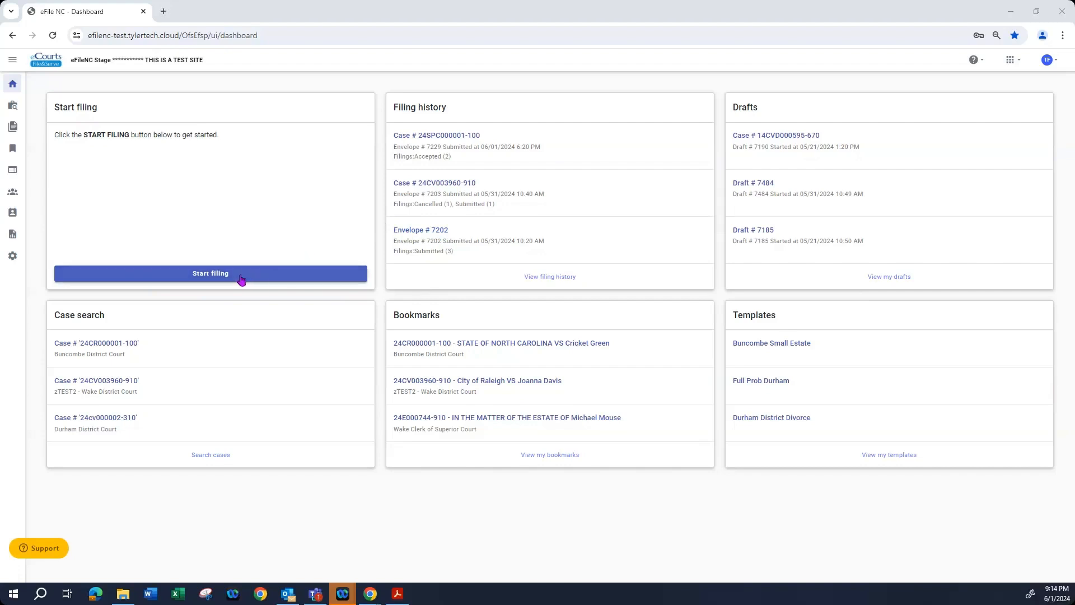
pyautogui.click(241, 278)
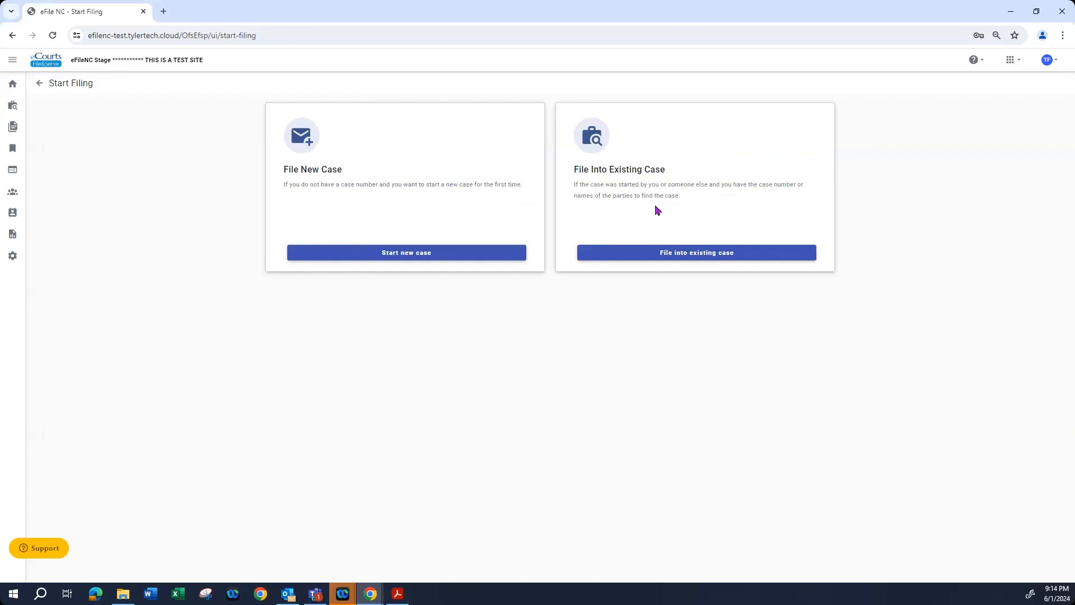
pyautogui.click(646, 256)
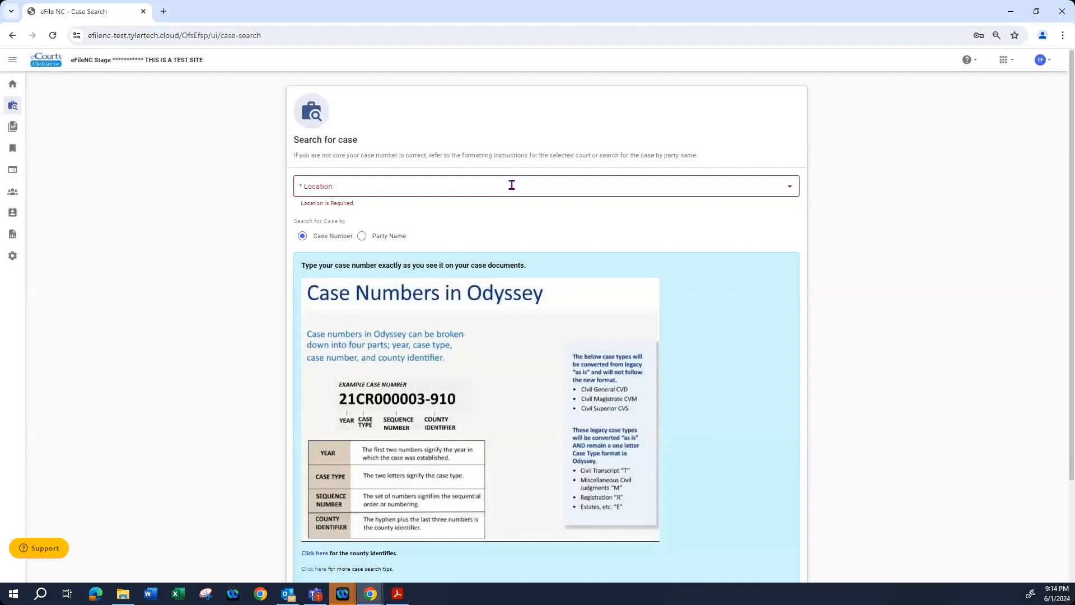
# Search Buncombe District Court for case number 24cr000001-100.
pyautogui.click(510, 185)
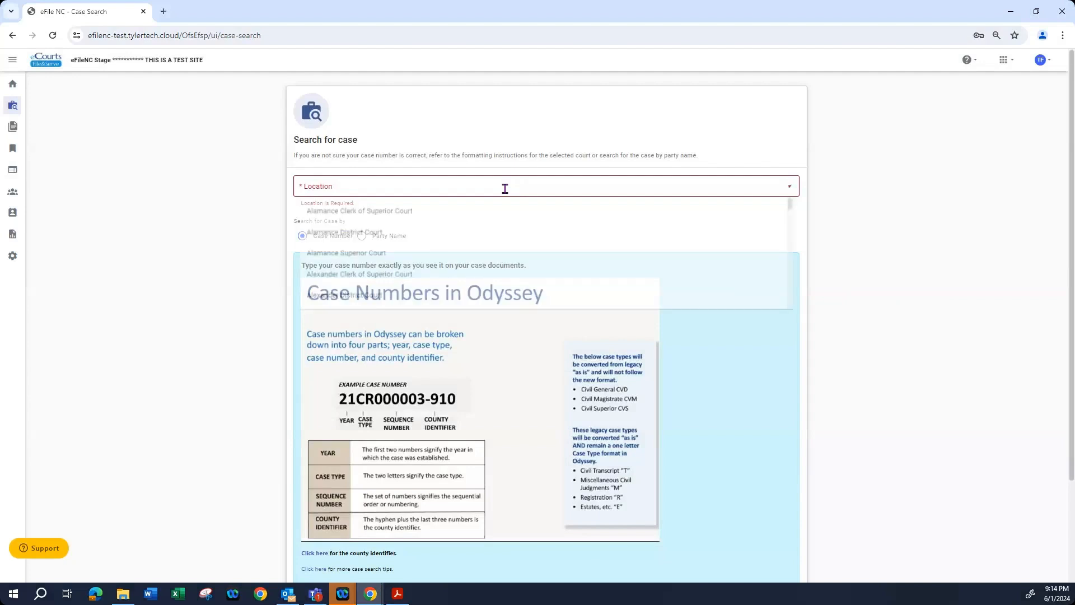
pyautogui.write('BUN')
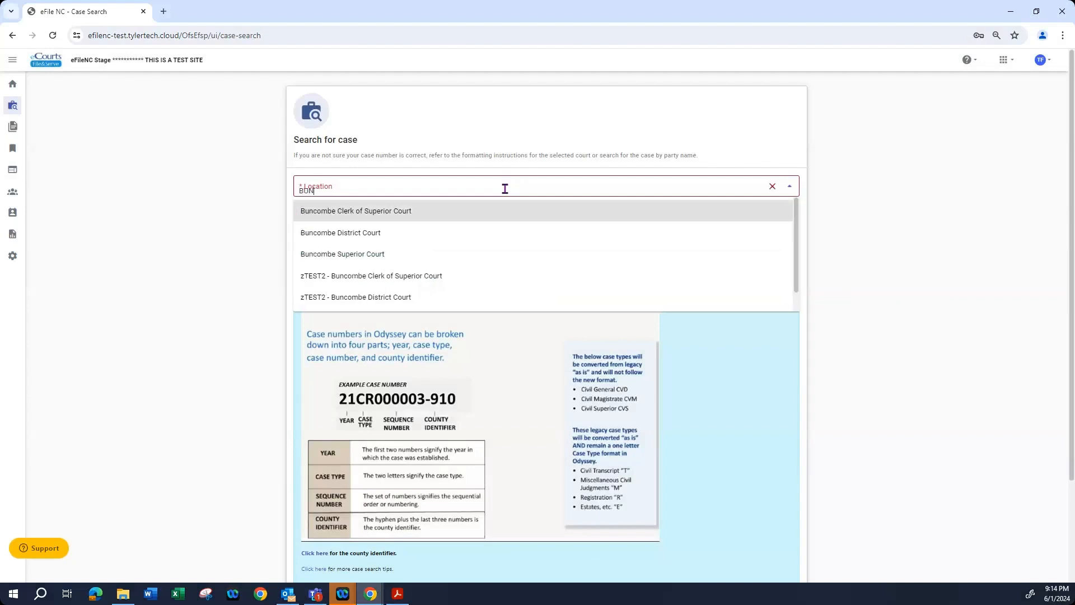
pyautogui.click(330, 233)
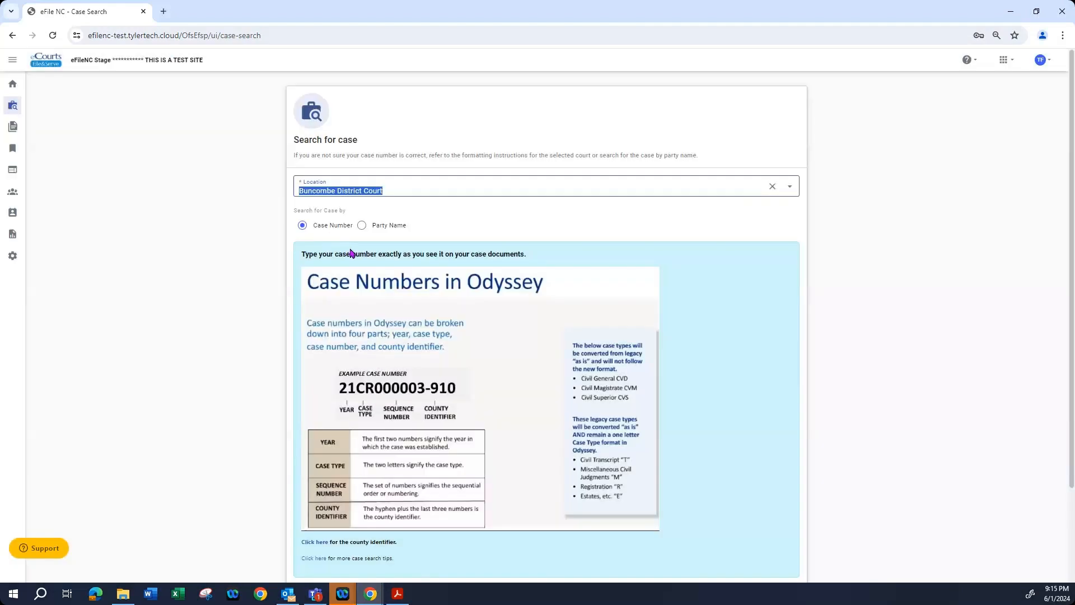
pyautogui.scroll(-3, 370, 322)
pyautogui.click(351, 489)
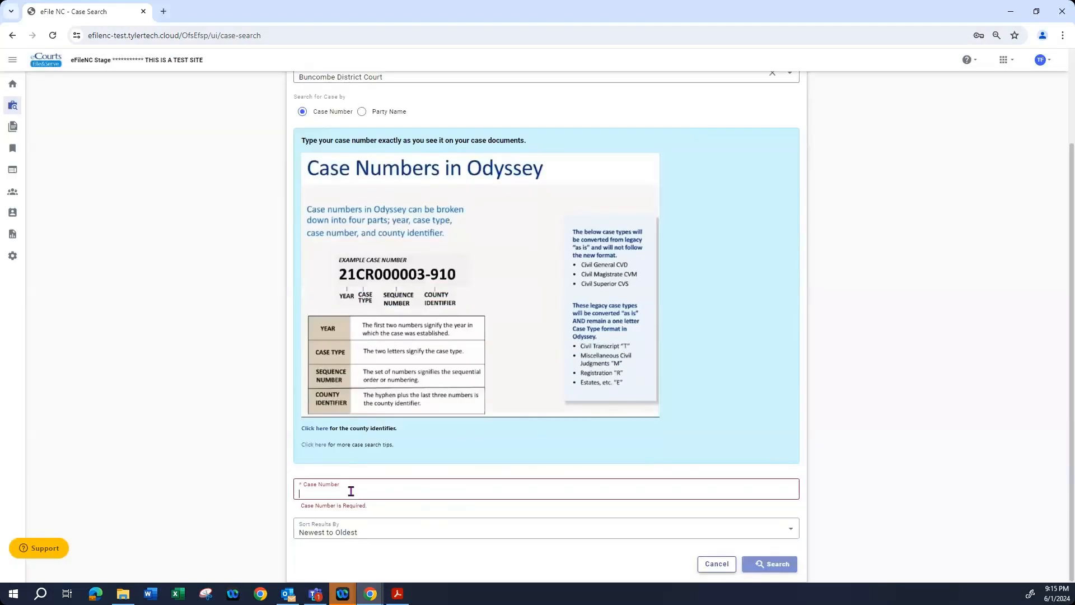
pyautogui.write('24')
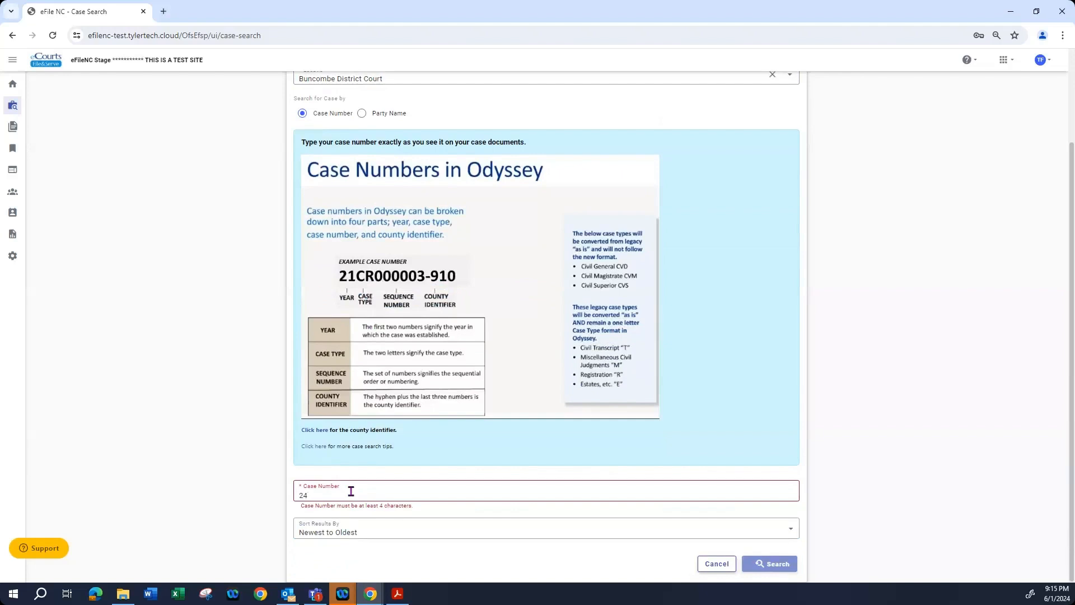
pyautogui.write('r00000')
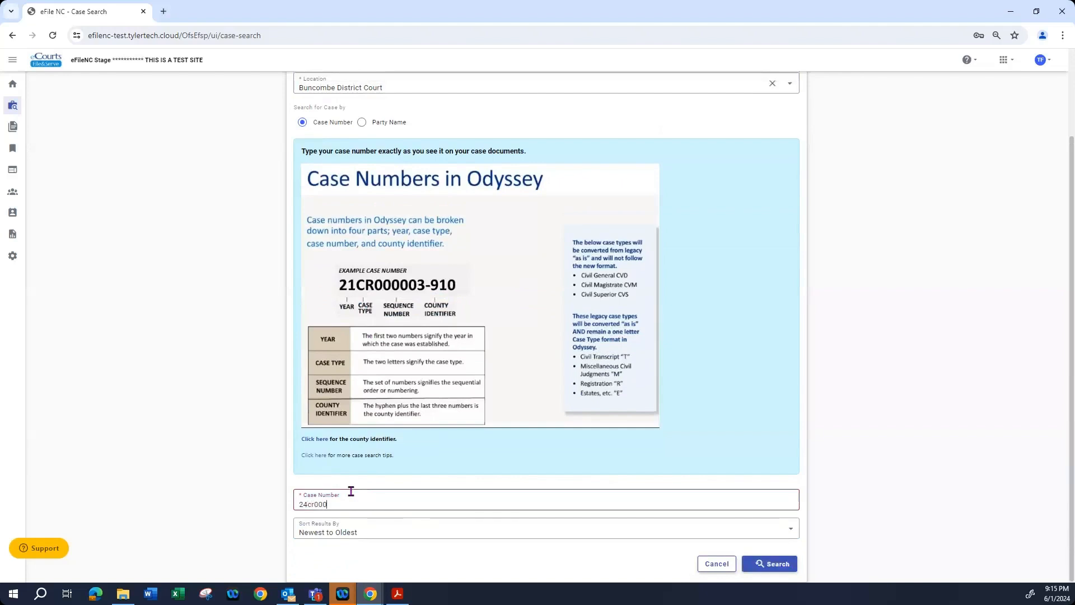
pyautogui.write('1-100')
pyautogui.click(760, 563)
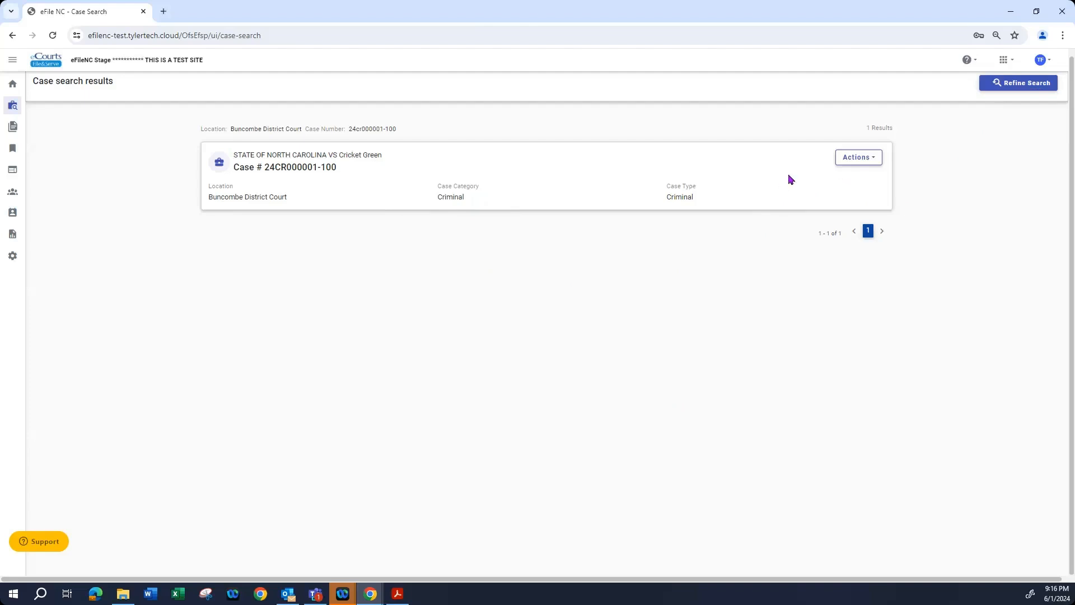
# Start filing into the found criminal case and proceed from the case information to the parties.
pyautogui.click(875, 159)
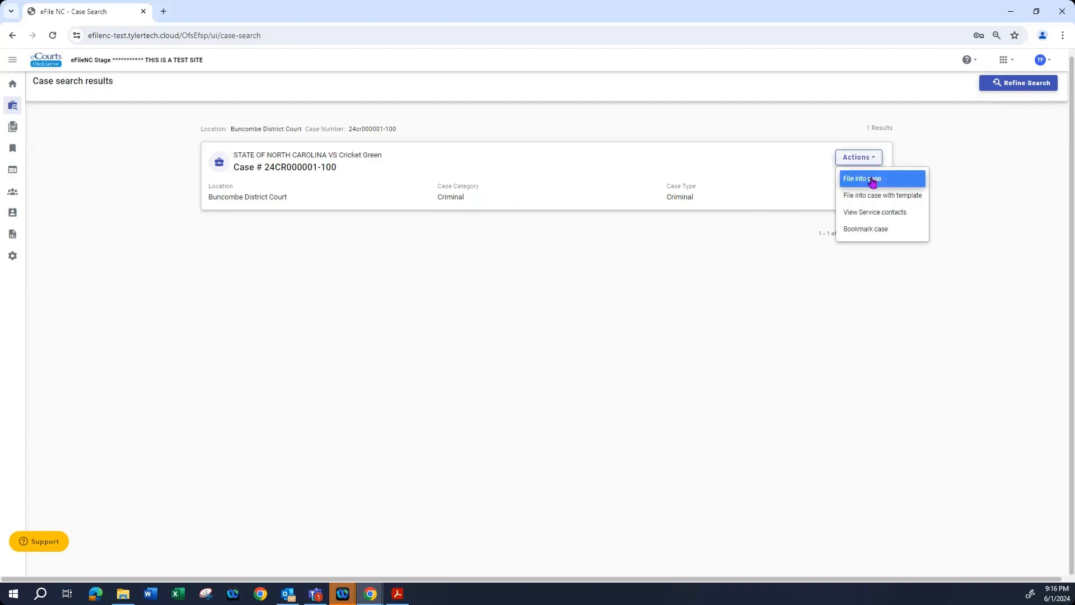
pyautogui.click(872, 180)
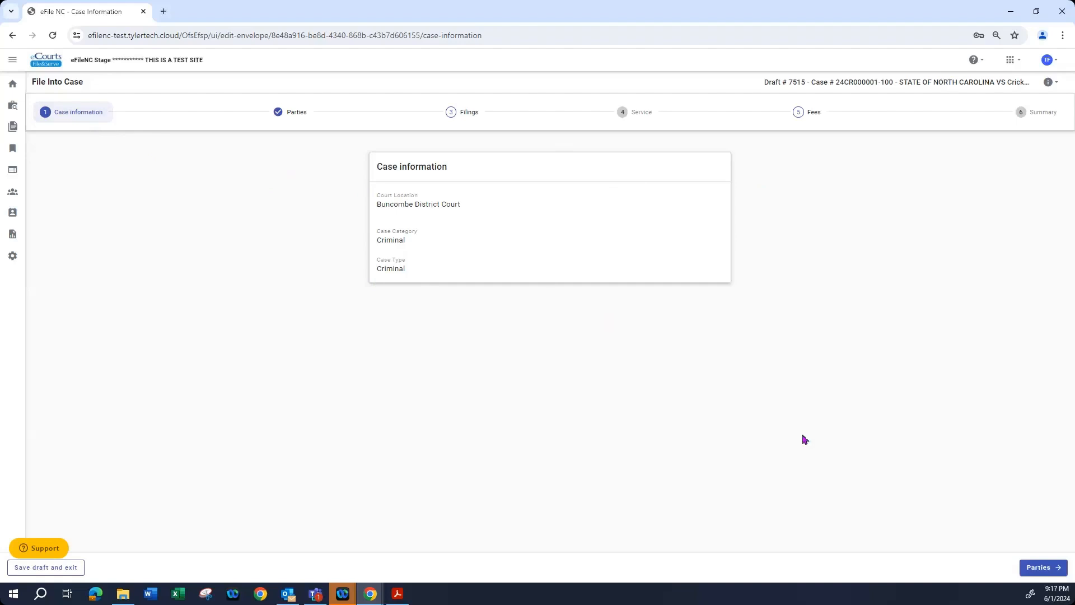
pyautogui.click(1032, 570)
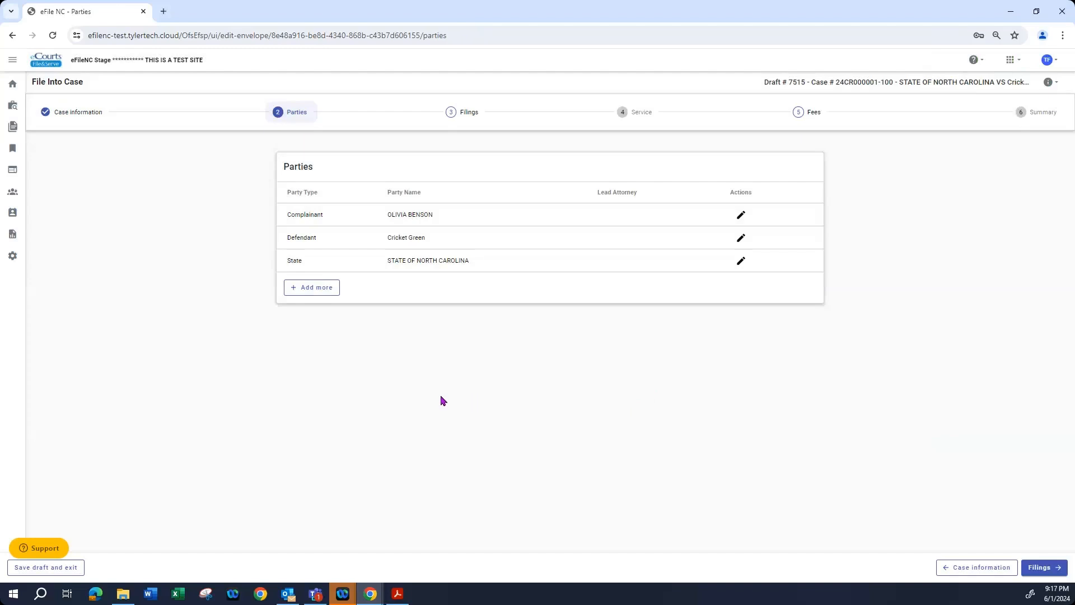
# View the blank form for an additional party, cancel it, and delete the empty party entry.
pyautogui.click(297, 289)
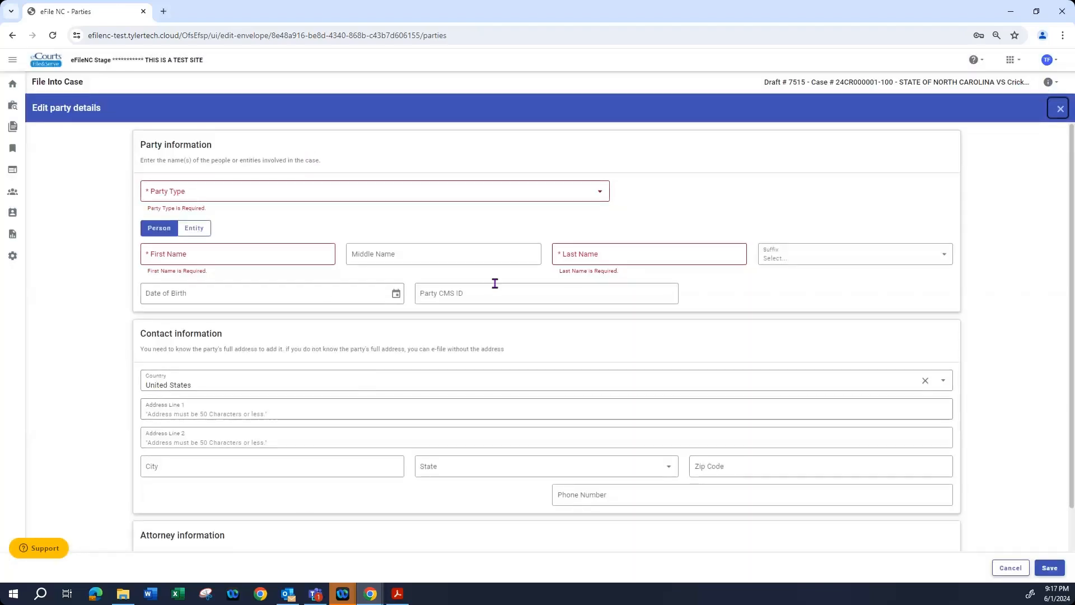
pyautogui.scroll(-1, 838, 450)
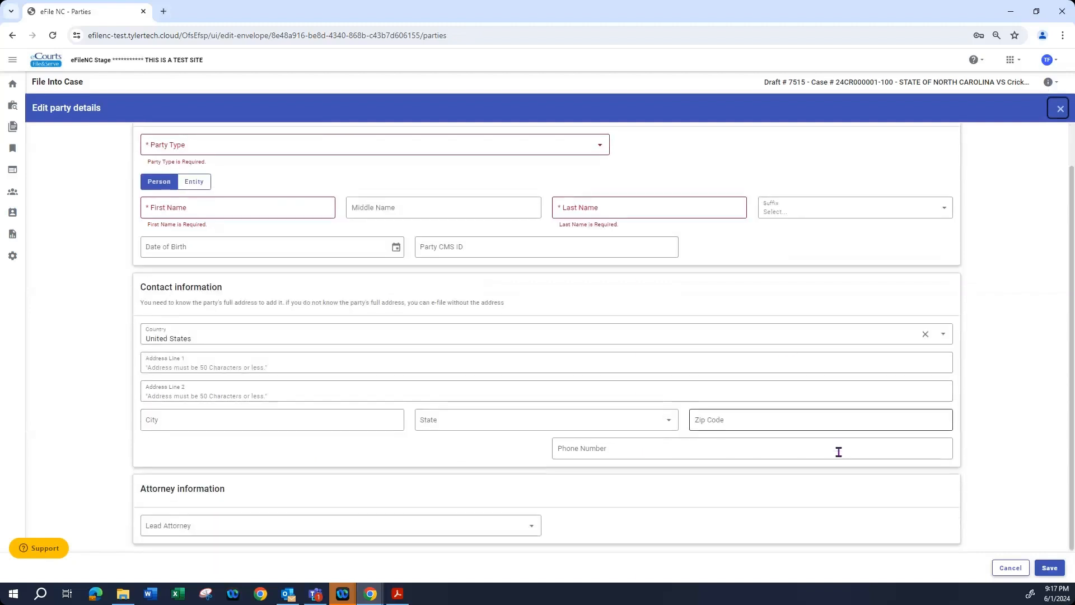
pyautogui.click(1010, 569)
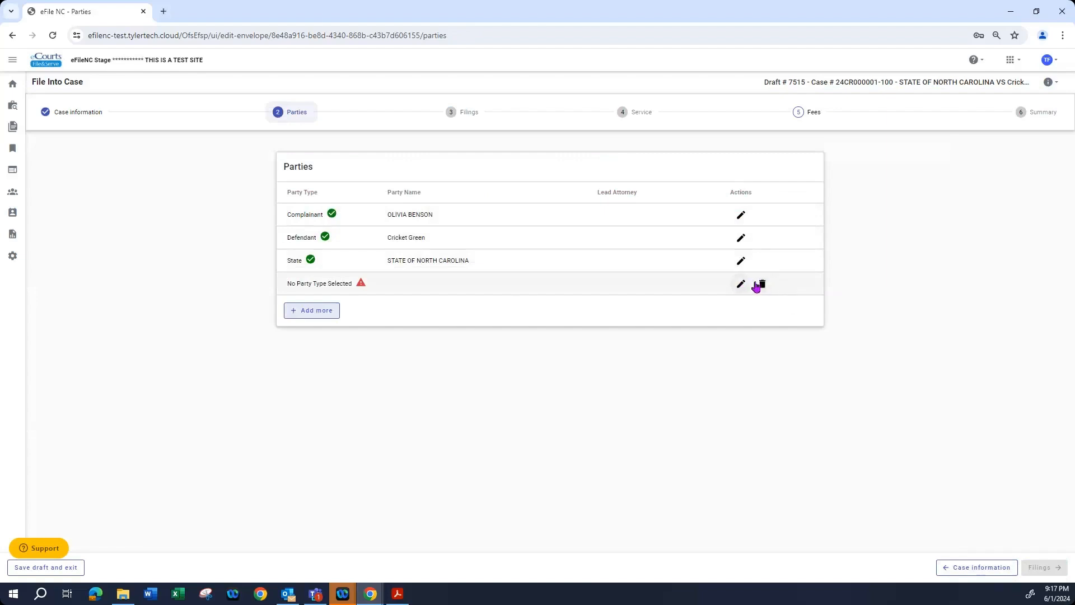
pyautogui.click(757, 285)
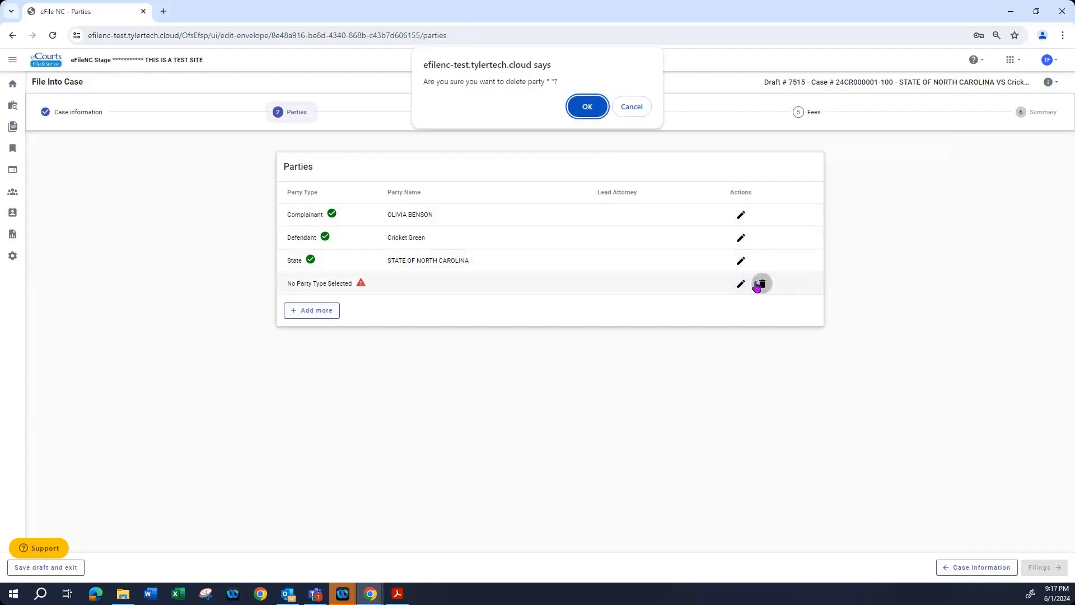
pyautogui.click(587, 107)
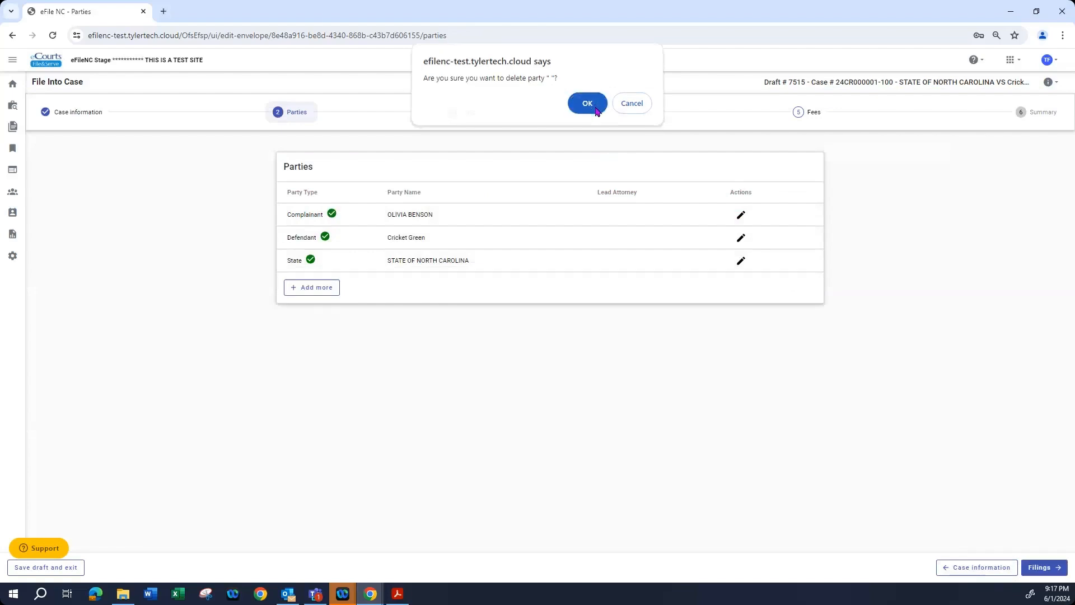
# Proceed from the parties to the filings and add a filing with the filing code PROBATION.
pyautogui.click(1034, 568)
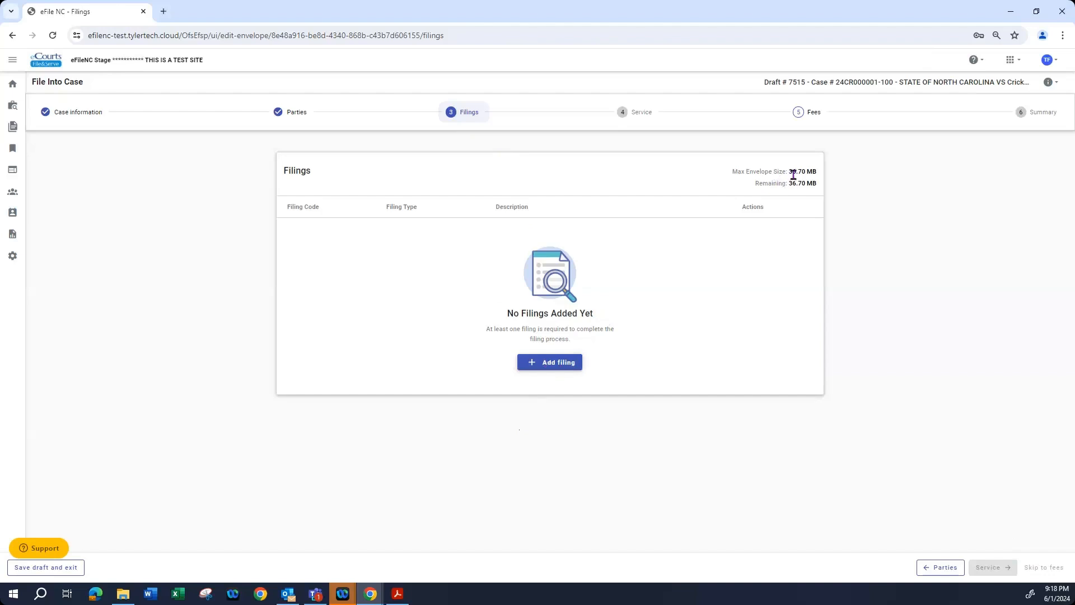
pyautogui.click(548, 364)
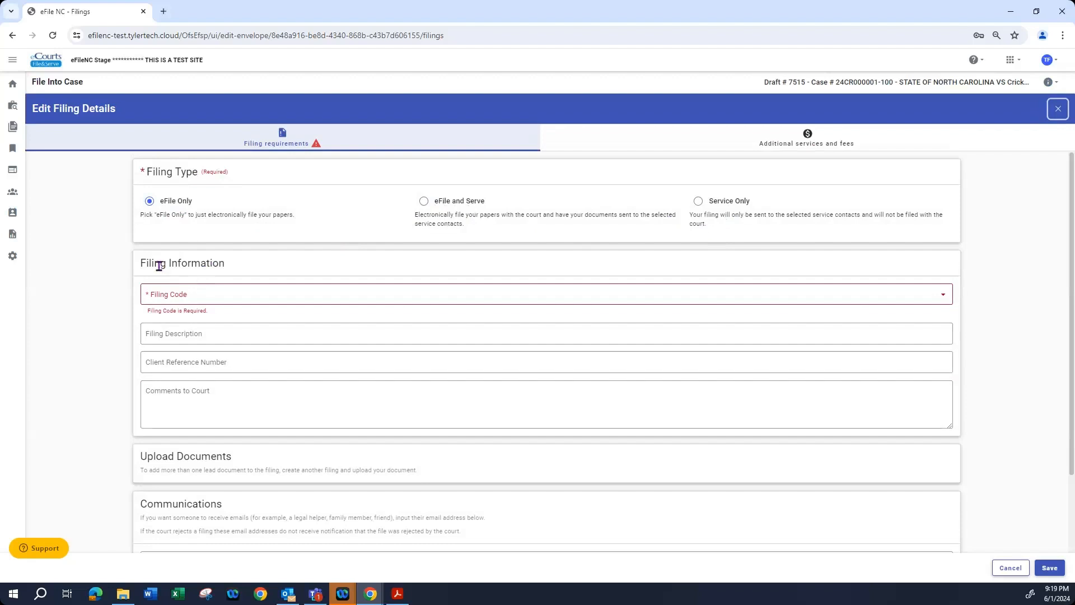
pyautogui.click(178, 292)
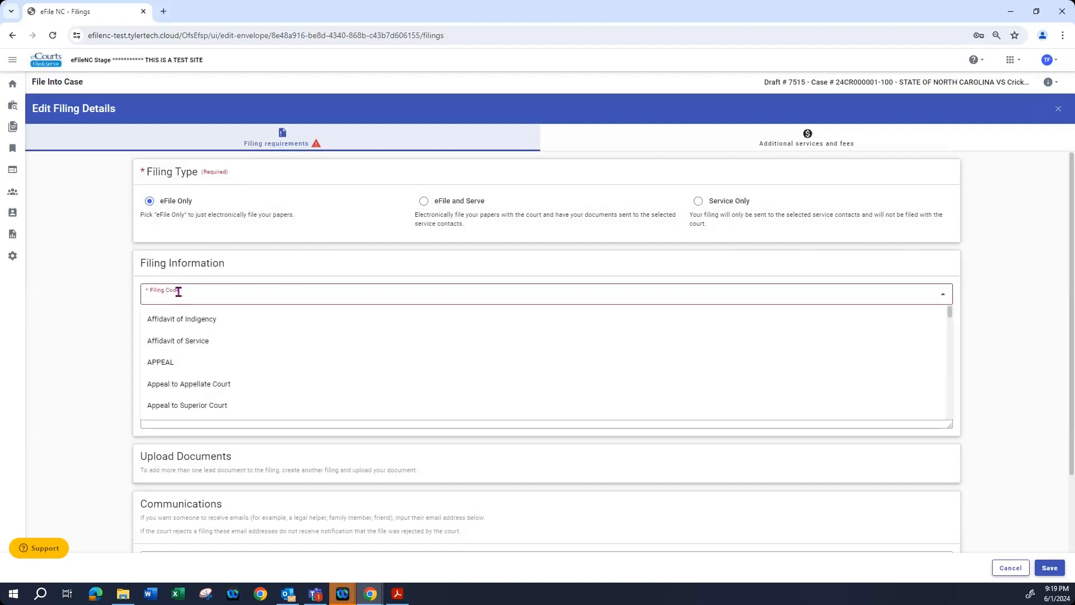
pyautogui.write('prb')
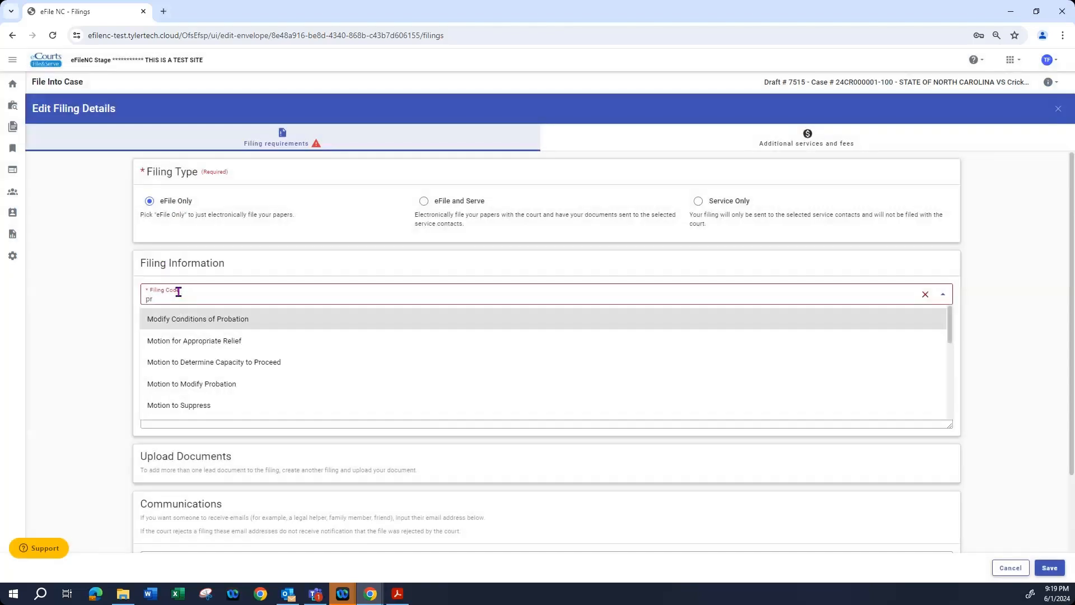
pyautogui.press('BackSpace')
pyautogui.press('BackSpace')
pyautogui.write('ro')
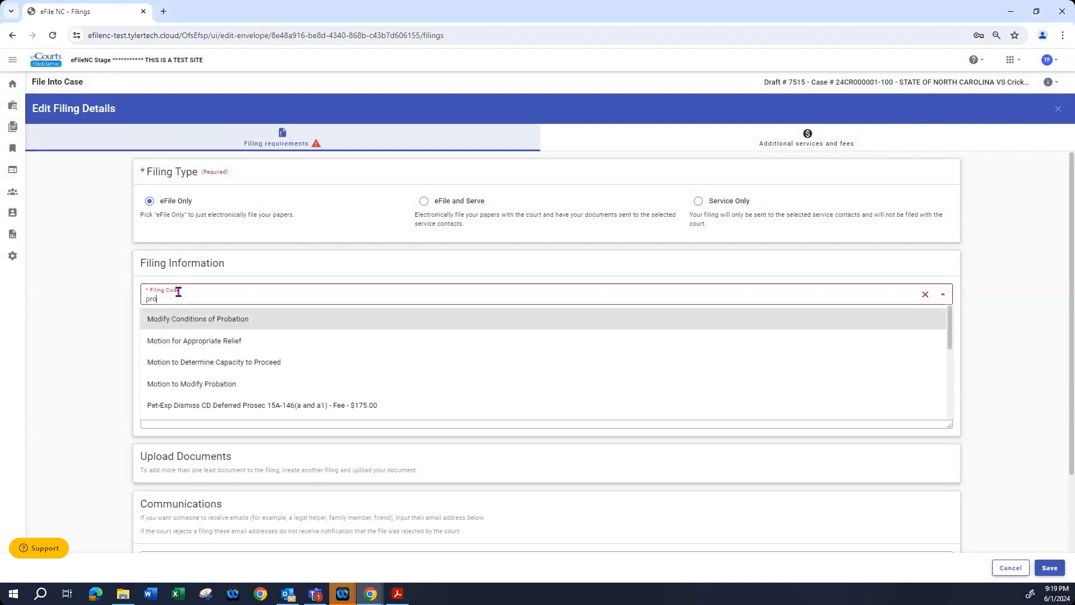
pyautogui.write('bation')
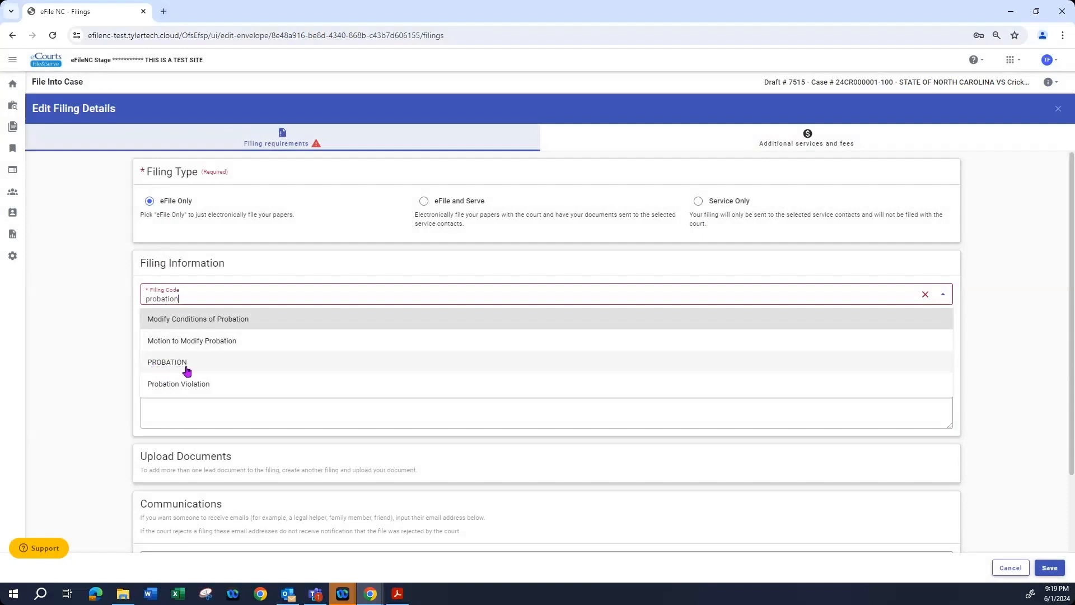
pyautogui.click(183, 363)
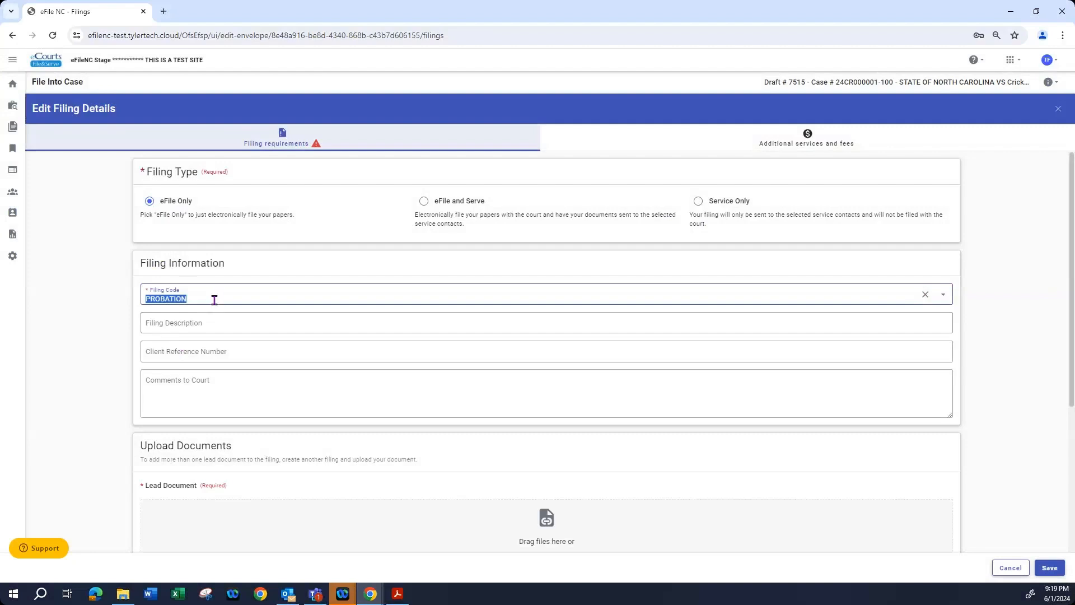
pyautogui.click(213, 299)
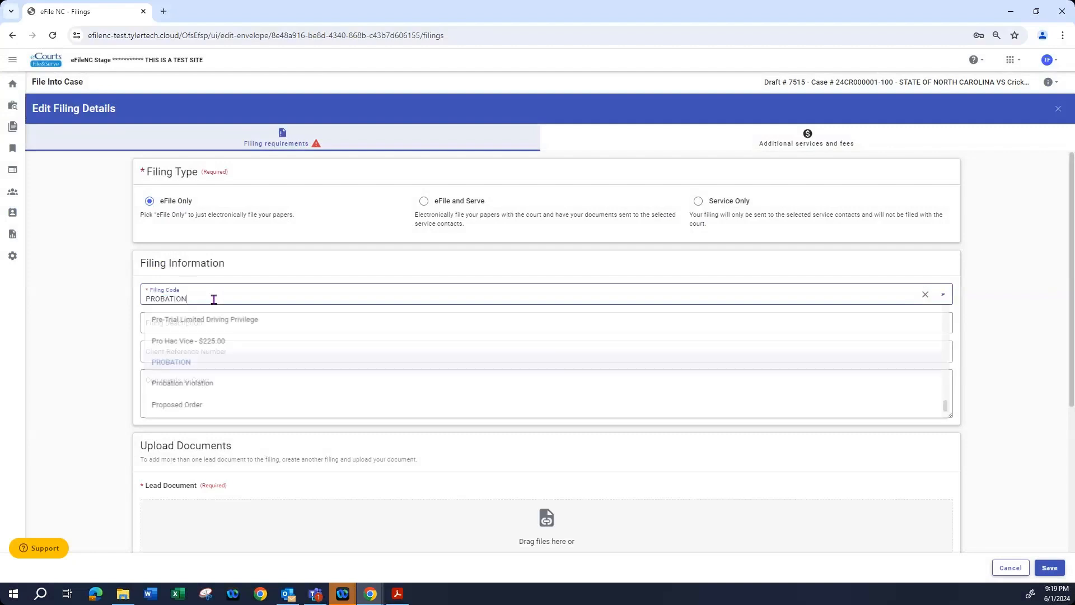
pyautogui.click(207, 363)
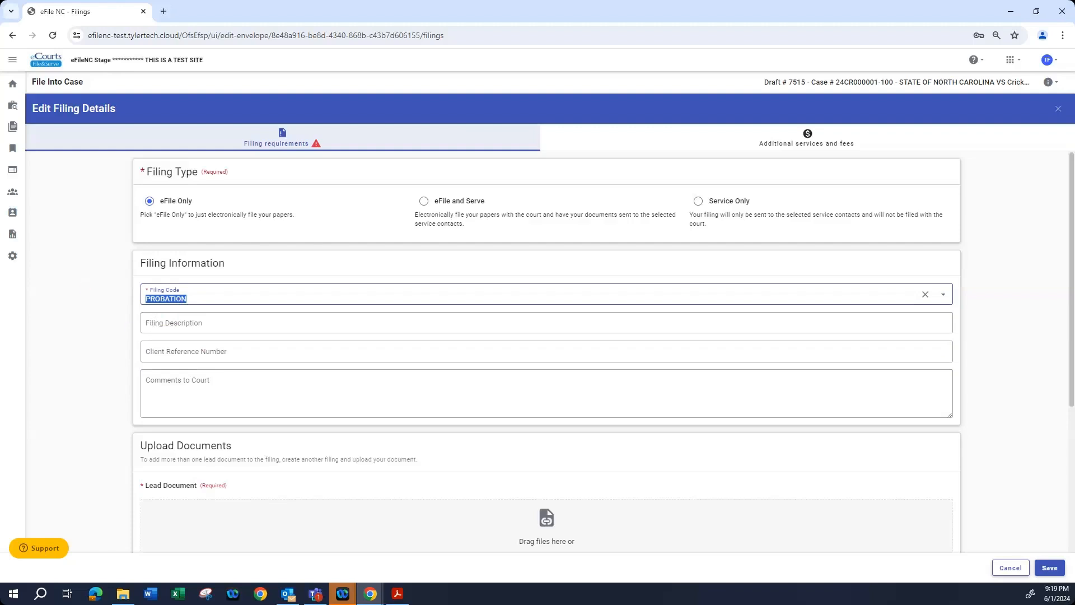
# Enter "Probation Violation Report" as the filing description and leave the client reference number blank.
pyautogui.click(187, 328)
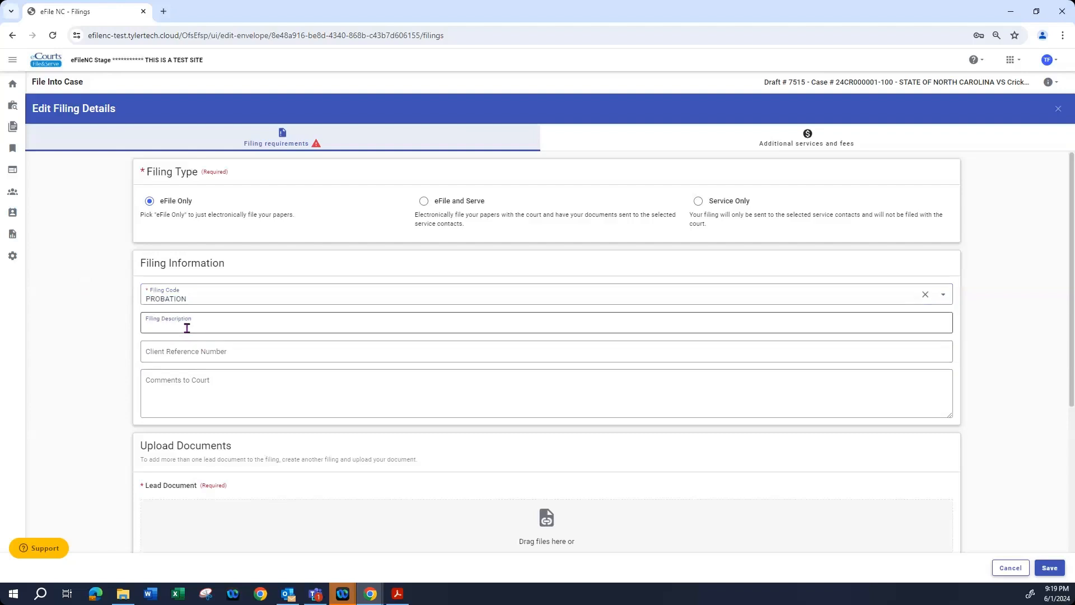
pyautogui.write('Probation Violation Report')
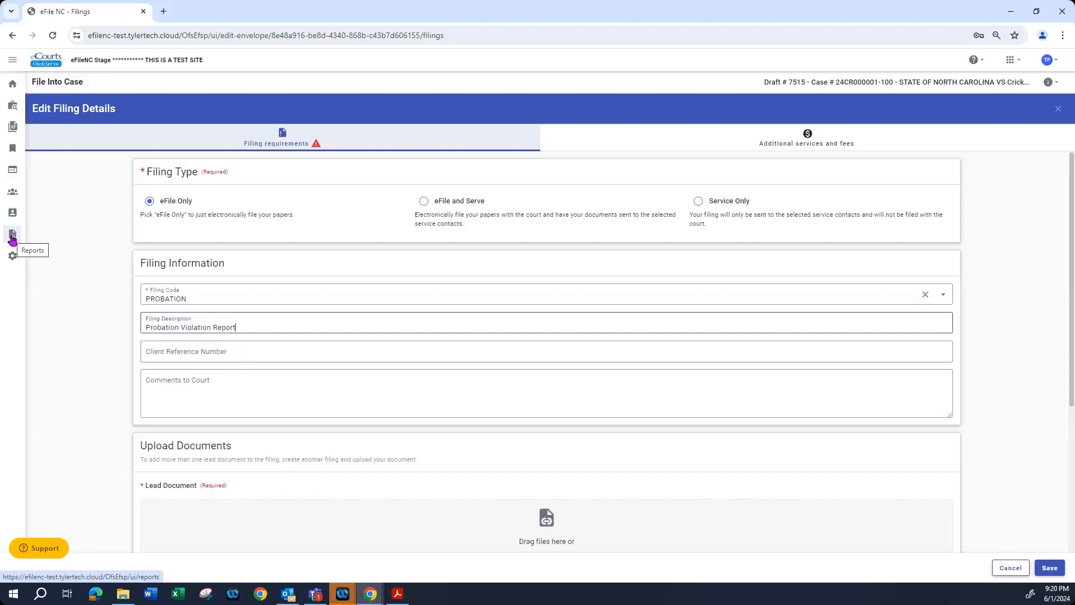
pyautogui.click(160, 352)
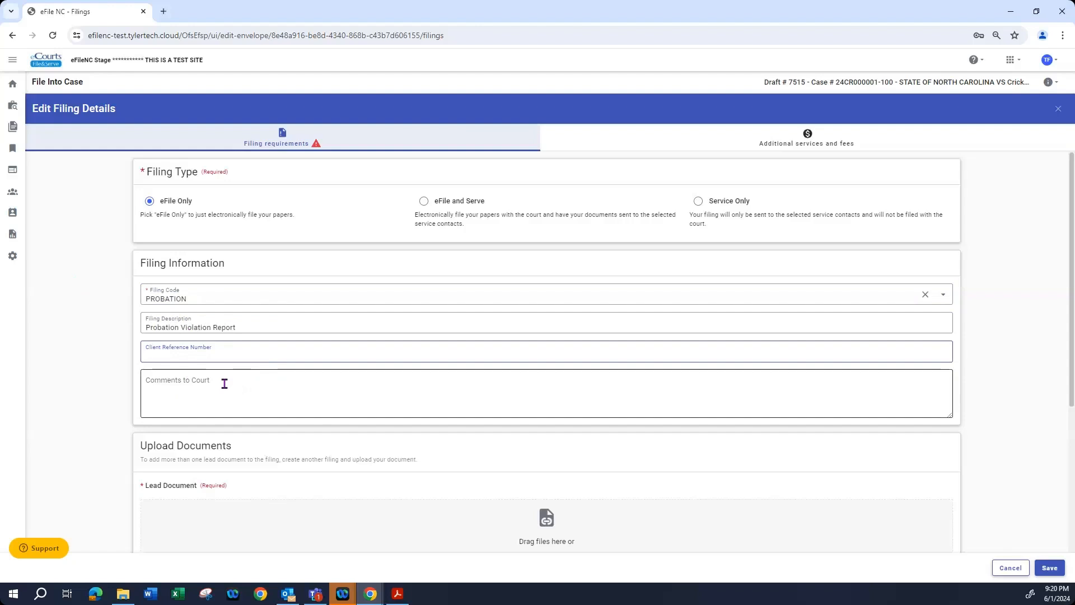
# Upload Probation Violation Report.pdf.pdf as the lead document and run automatic redaction on it.
pyautogui.scroll(-2, 224, 383)
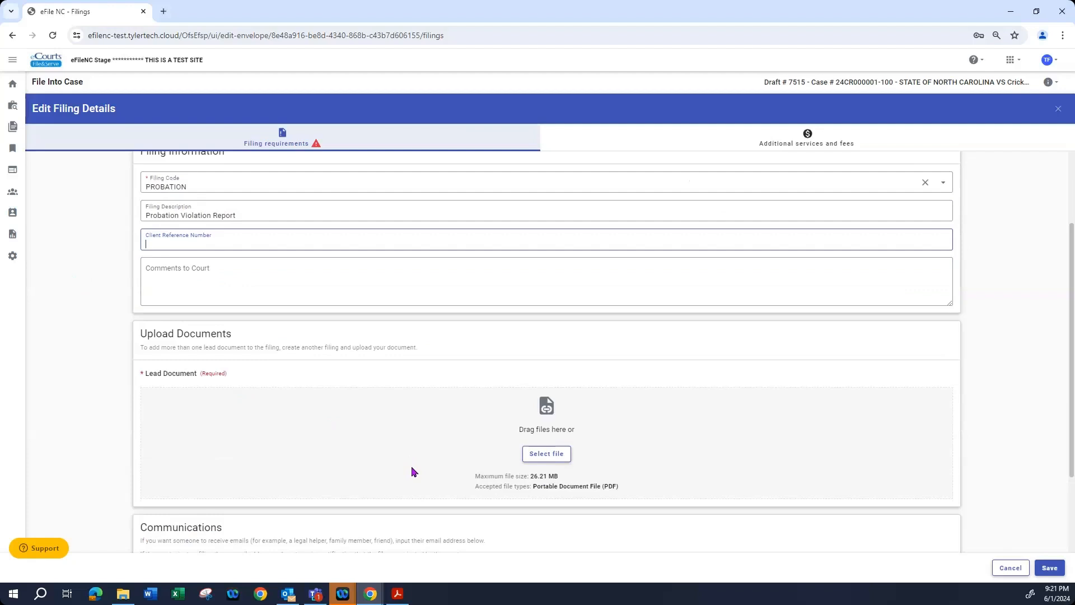
pyautogui.click(546, 458)
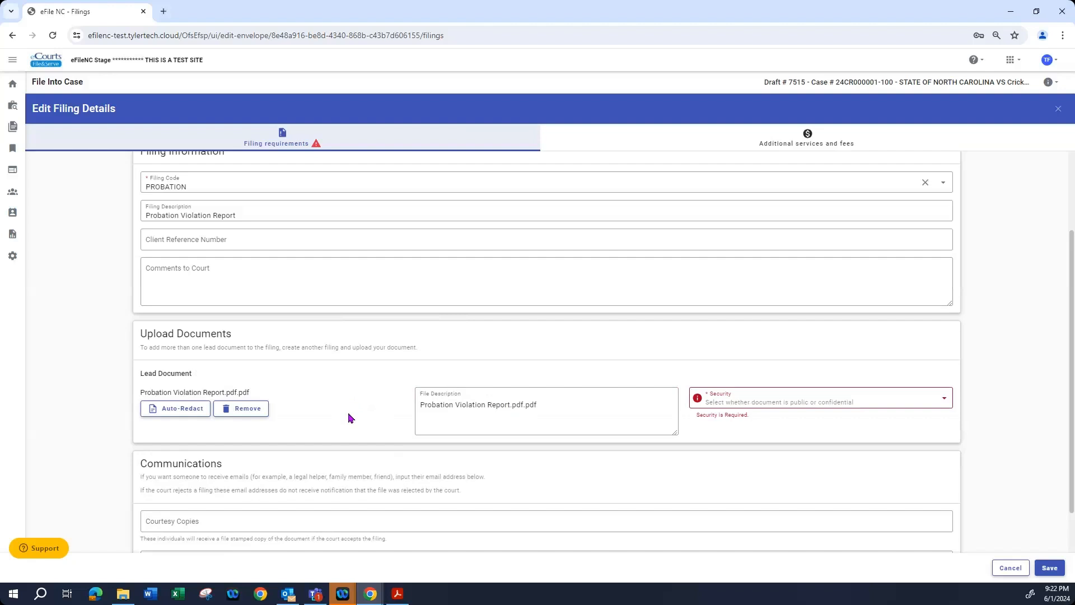
pyautogui.click(187, 415)
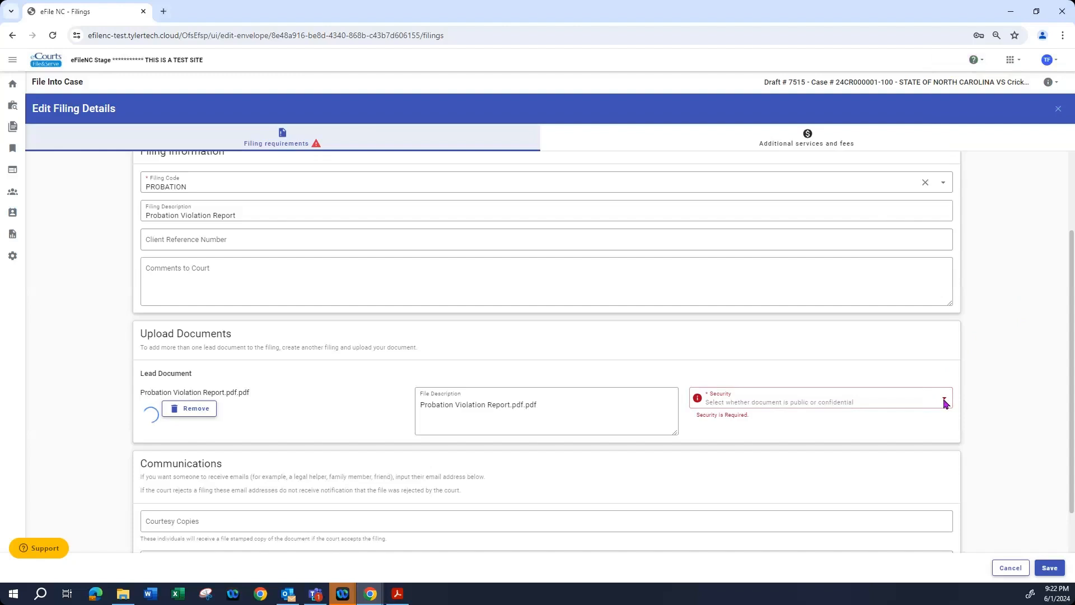
# Review the available security options for the lead document and set its security to Public.
pyautogui.click(944, 403)
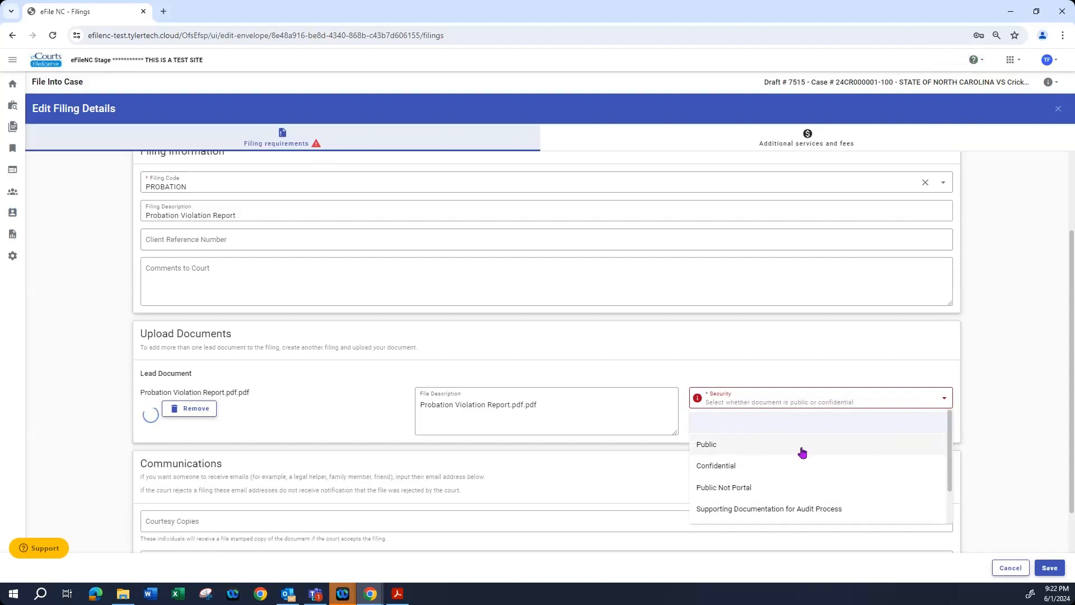
pyautogui.scroll(-1, 817, 452)
pyautogui.scroll(2, 818, 451)
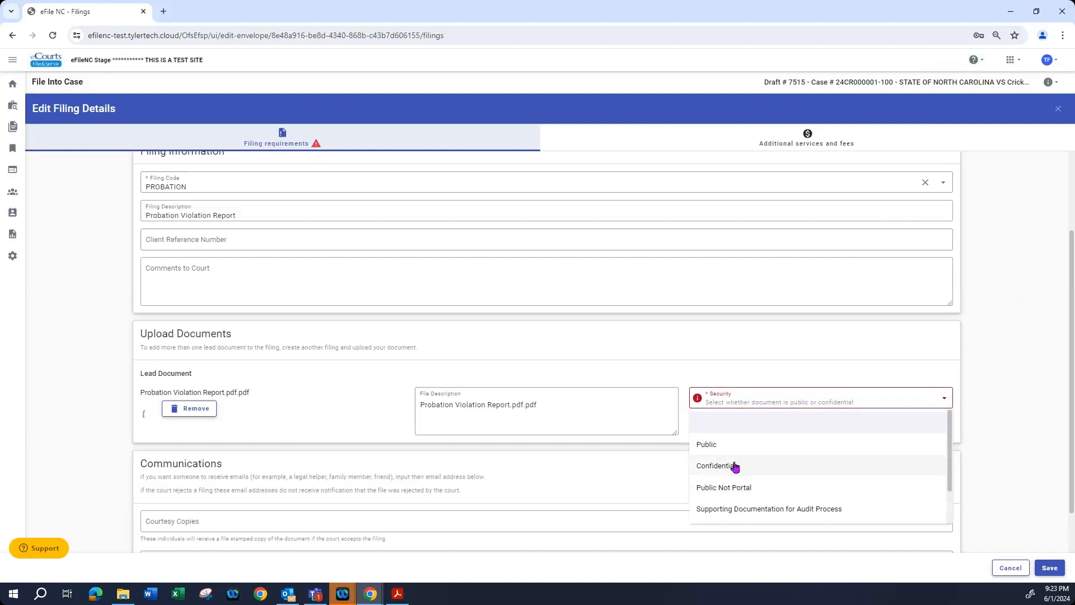
pyautogui.scroll(-1, 735, 467)
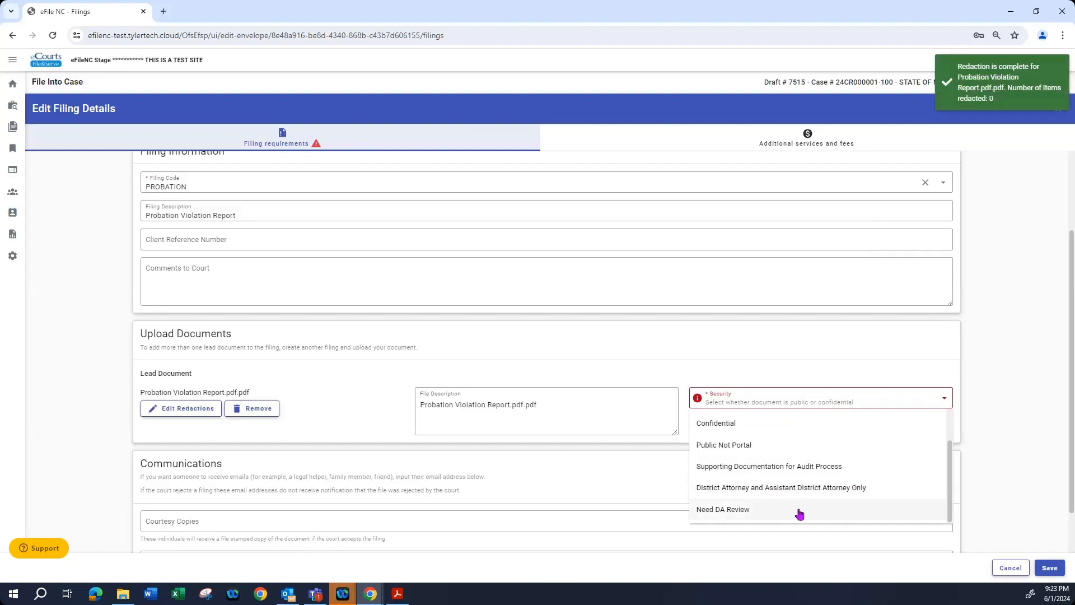
pyautogui.scroll(2, 799, 513)
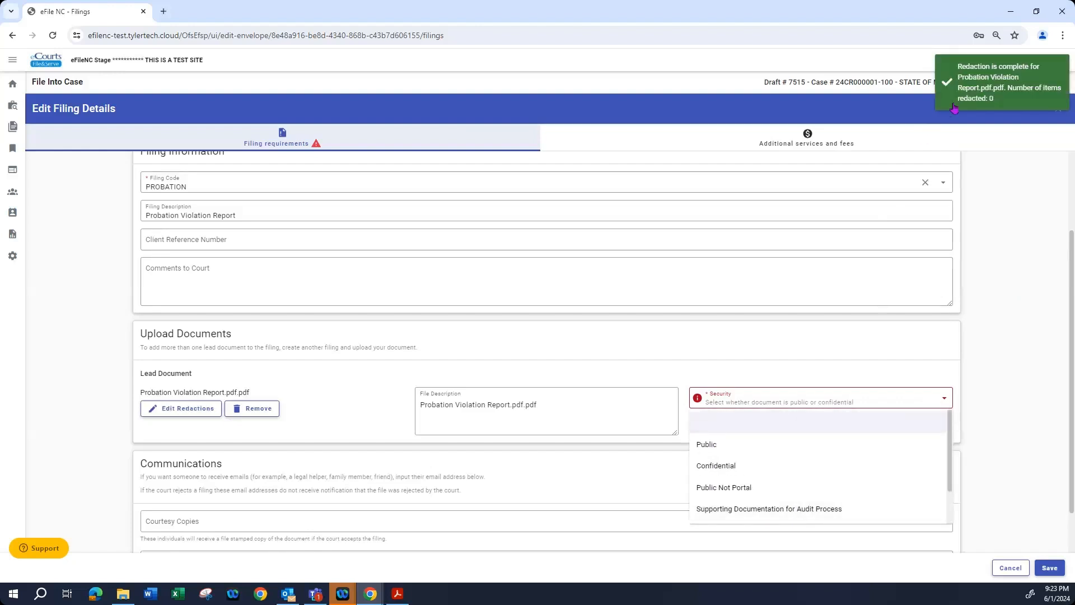
pyautogui.click(726, 450)
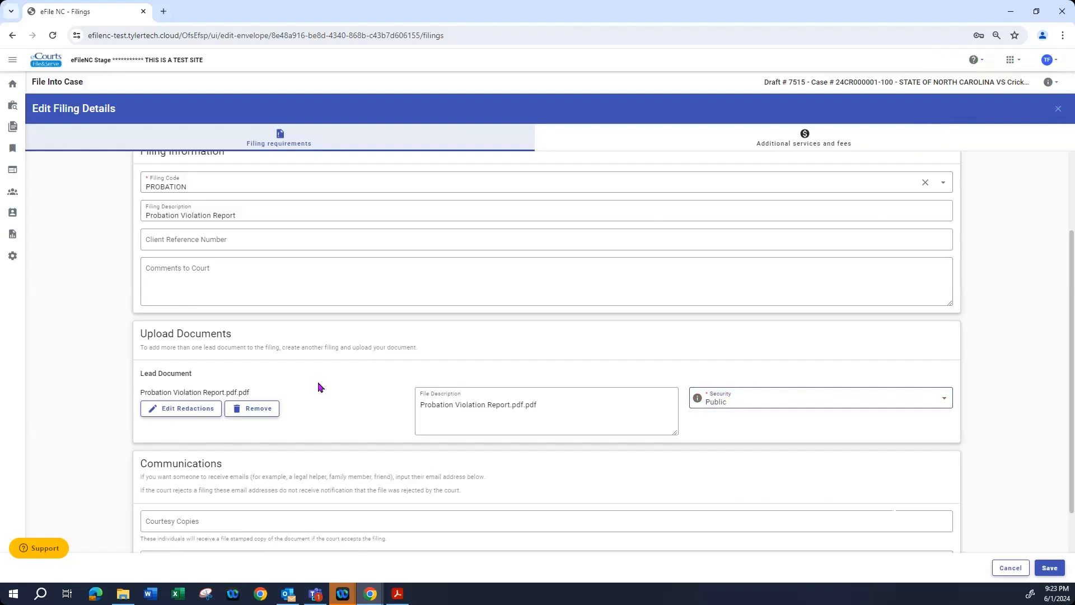
# Edit the lead document's redactions, redact the phrase "Personal Identifiable Information." on page 1, and save and close the redaction viewer.
pyautogui.click(191, 414)
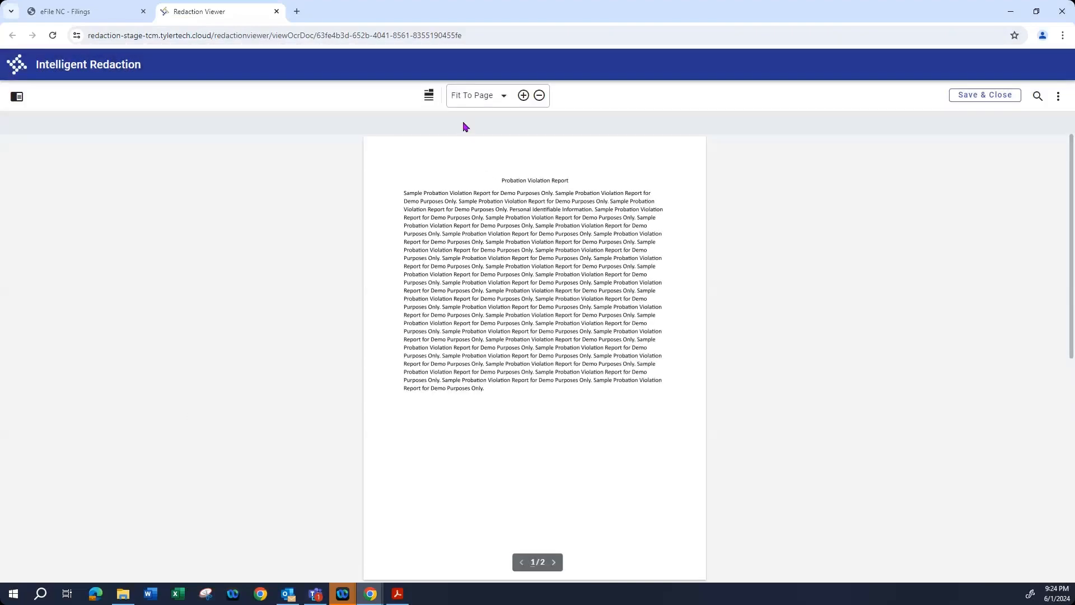
pyautogui.click(523, 96)
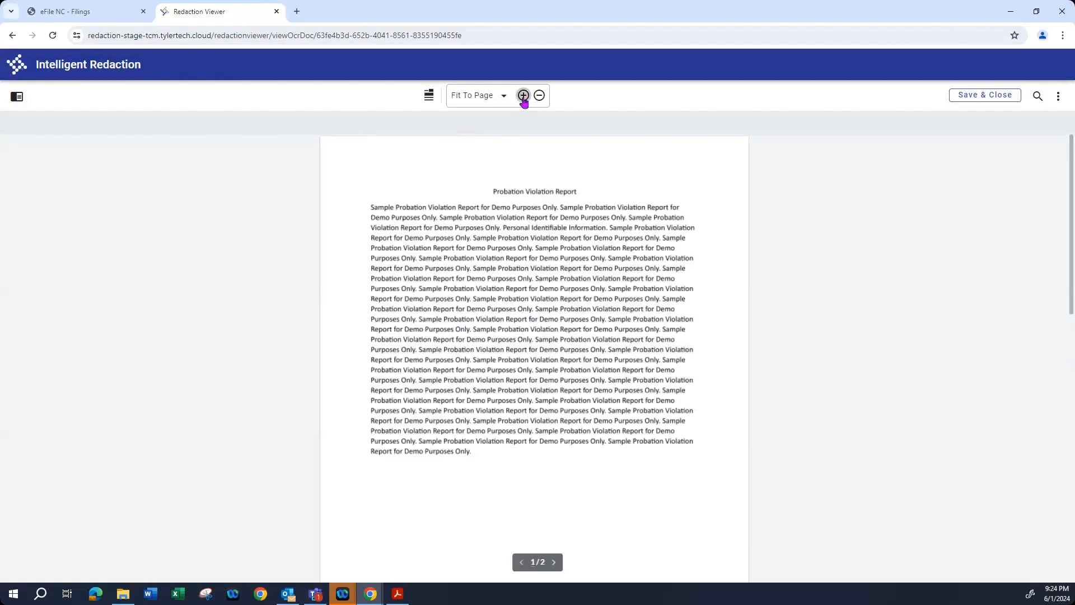
pyautogui.click(523, 96)
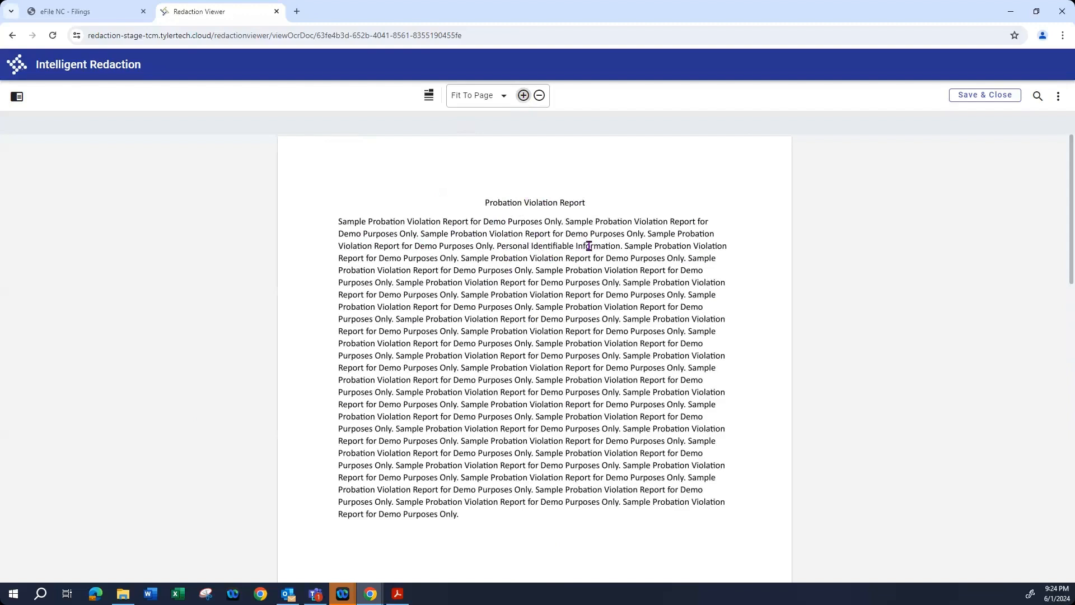
pyautogui.click(429, 97)
pyautogui.moveTo(497, 241); pyautogui.dragTo(623, 253)
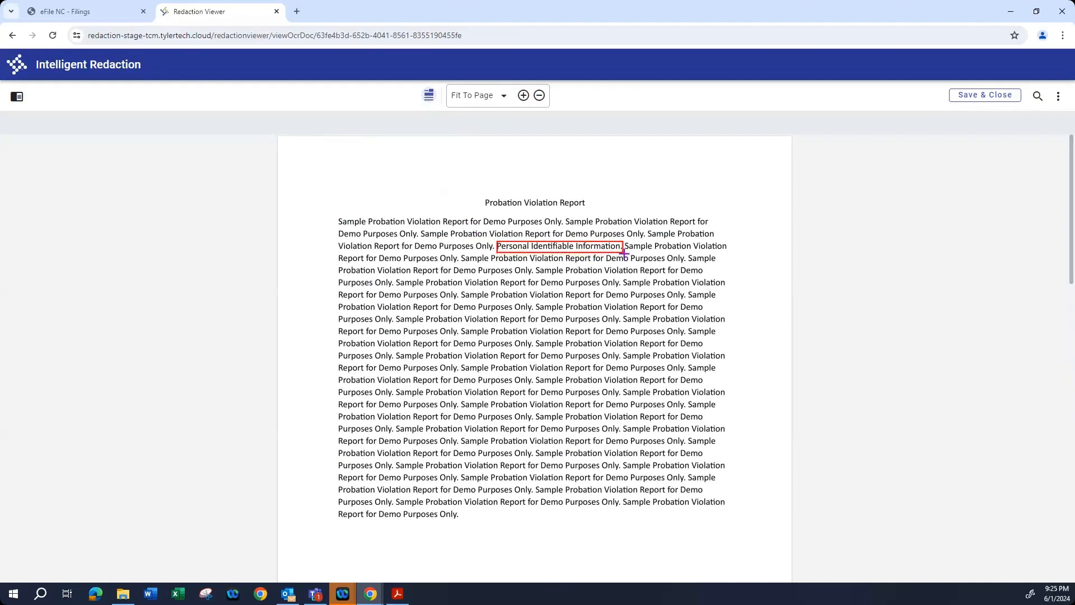
pyautogui.moveTo(624, 254); pyautogui.dragTo(625, 254)
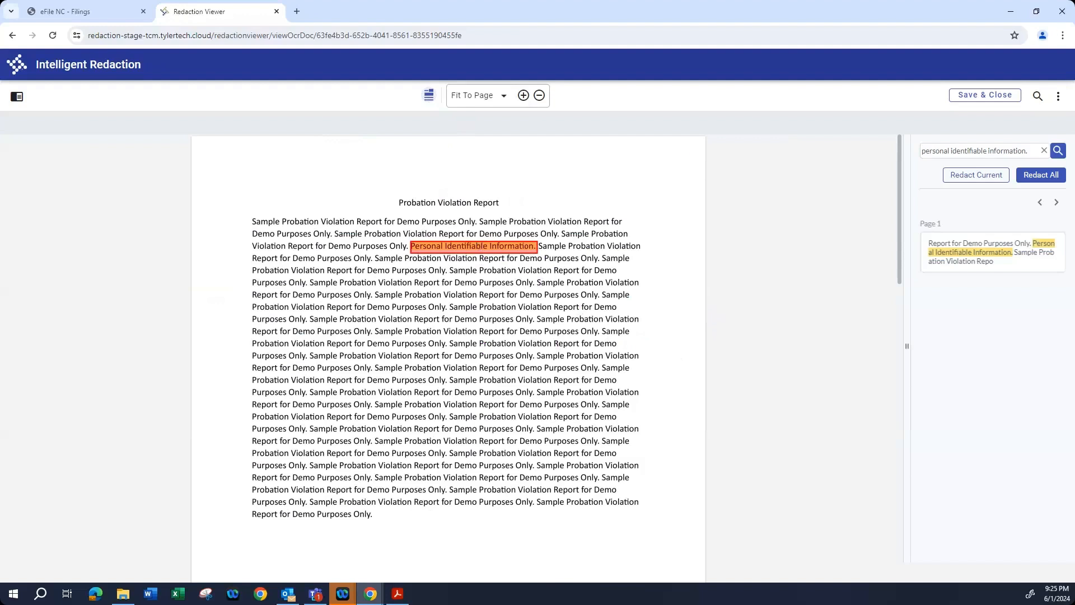
pyautogui.click(967, 97)
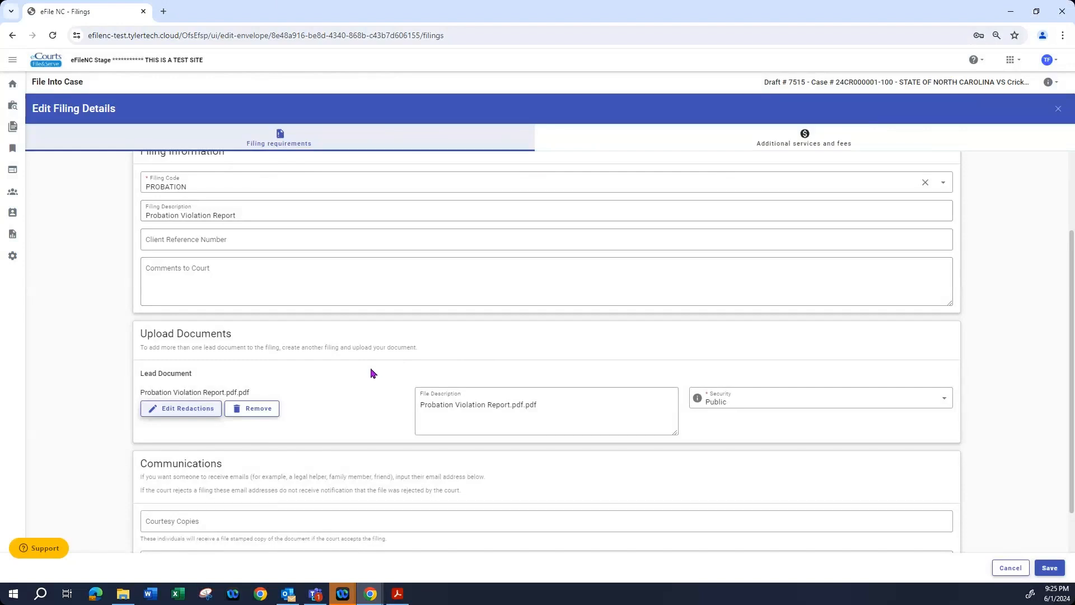
# Review the completed filing details, leave the courtesy and preliminary copies blank, and save the filing.
pyautogui.scroll(-1, 373, 372)
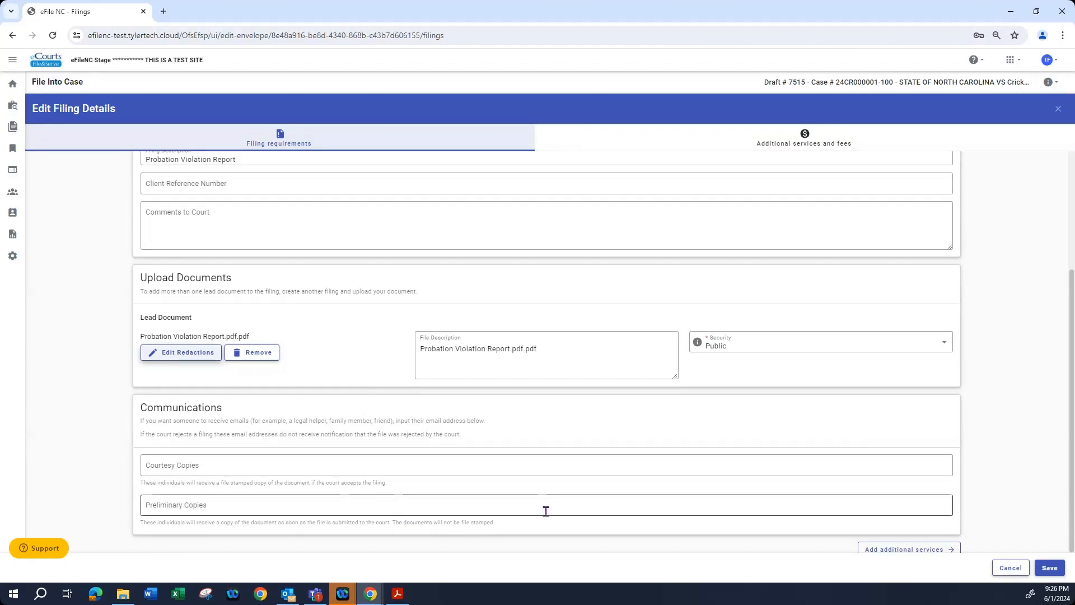
pyautogui.scroll(-1, 572, 517)
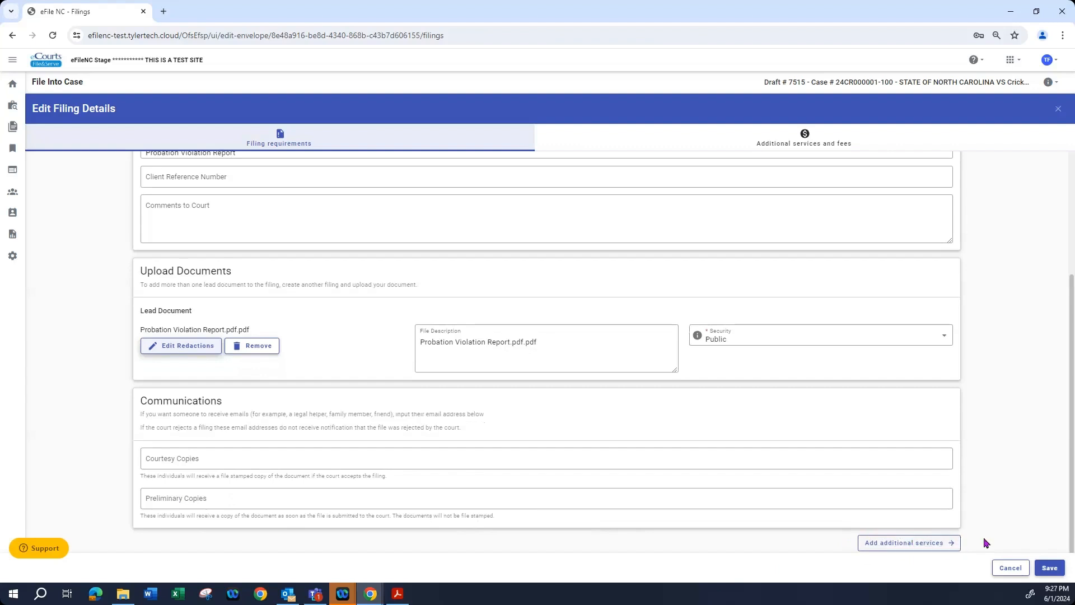
pyautogui.scroll(3, 810, 355)
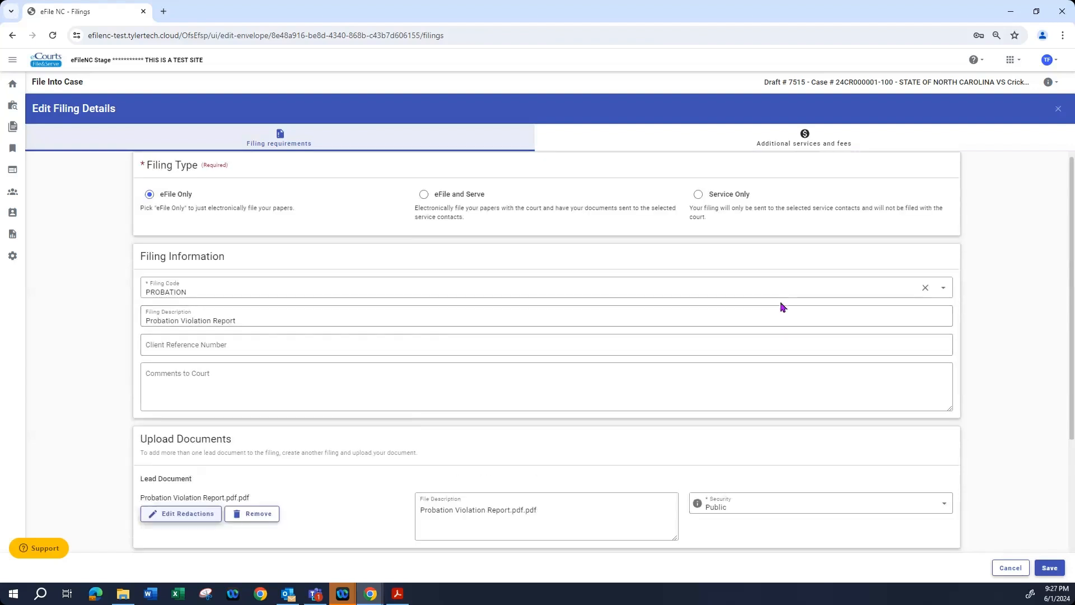
pyautogui.scroll(-3, 787, 344)
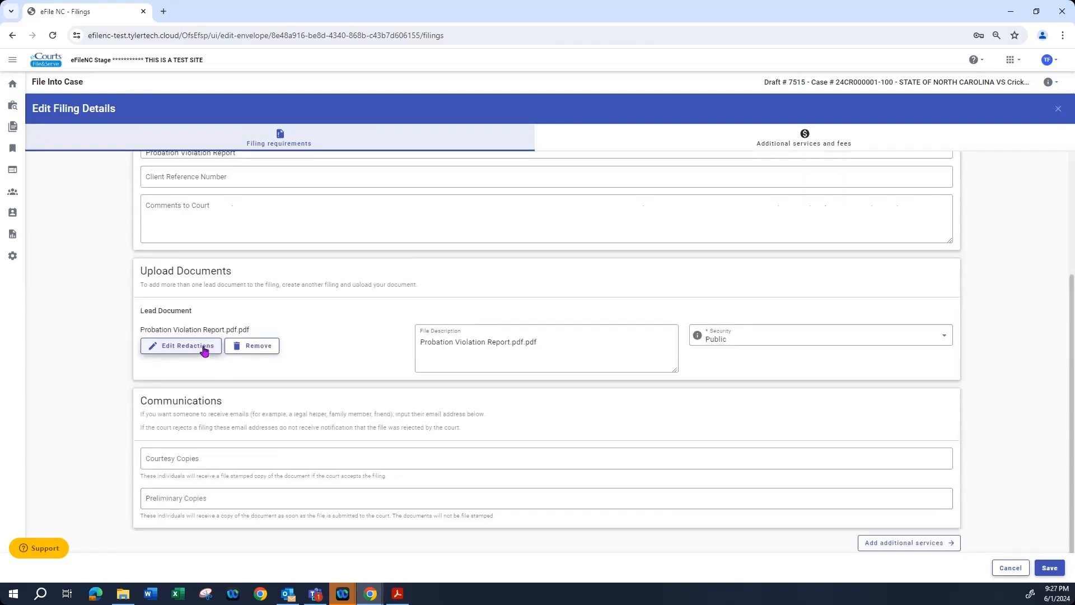
pyautogui.click(1051, 569)
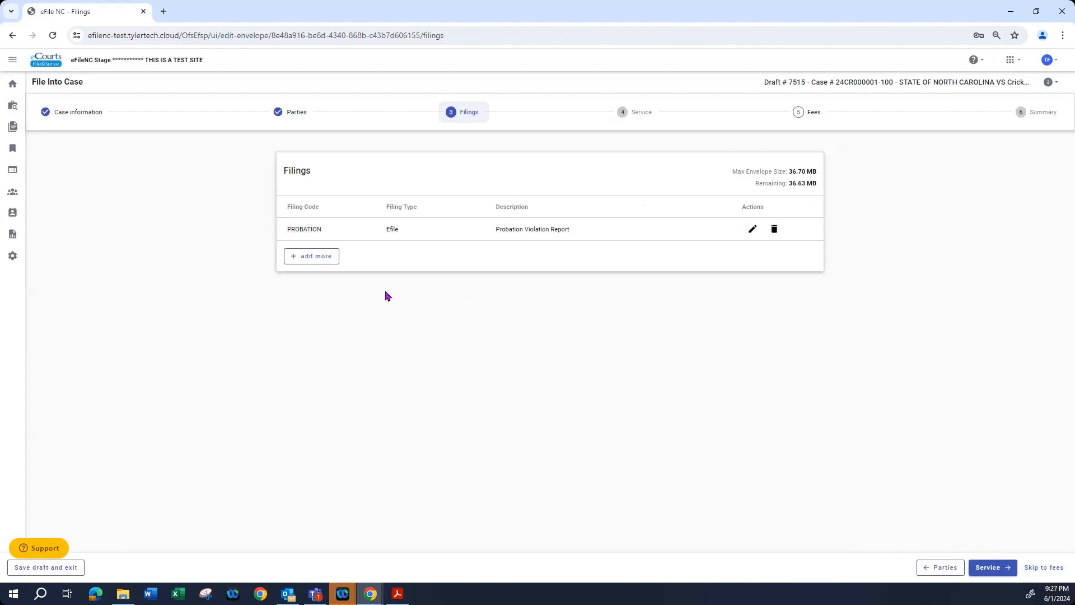
# Add another filing to the envelope with the filing type eFile and Serve and the filing code Proposed Order.
pyautogui.click(294, 261)
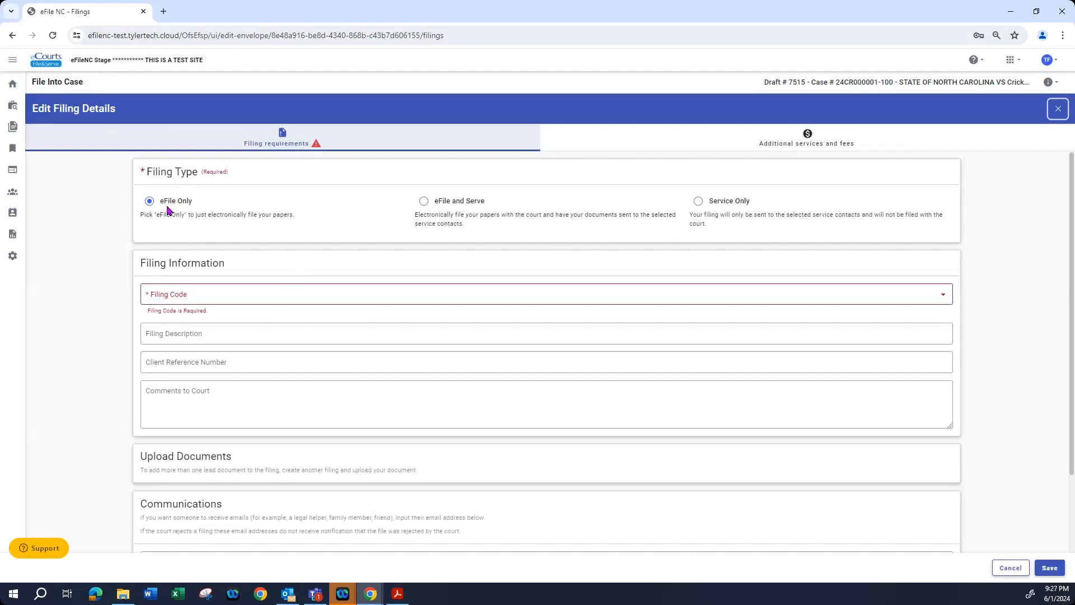
pyautogui.click(424, 201)
pyautogui.click(205, 297)
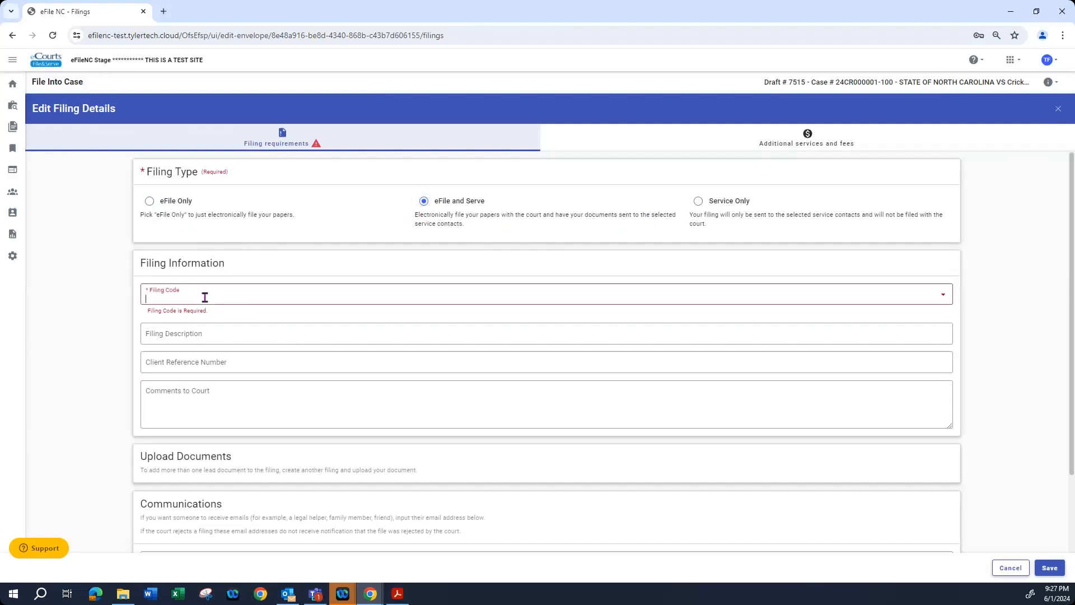
pyautogui.write('pro')
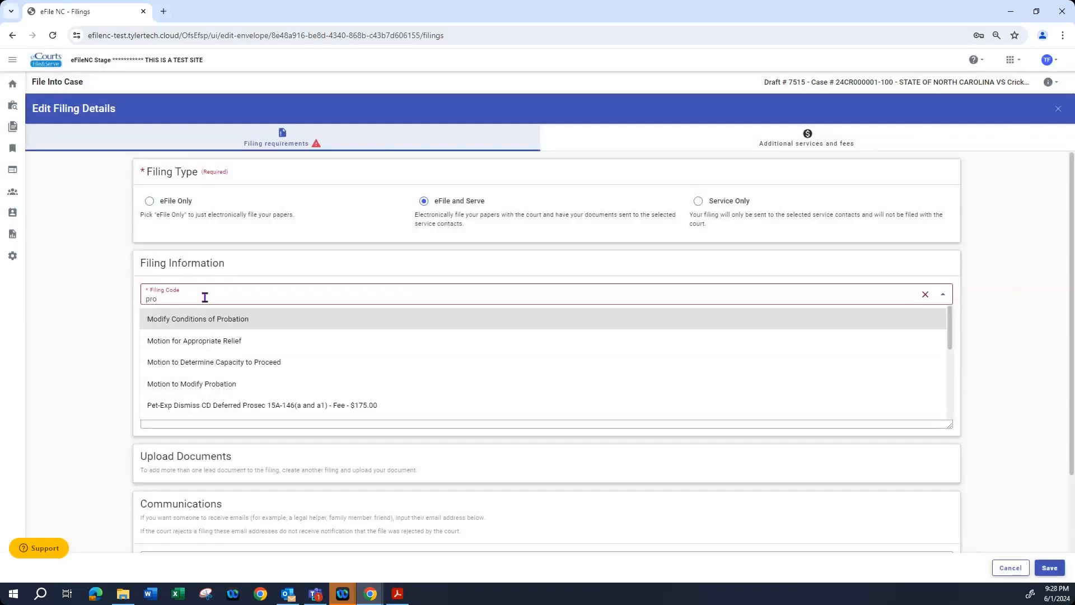
pyautogui.write('pos')
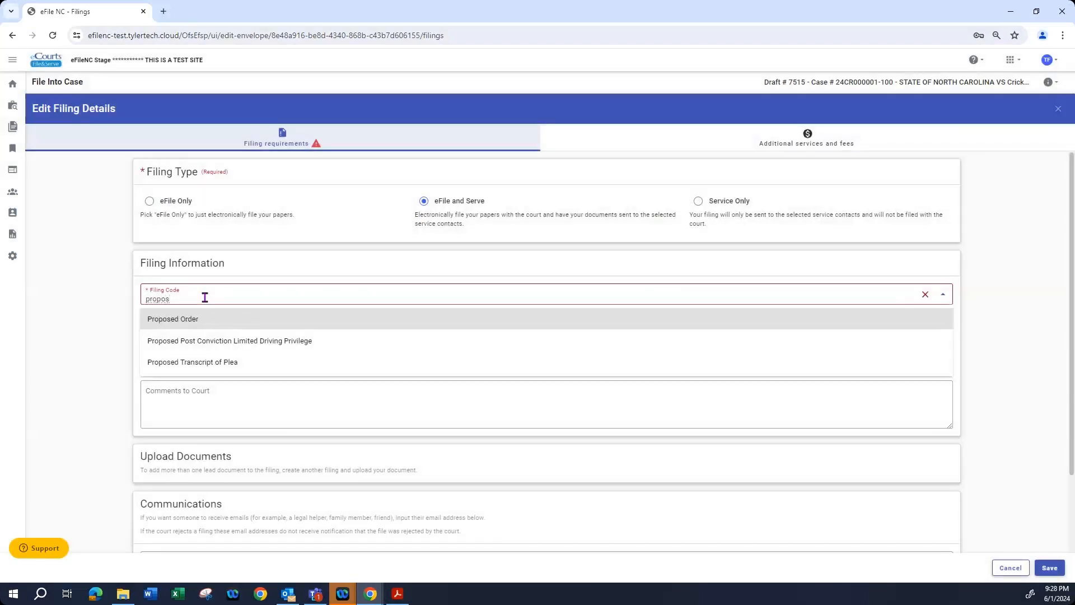
pyautogui.click(197, 318)
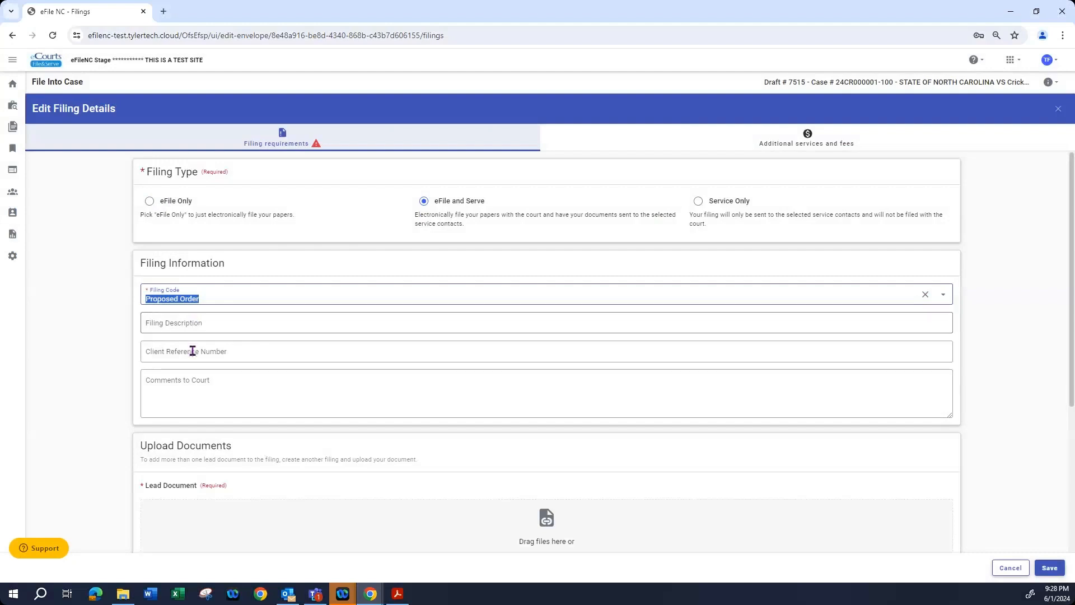
# Enter "Proposed Modification Order" as the filing description.
pyautogui.click(184, 325)
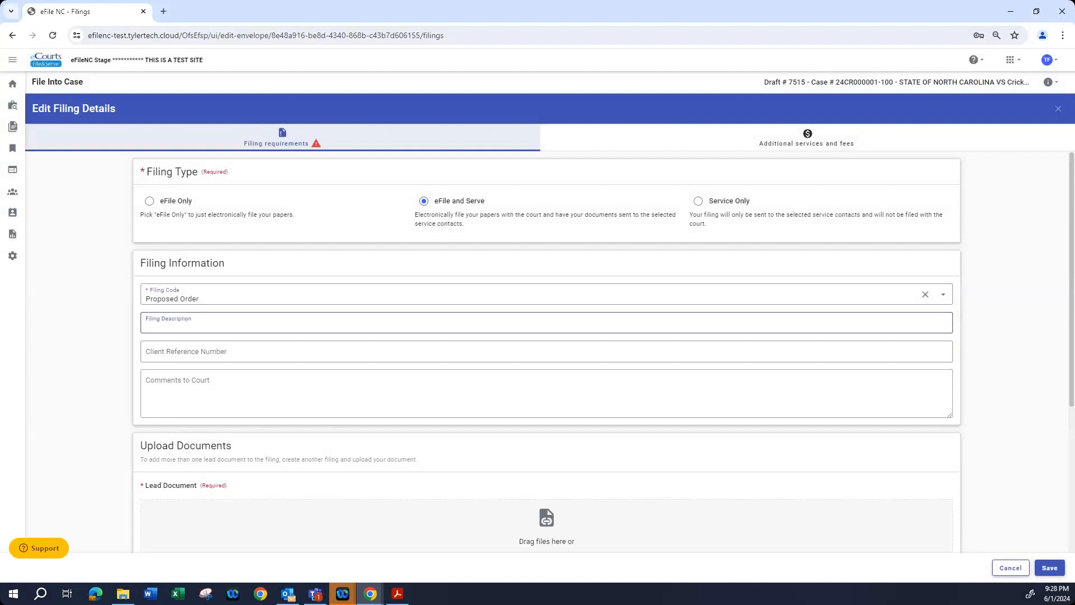
pyautogui.hotkey('alt', 'Tab')
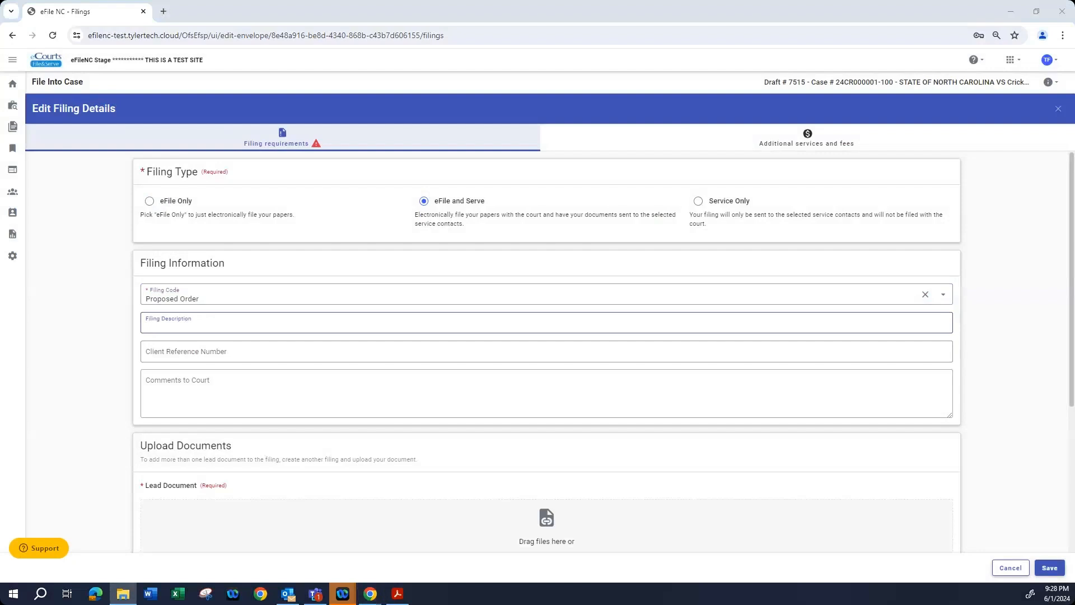
pyautogui.click(231, 333)
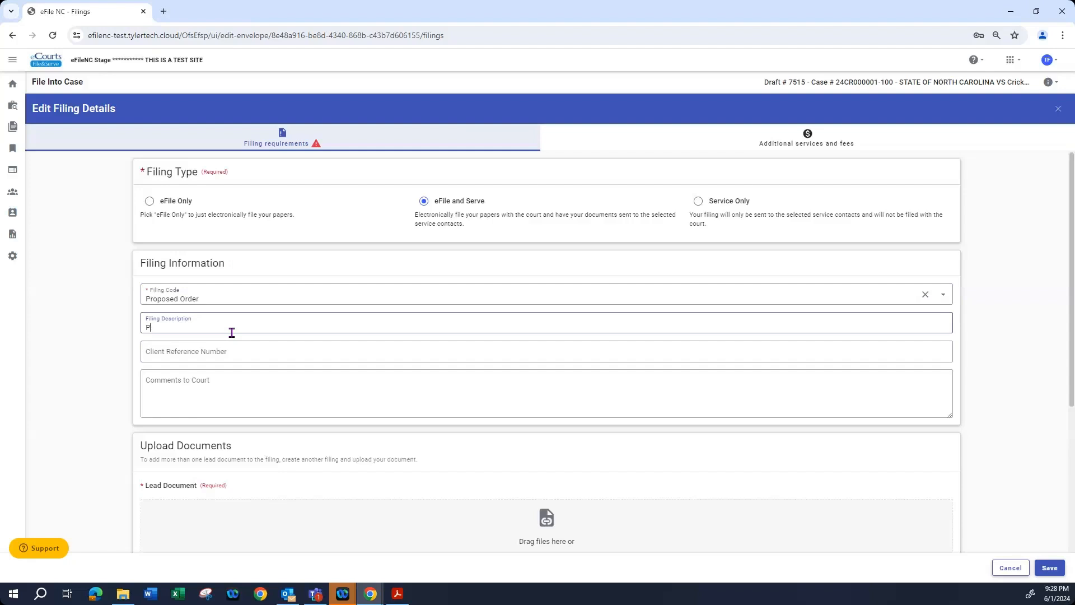
pyautogui.write('Proposed Modif')
pyautogui.write('ication Order')
# Leave the court comments blank, upload Modification Order.pdf as the lead document, and set its security to Public.
pyautogui.scroll(-3, 176, 336)
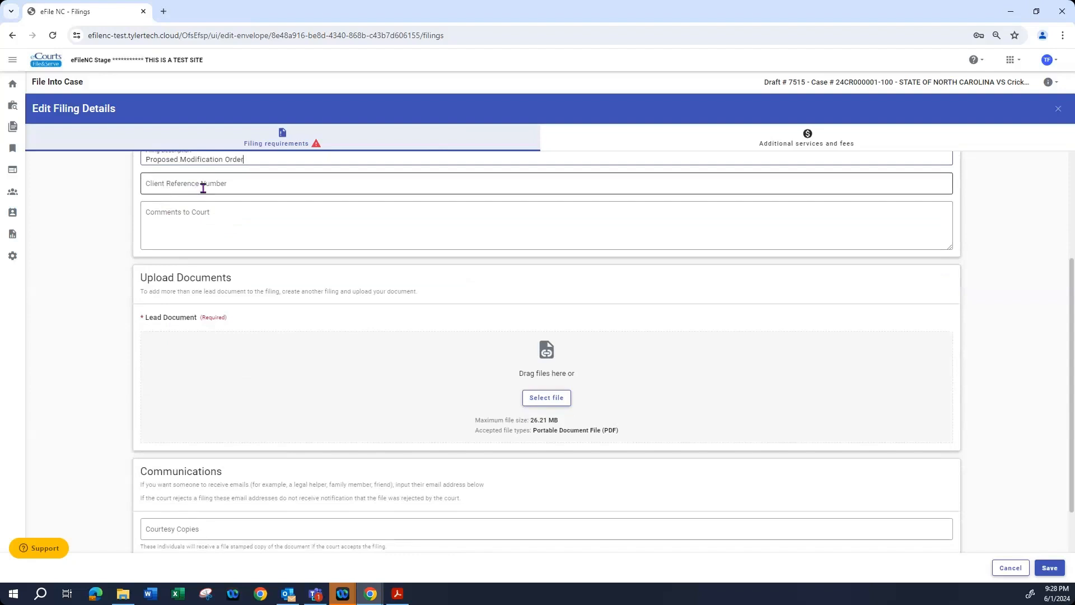
pyautogui.click(193, 217)
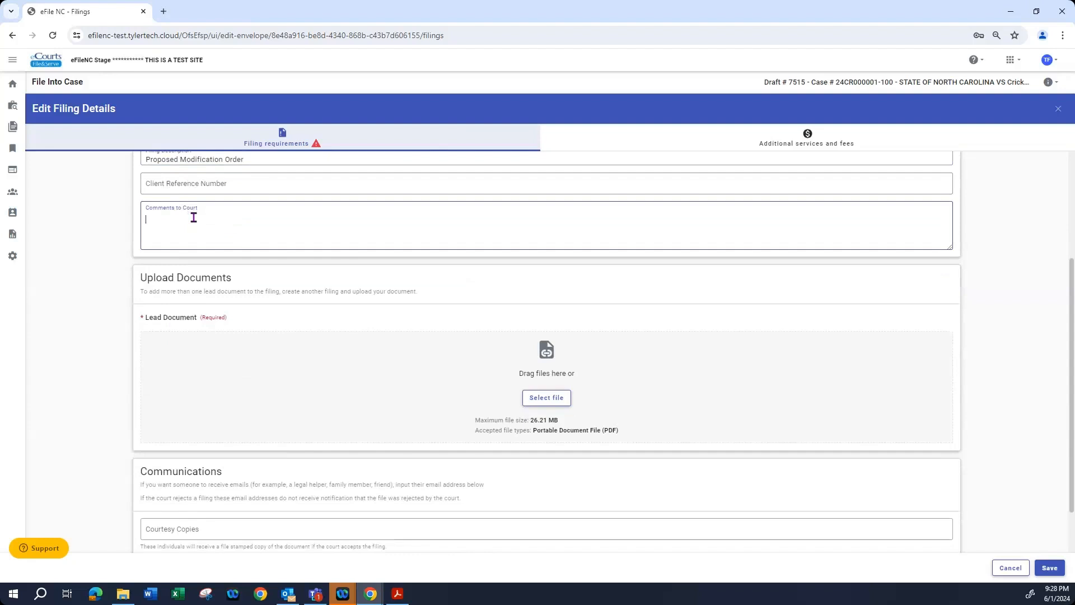
pyautogui.scroll(-1, 562, 432)
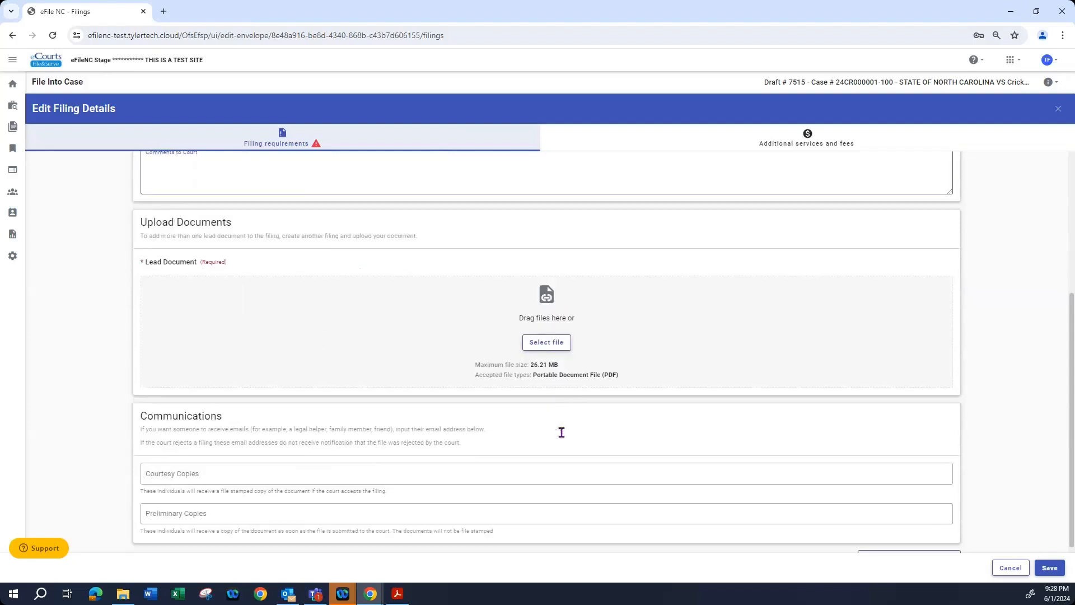
pyautogui.scroll(-1, 562, 432)
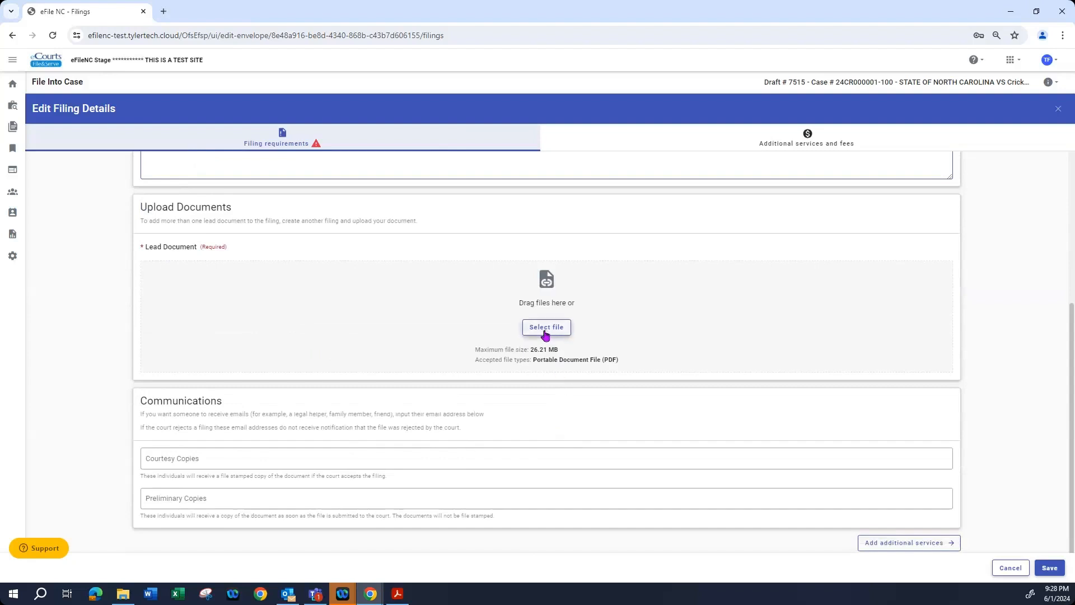
pyautogui.click(546, 327)
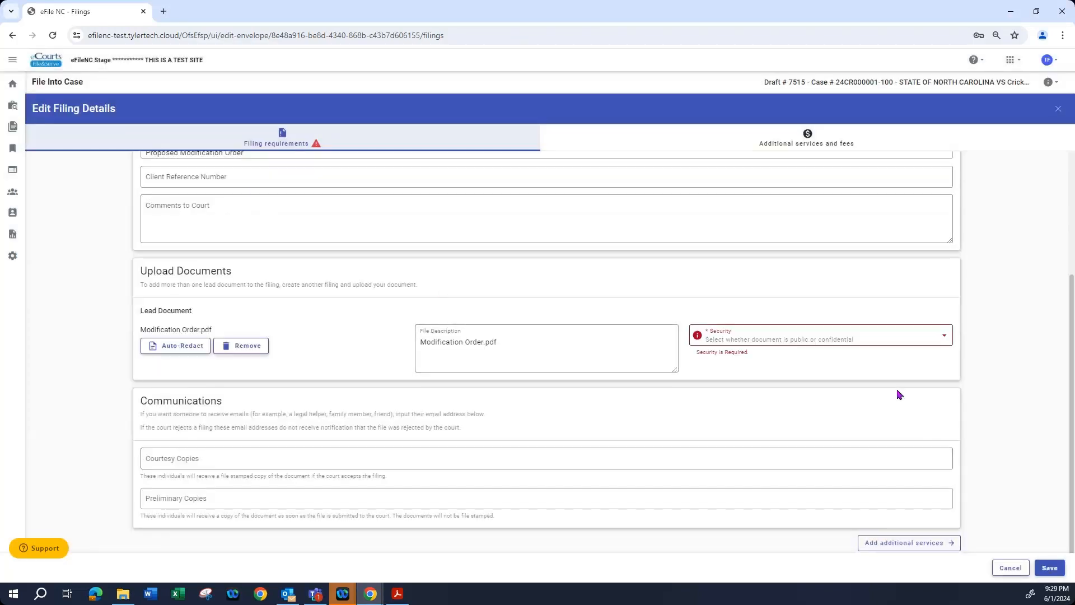
pyautogui.click(945, 338)
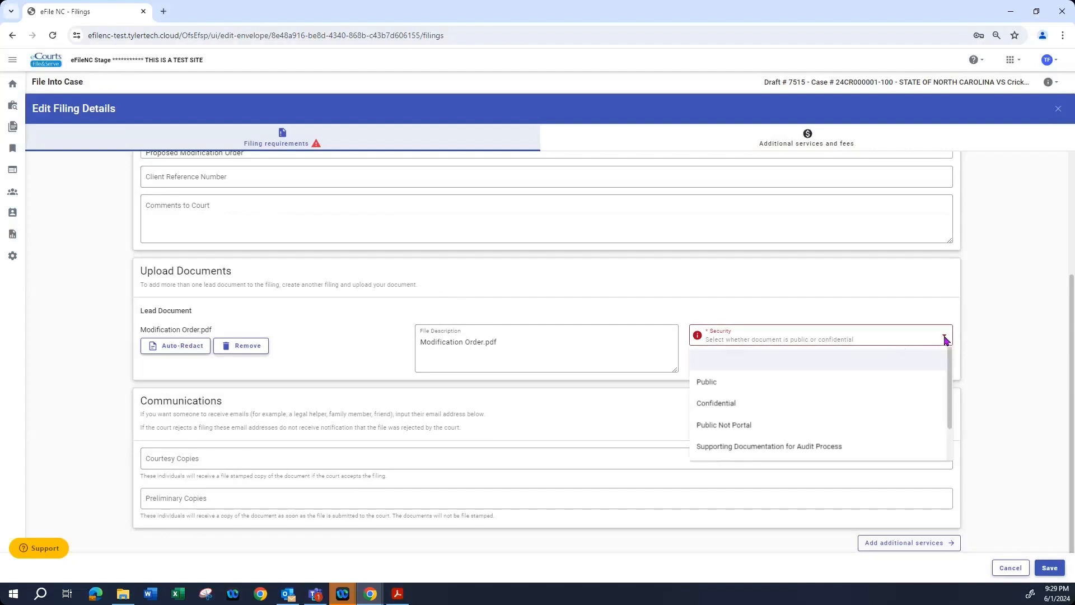
pyautogui.click(704, 386)
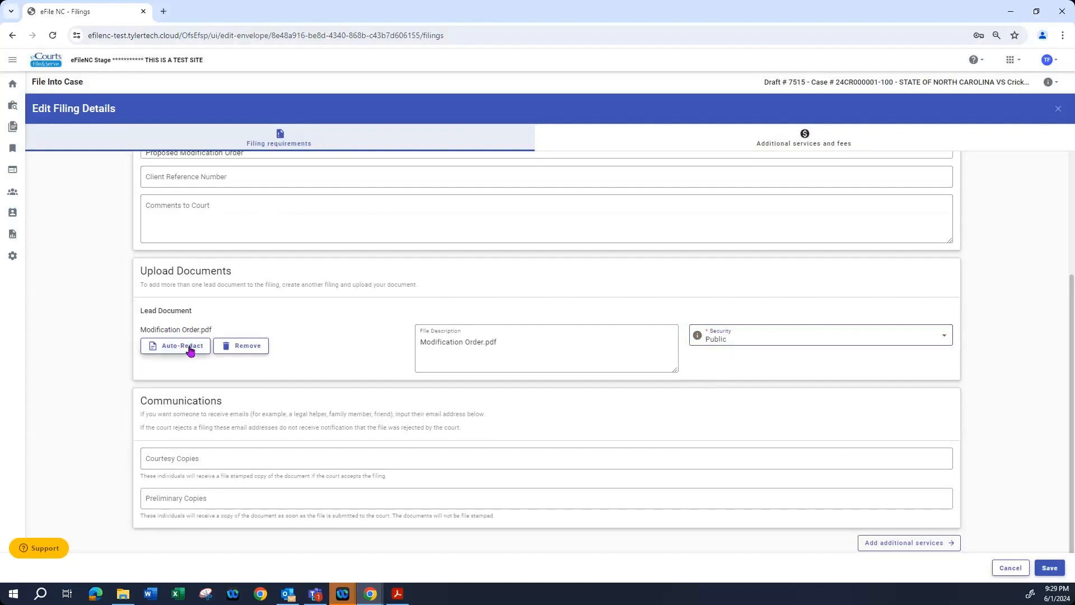
# Review the proposed order's filing type, code, description and lead document, and save the filing.
pyautogui.scroll(2, 224, 348)
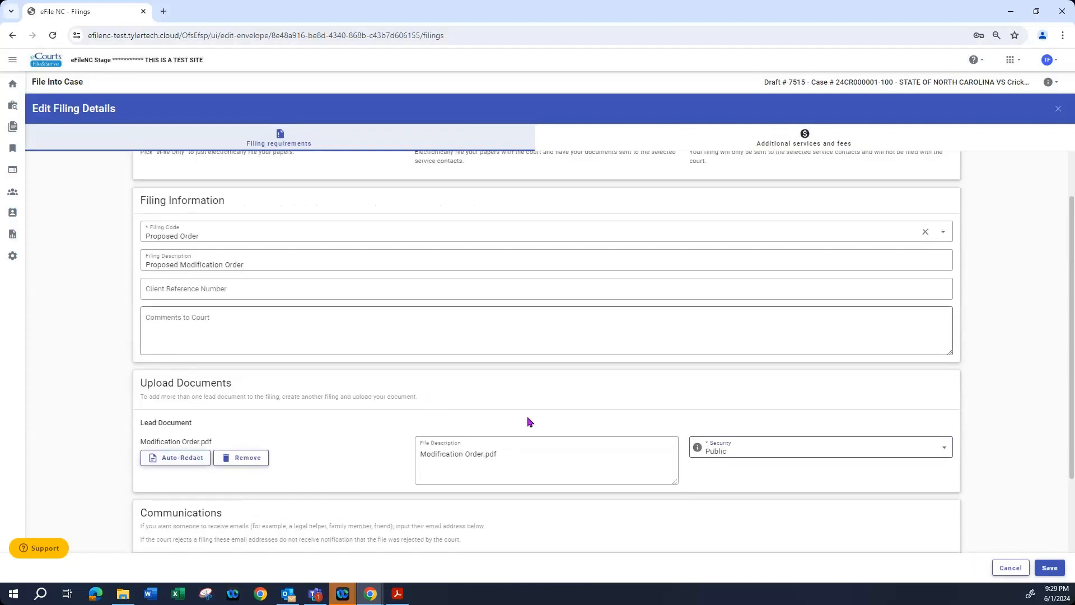
pyautogui.scroll(-2, 829, 476)
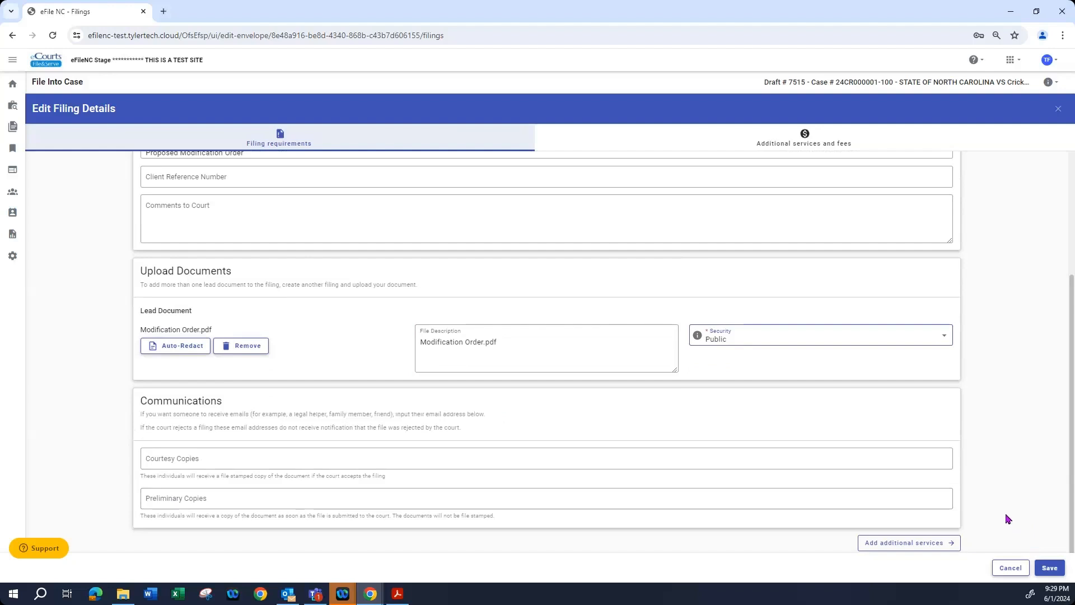
pyautogui.scroll(1, 1007, 514)
pyautogui.scroll(1, 1007, 514)
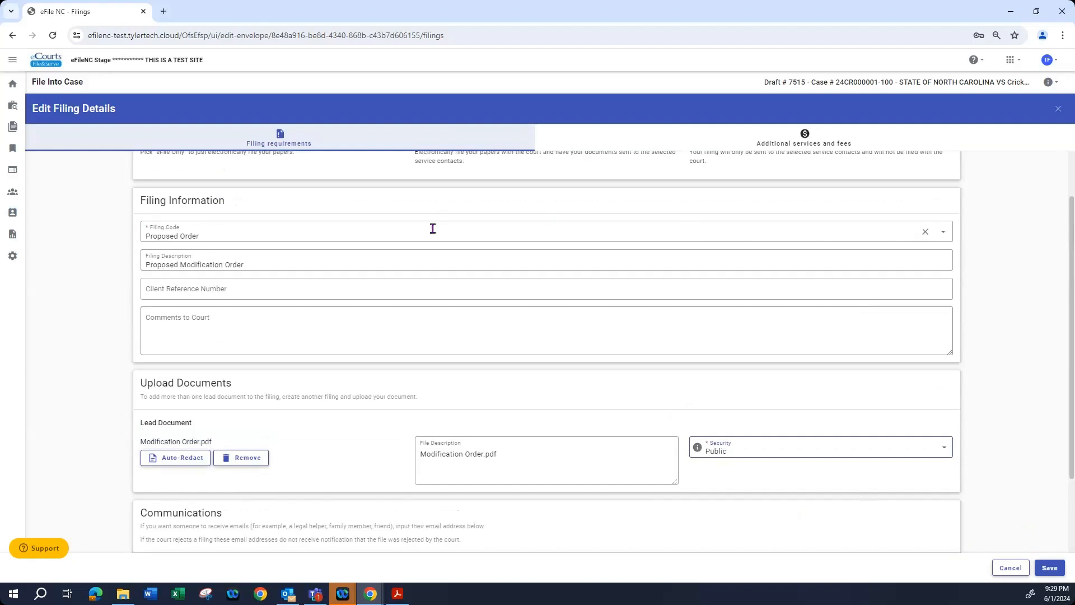
pyautogui.scroll(1, 439, 237)
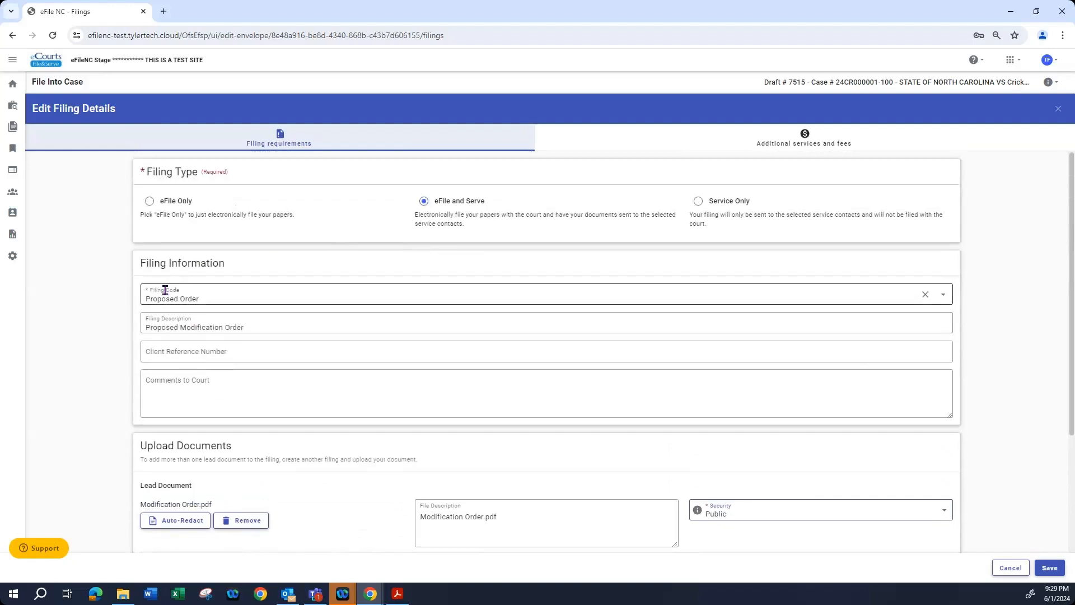
pyautogui.scroll(-3, 844, 454)
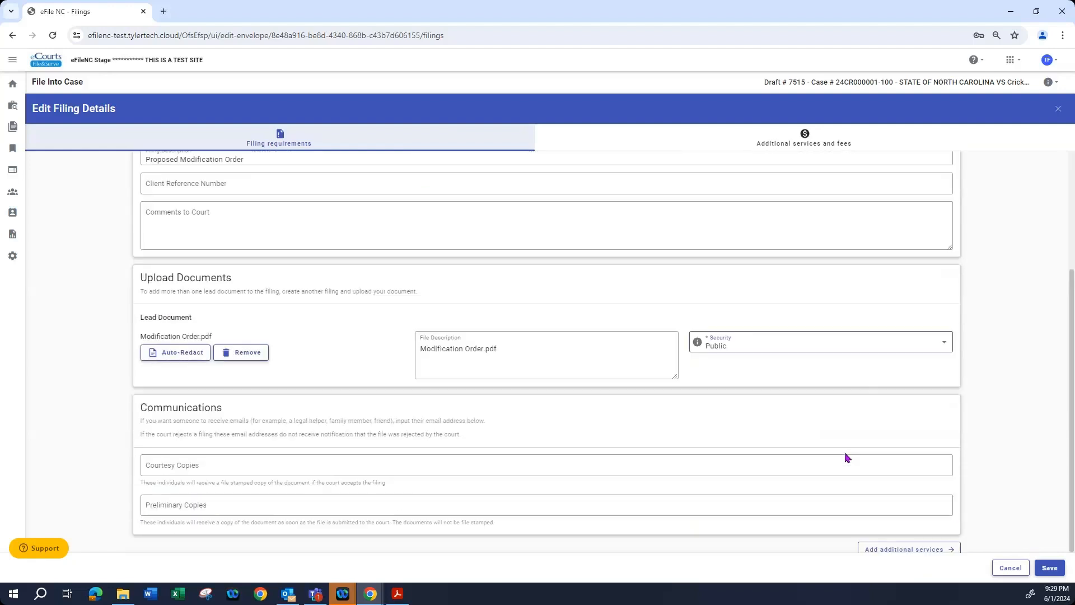
pyautogui.click(1051, 568)
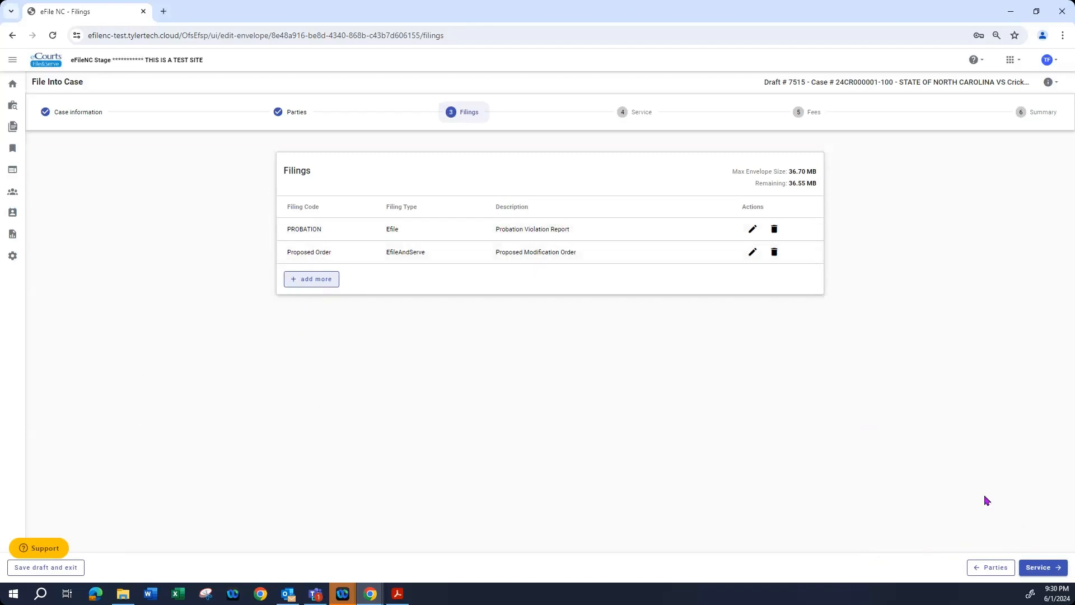
# Proceed to the service stage and start a new service contact associated with "Other: No Party Association".
pyautogui.click(1032, 568)
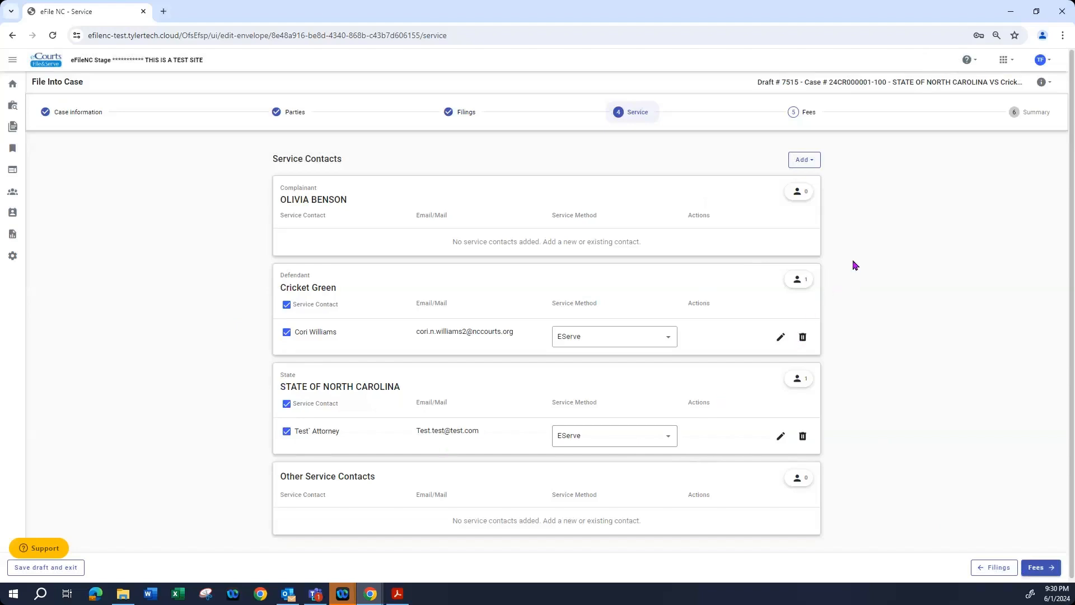
pyautogui.click(812, 161)
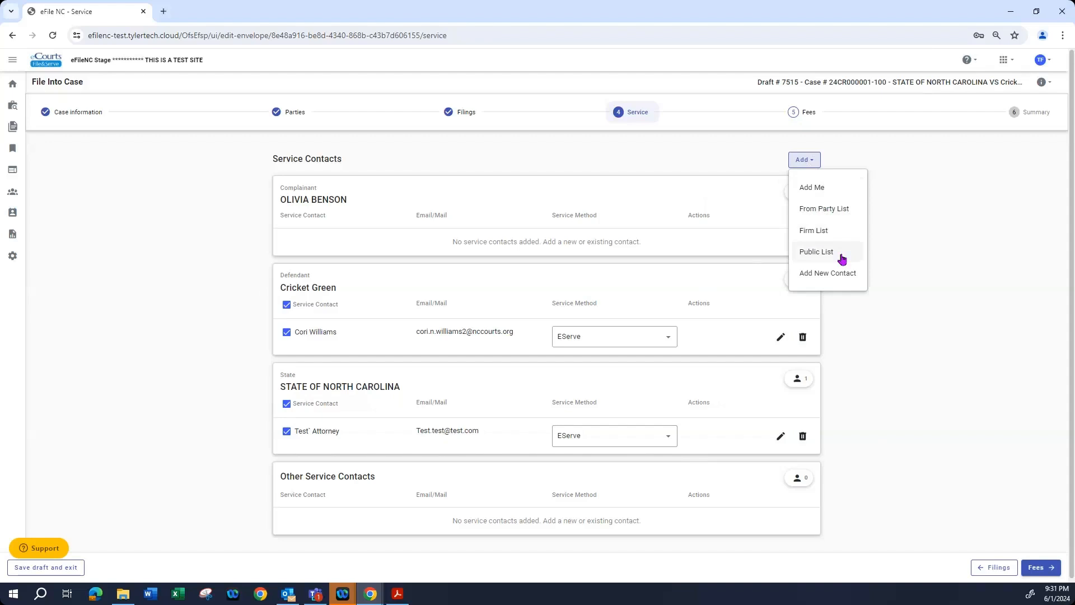
pyautogui.click(822, 276)
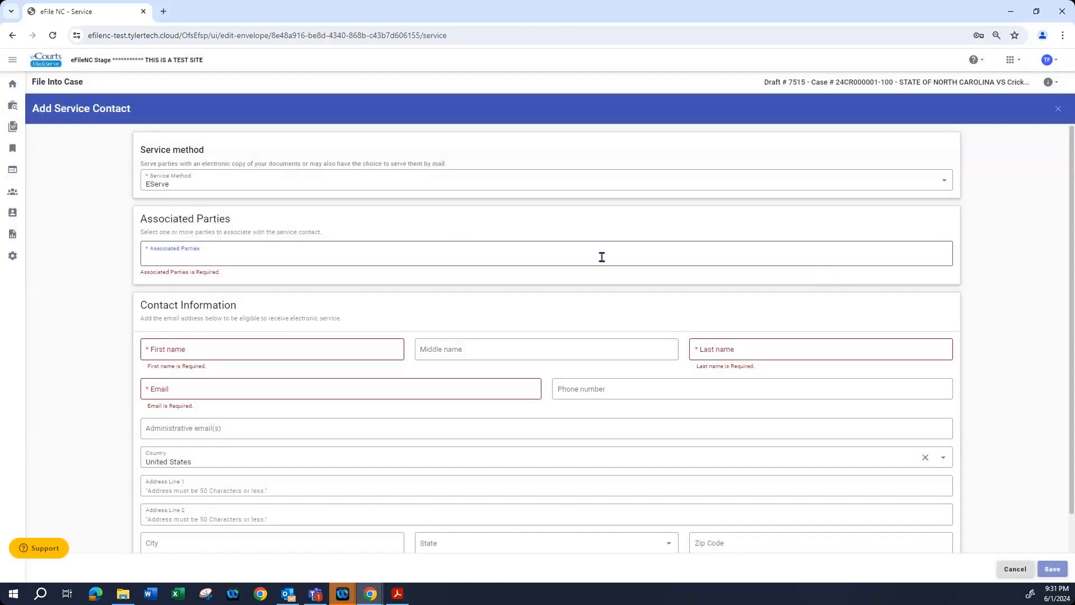
pyautogui.click(240, 256)
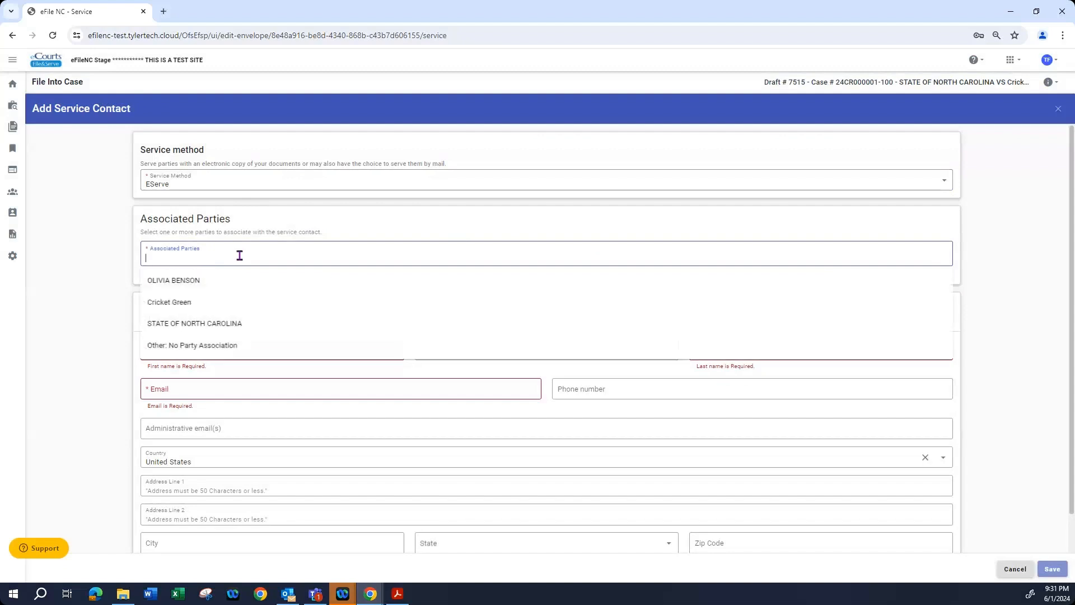
pyautogui.click(211, 353)
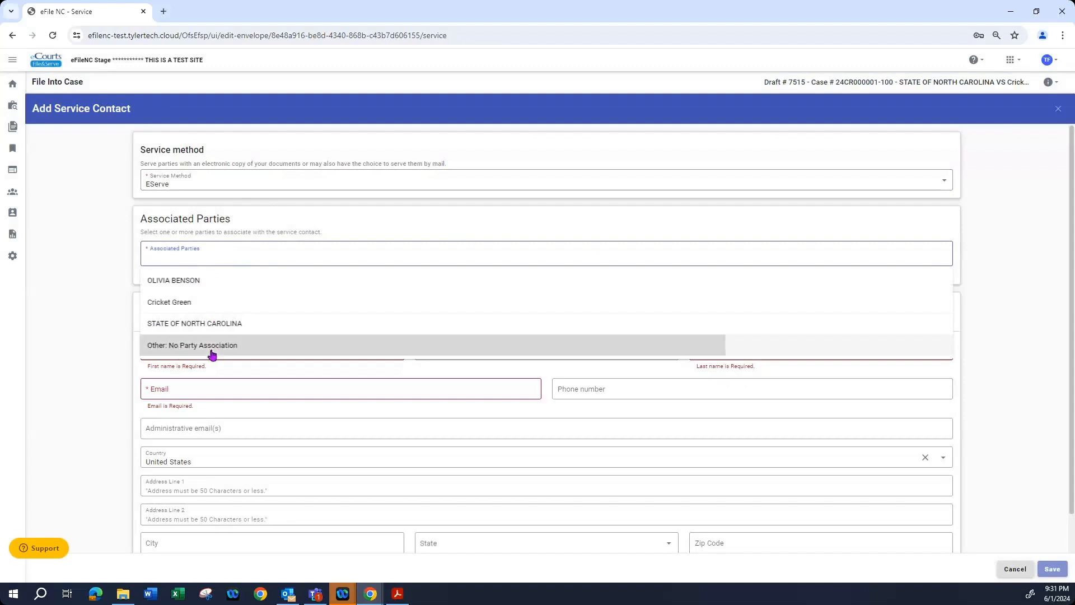
pyautogui.click(597, 122)
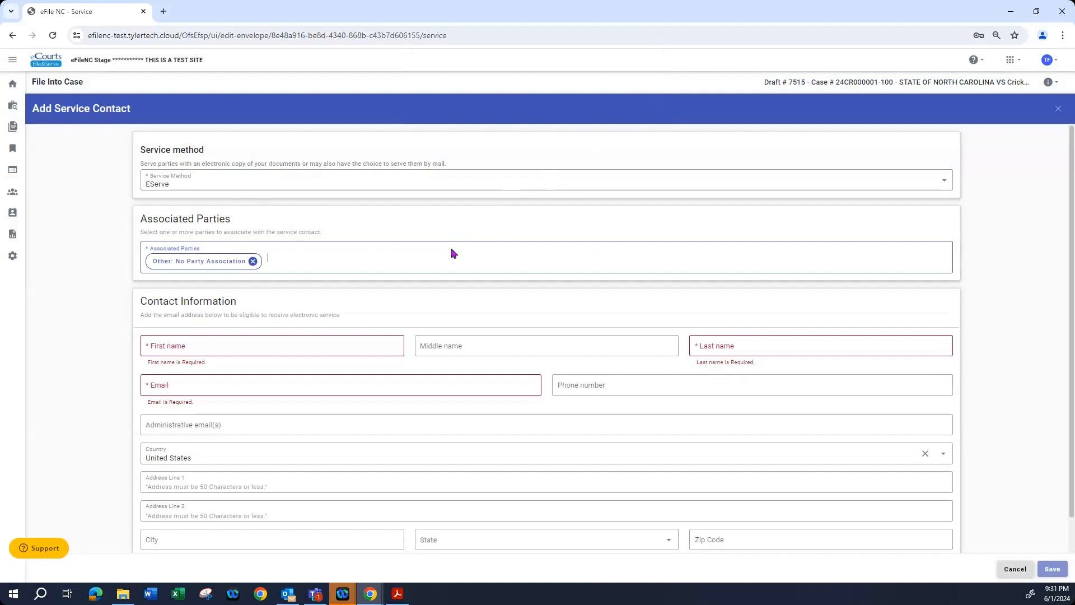
# Fill in the new service contact's first name, last name and e-mail, and save the contact.
pyautogui.click(327, 351)
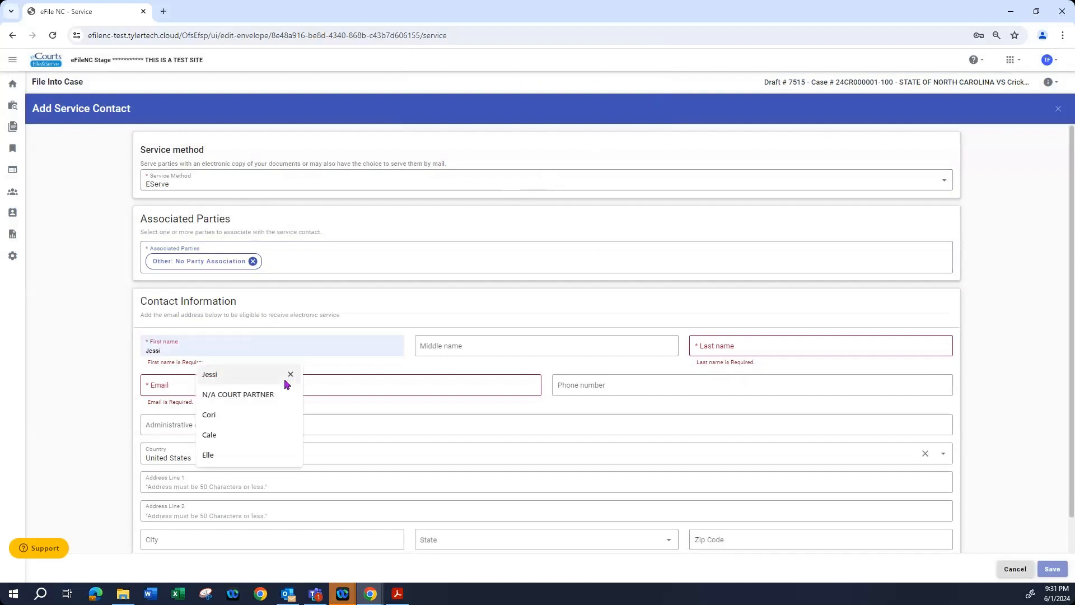
pyautogui.click(252, 454)
pyautogui.click(708, 352)
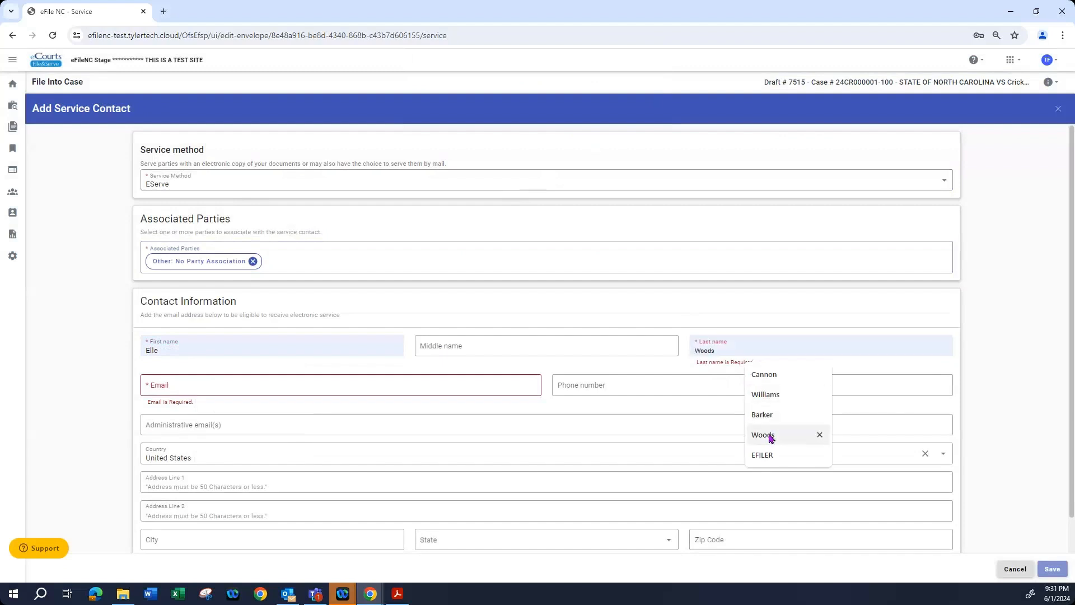
pyautogui.click(768, 434)
pyautogui.click(297, 373)
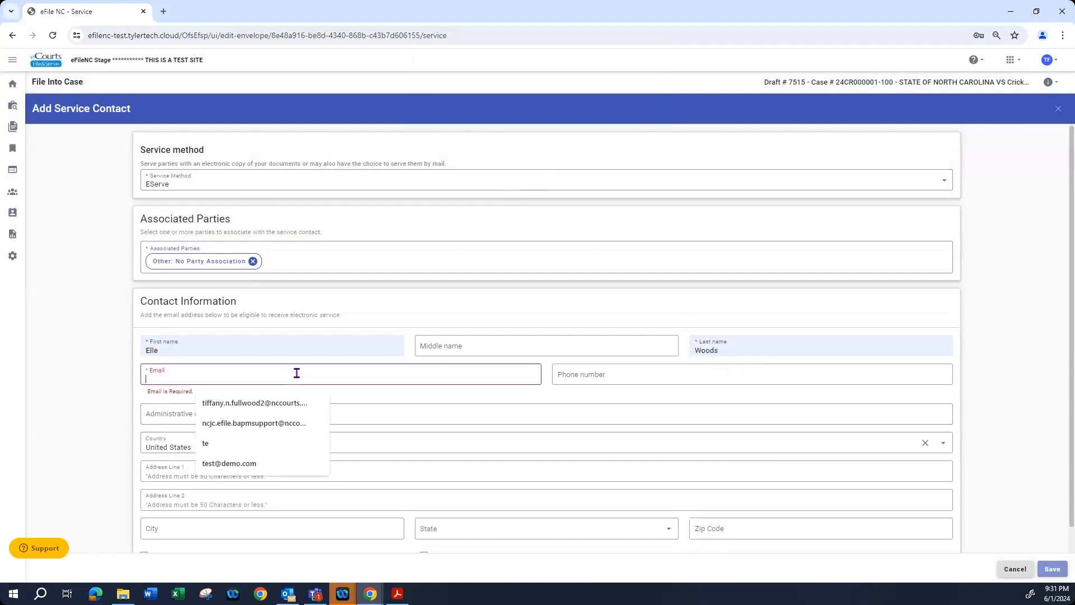
pyautogui.click(277, 462)
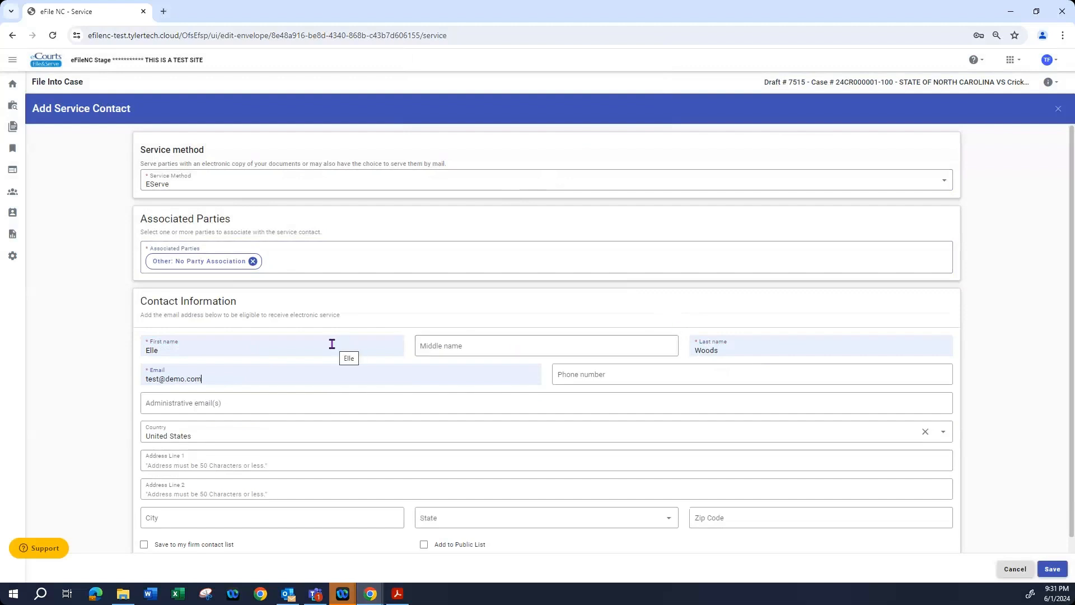
pyautogui.scroll(-2, 984, 534)
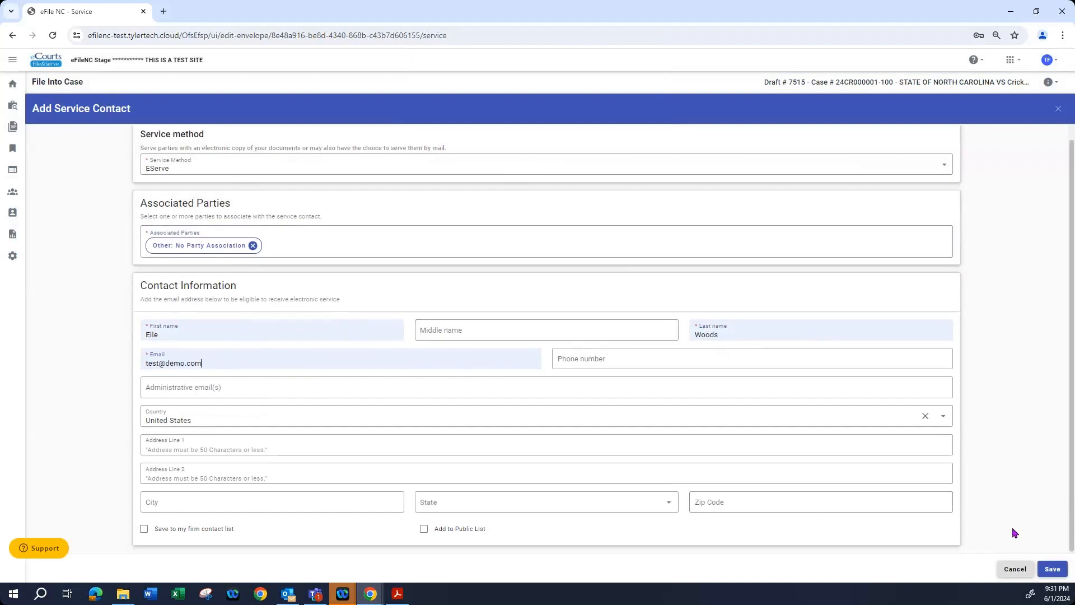
pyautogui.click(1053, 571)
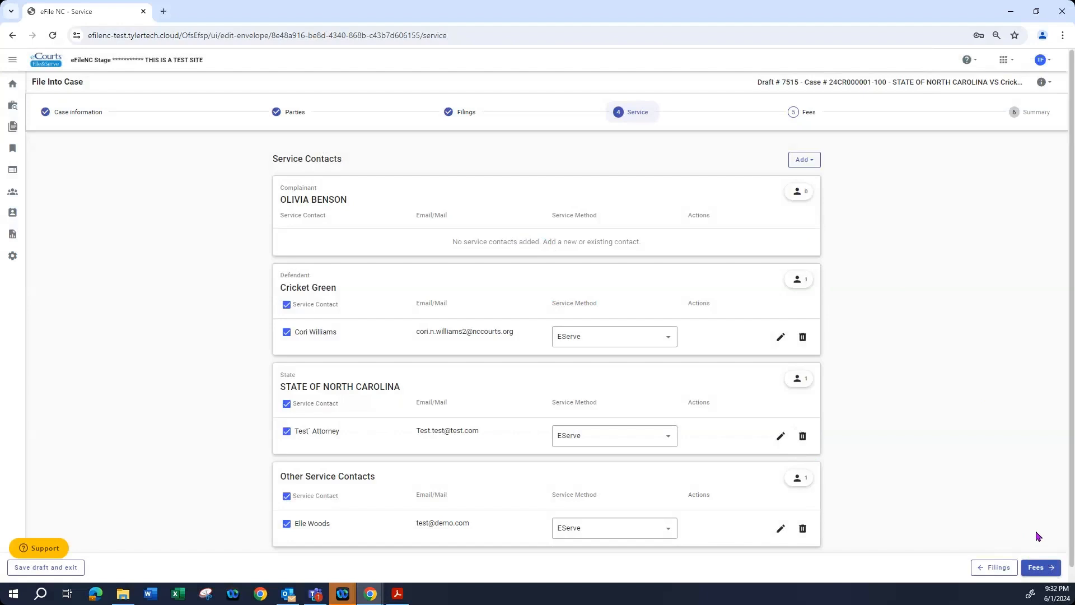
# Proceed to the fees stage and choose Waiver Account as the payment account.
pyautogui.click(1036, 567)
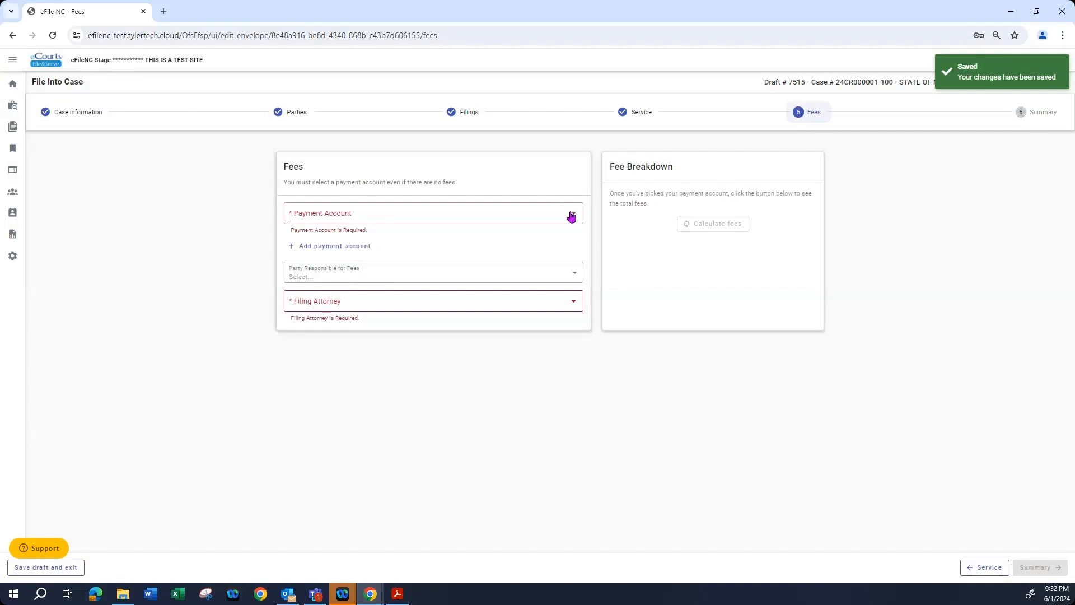
pyautogui.click(571, 216)
pyautogui.click(403, 285)
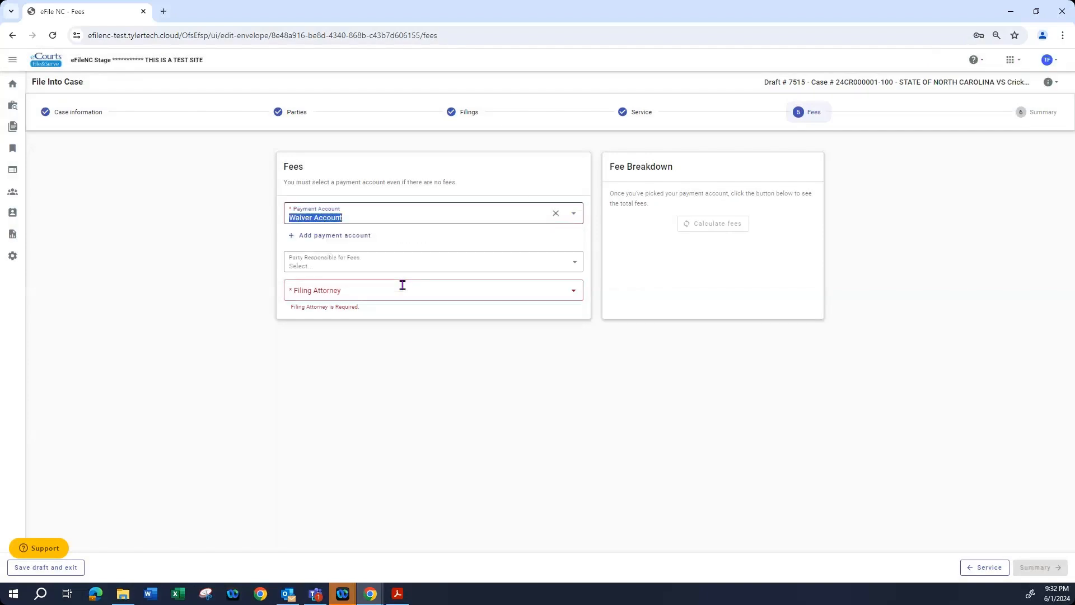
# Choose N/A COURT PARTNER EFILER as the filing attorney and proceed to the summary stage.
pyautogui.click(575, 294)
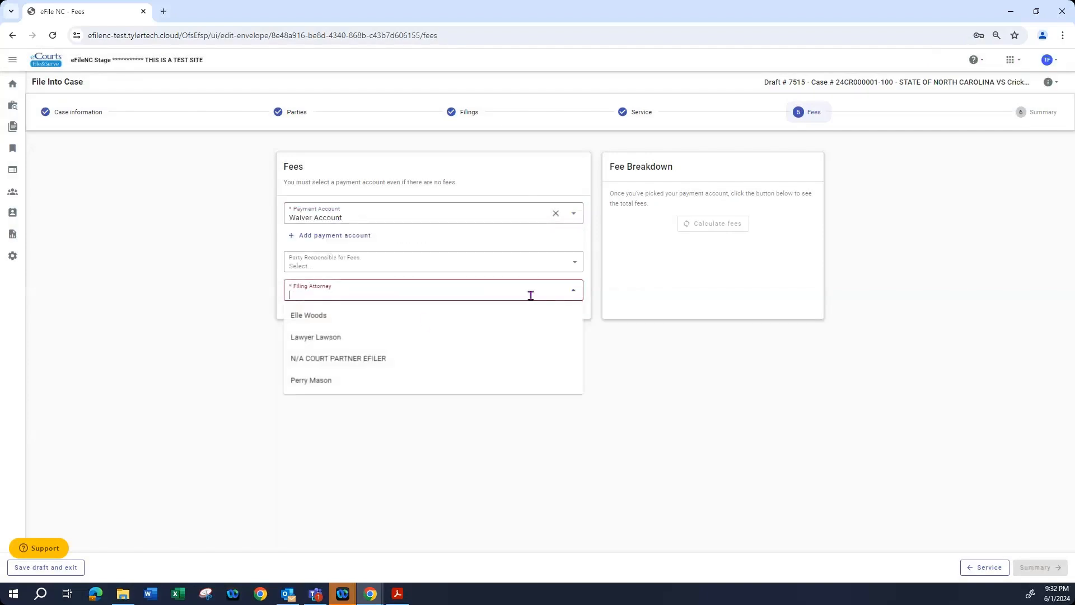
pyautogui.click(364, 359)
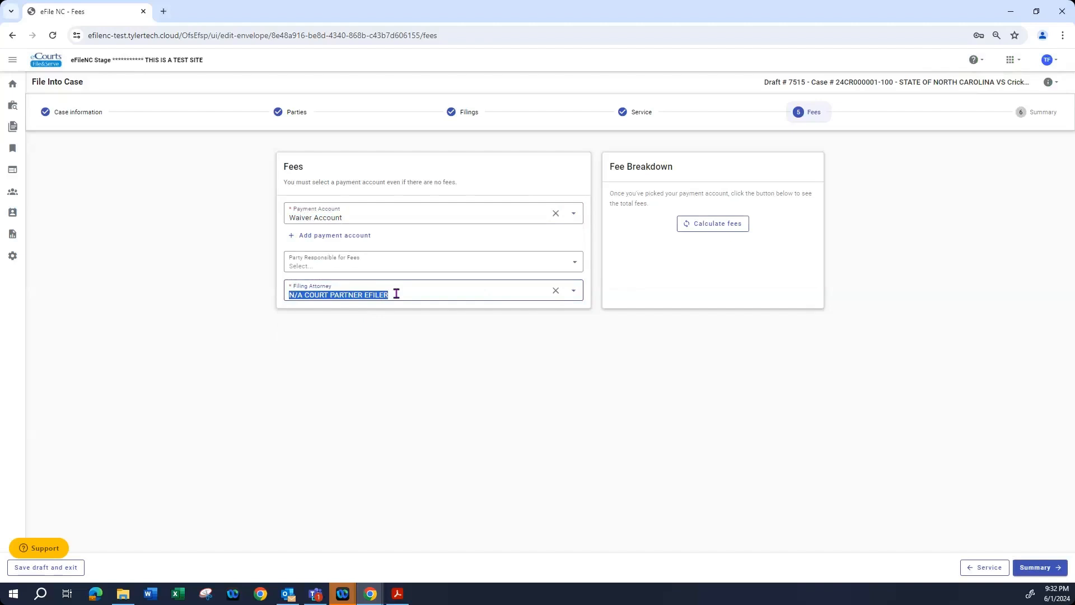
pyautogui.click(1032, 569)
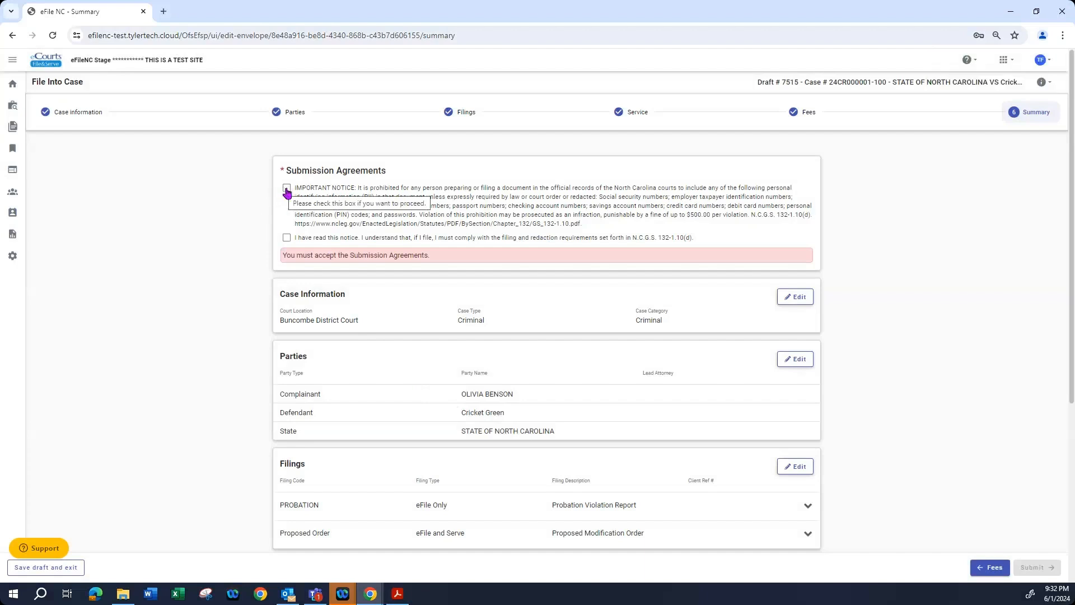
# Accept both submission agreements, submit the envelope after reviewing its summary, and return to the dashboard.
pyautogui.click(287, 189)
pyautogui.click(286, 238)
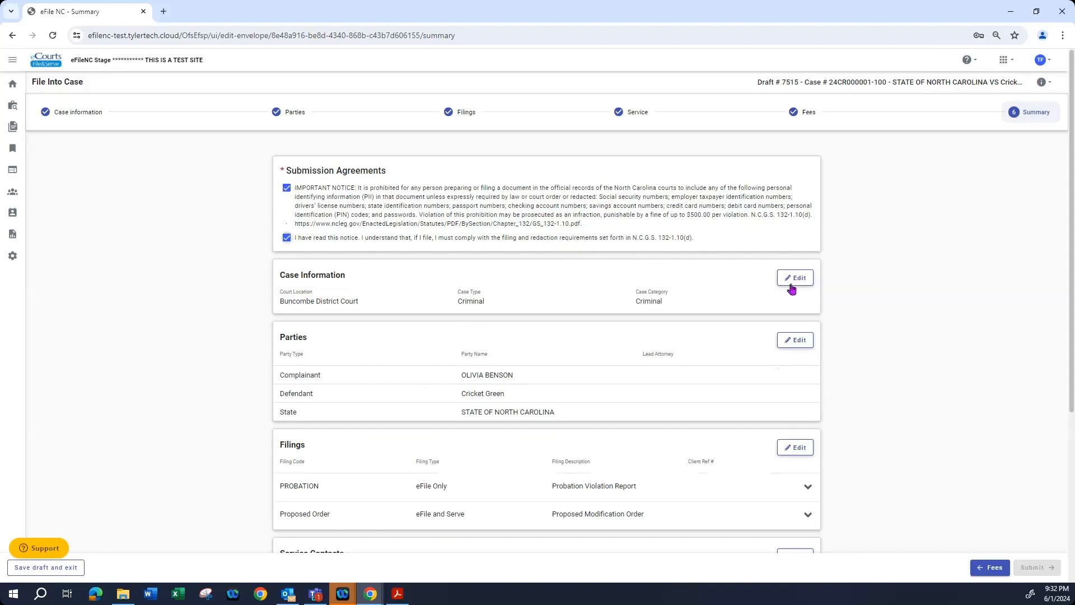
pyautogui.scroll(-3, 778, 297)
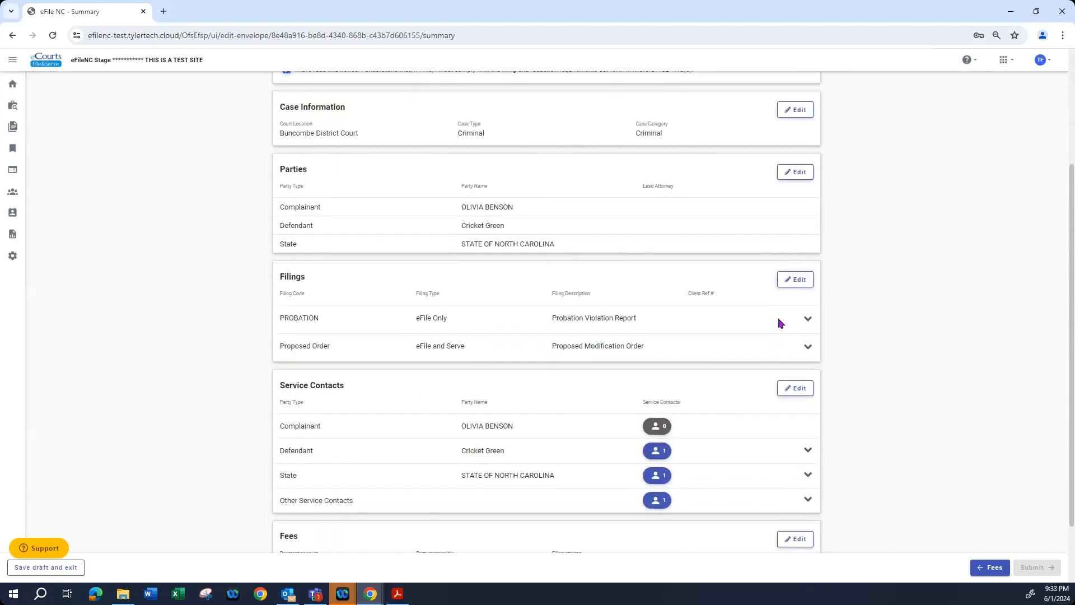
pyautogui.scroll(-2, 778, 325)
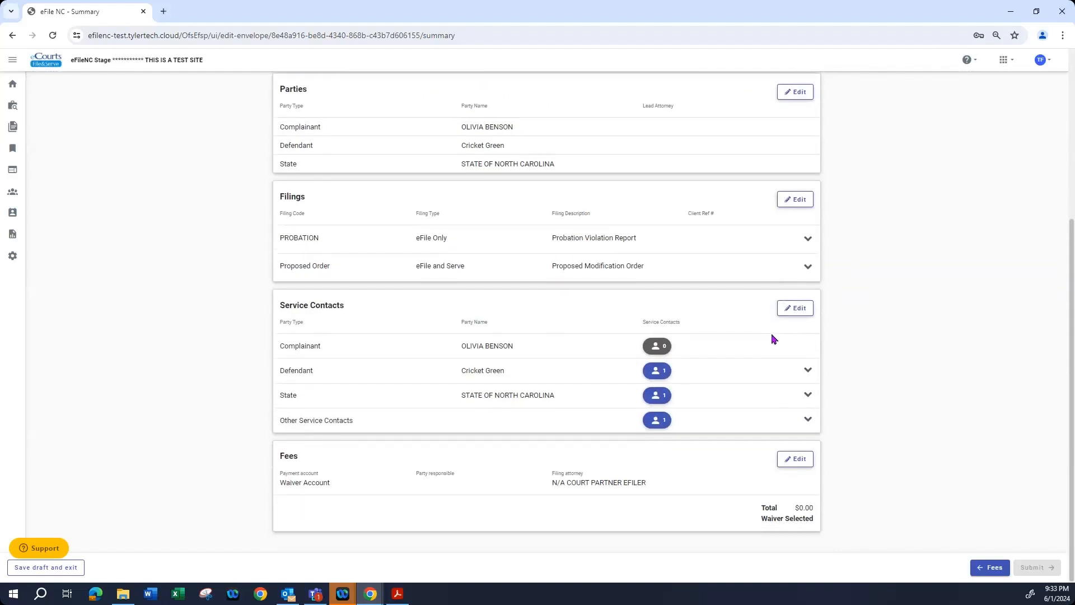
pyautogui.scroll(2, 772, 339)
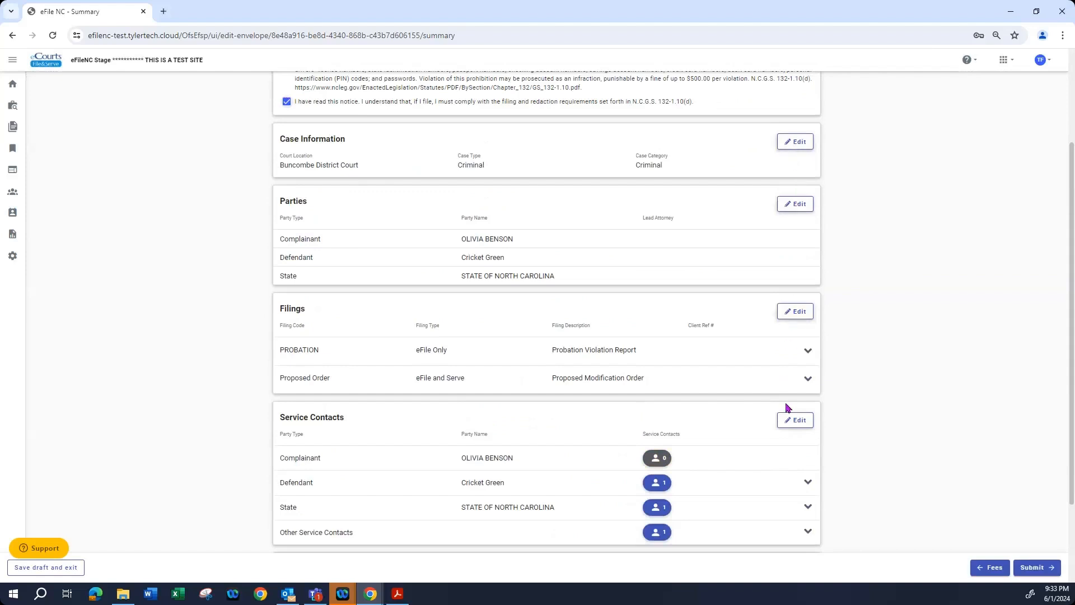
pyautogui.scroll(-2, 793, 443)
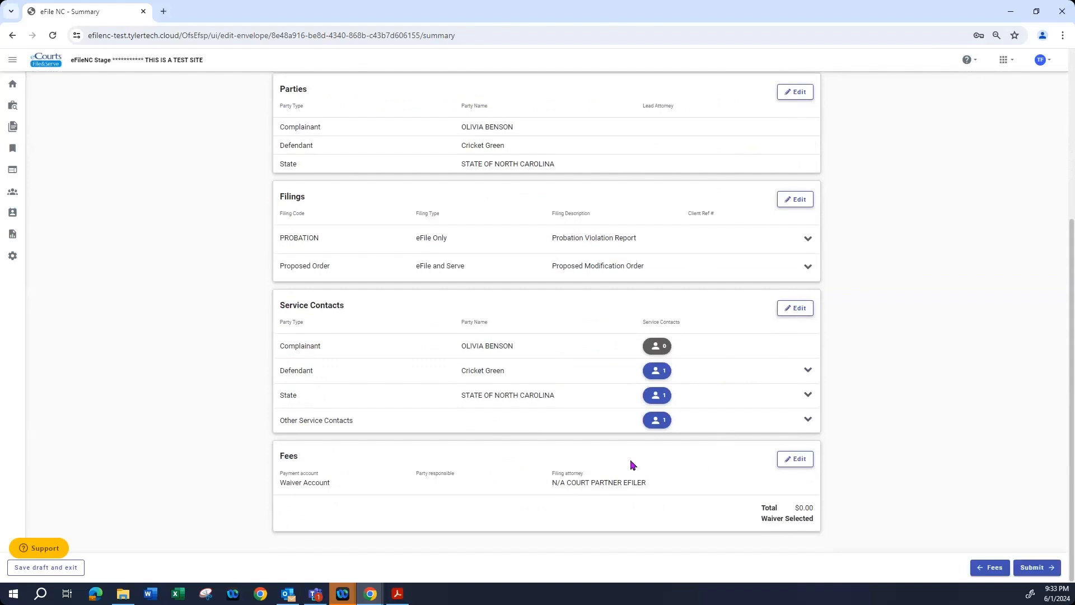
pyautogui.click(1029, 570)
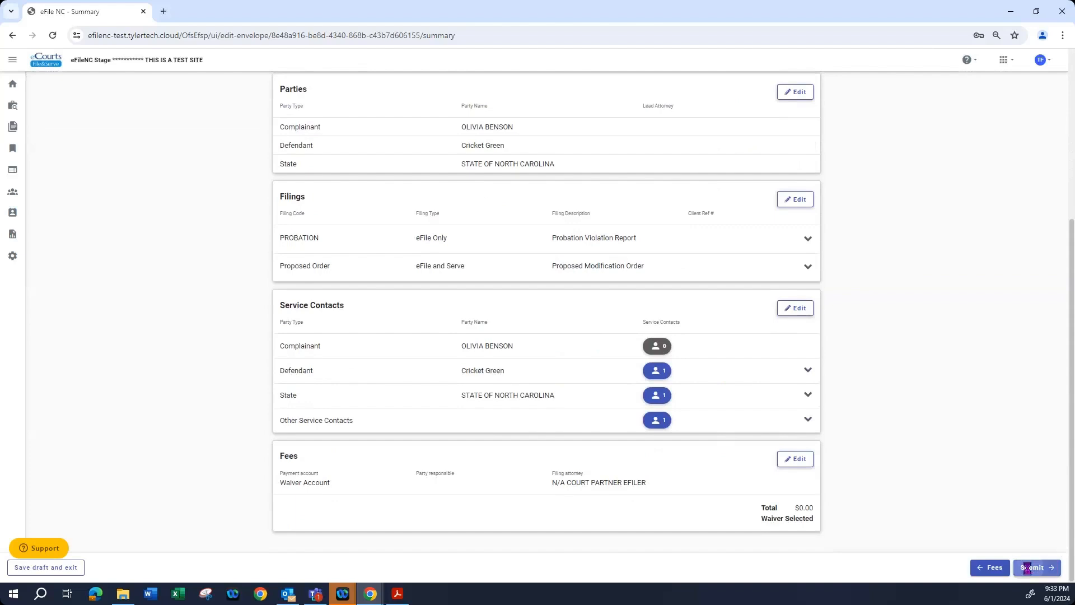
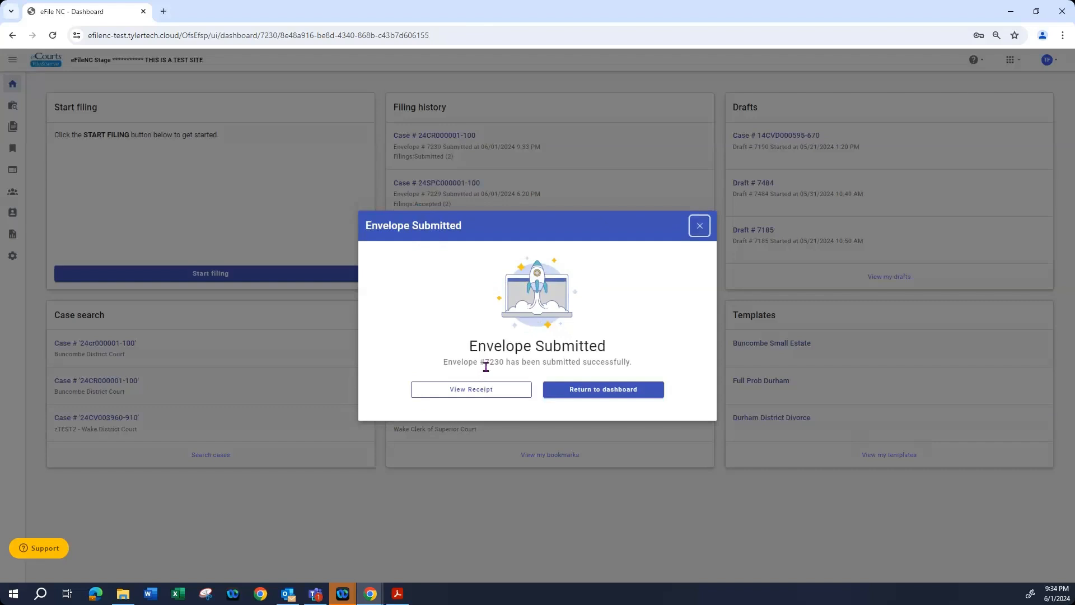
pyautogui.click(599, 389)
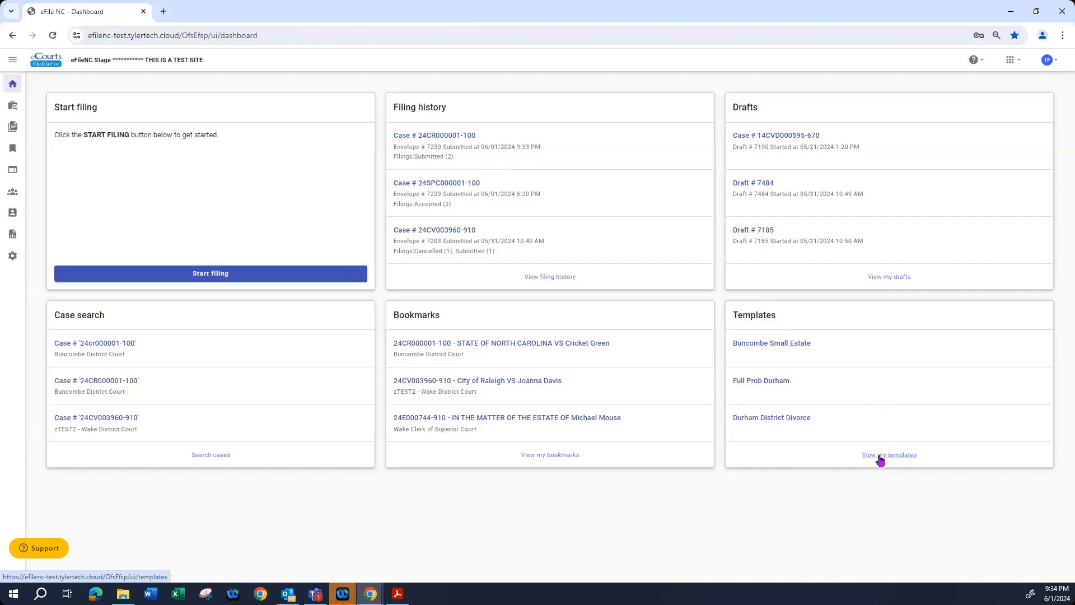
# Open the full list of templates and check the available filter types, keeping Firm Templates.
pyautogui.click(881, 457)
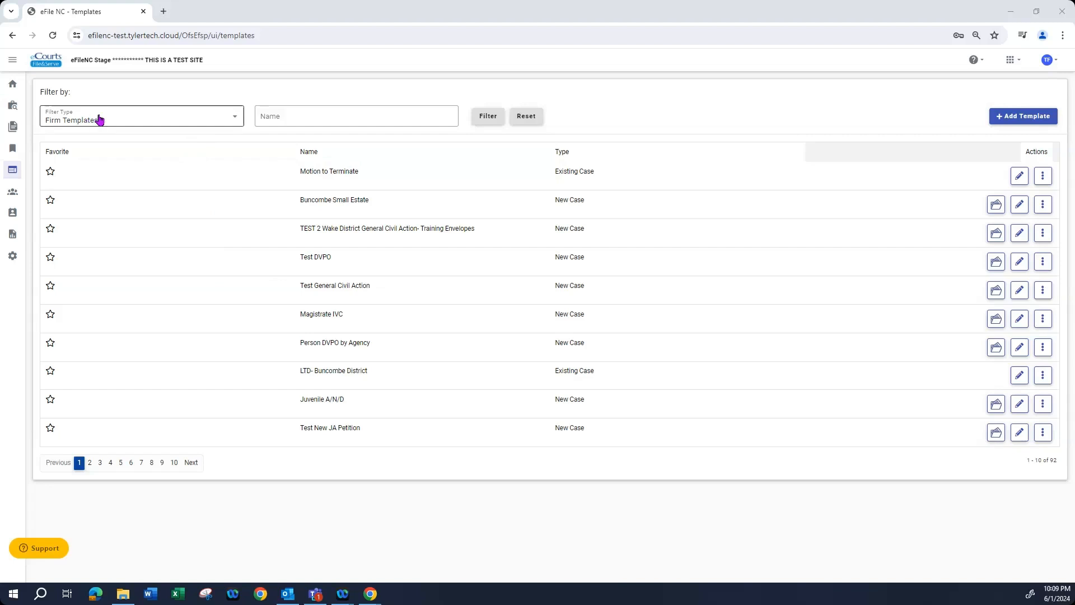
pyautogui.click(237, 118)
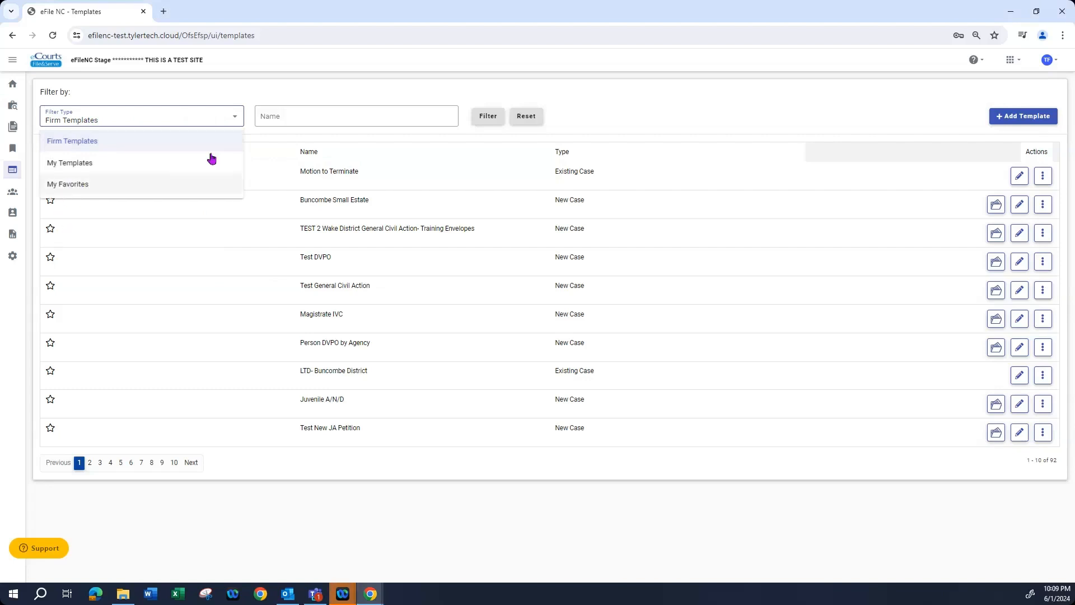
pyautogui.click(235, 116)
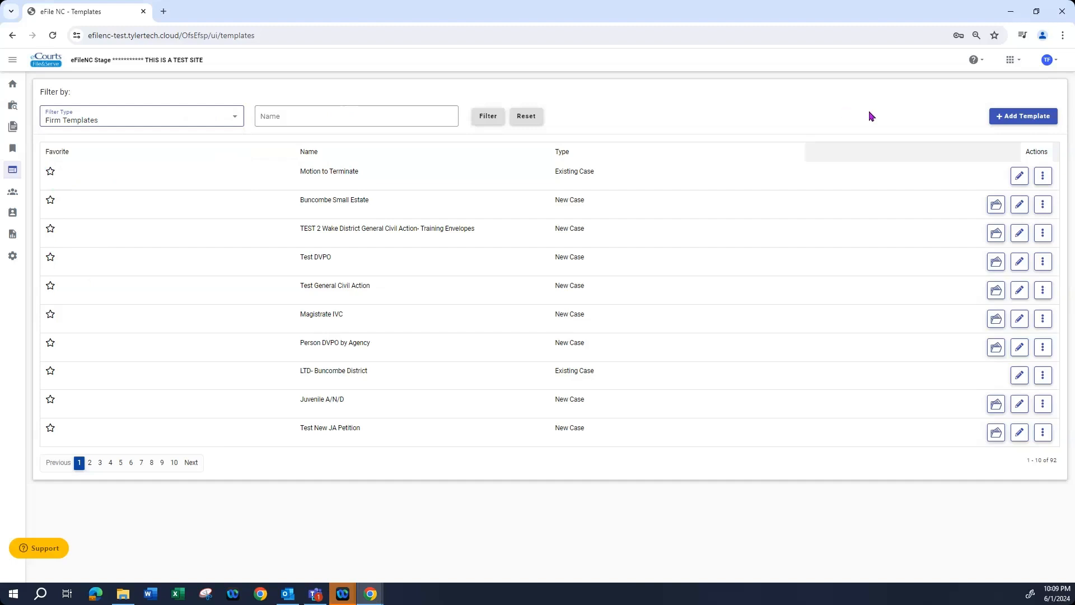
# Add a template named "Probation Template" for an existing case and open its details for editing.
pyautogui.click(1001, 117)
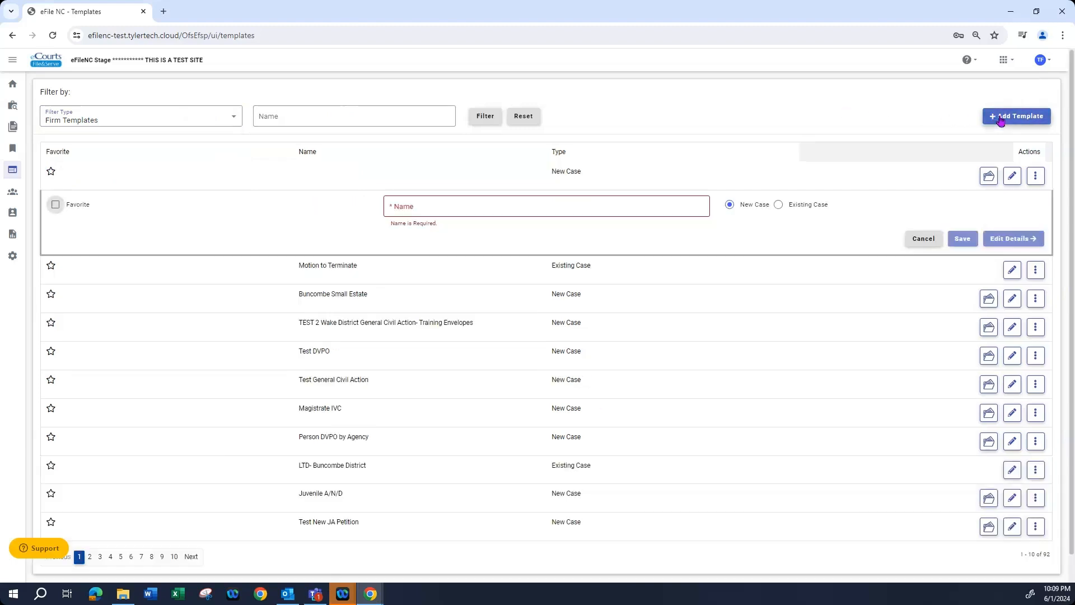
pyautogui.click(511, 211)
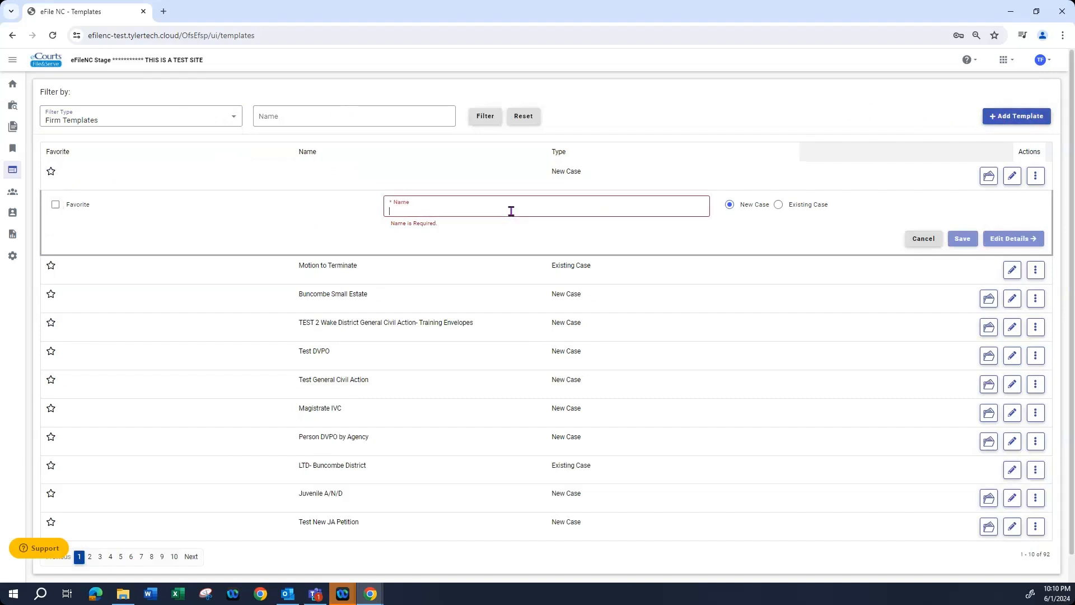
pyautogui.write('Probation Template')
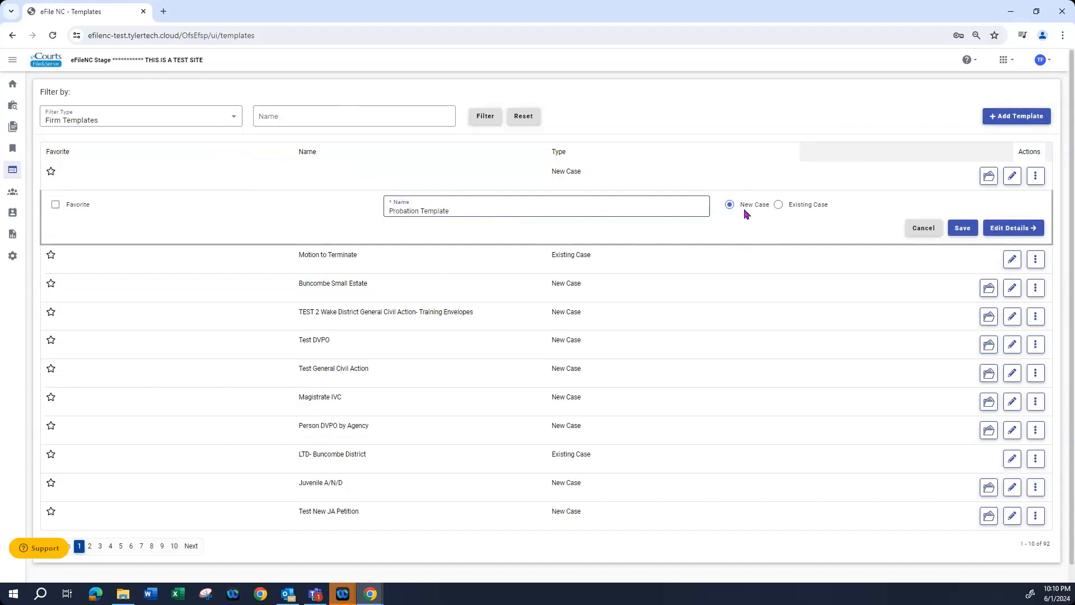
pyautogui.click(779, 205)
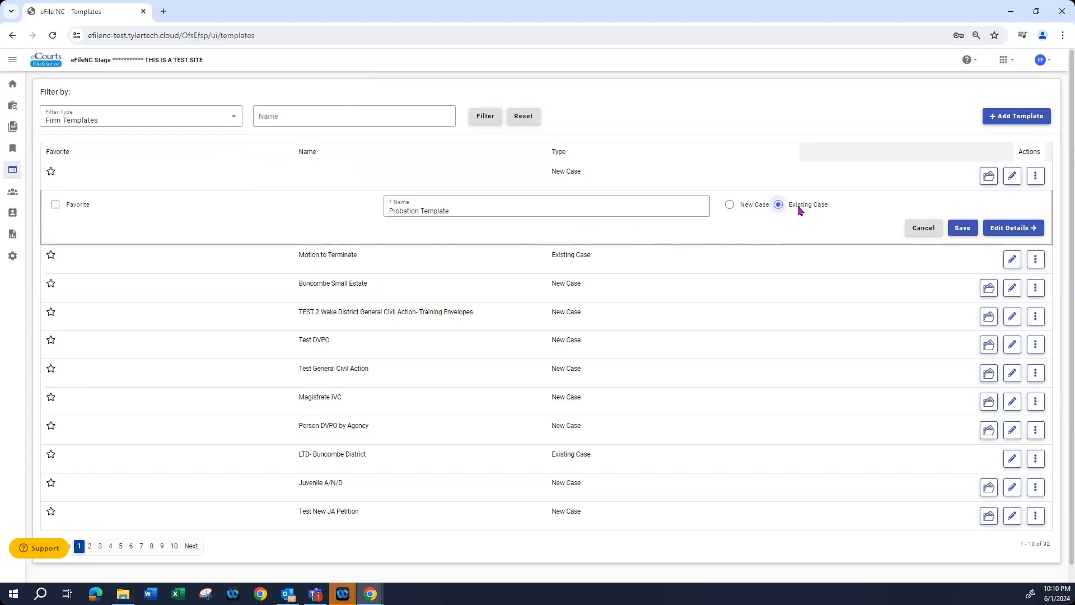
pyautogui.click(1013, 229)
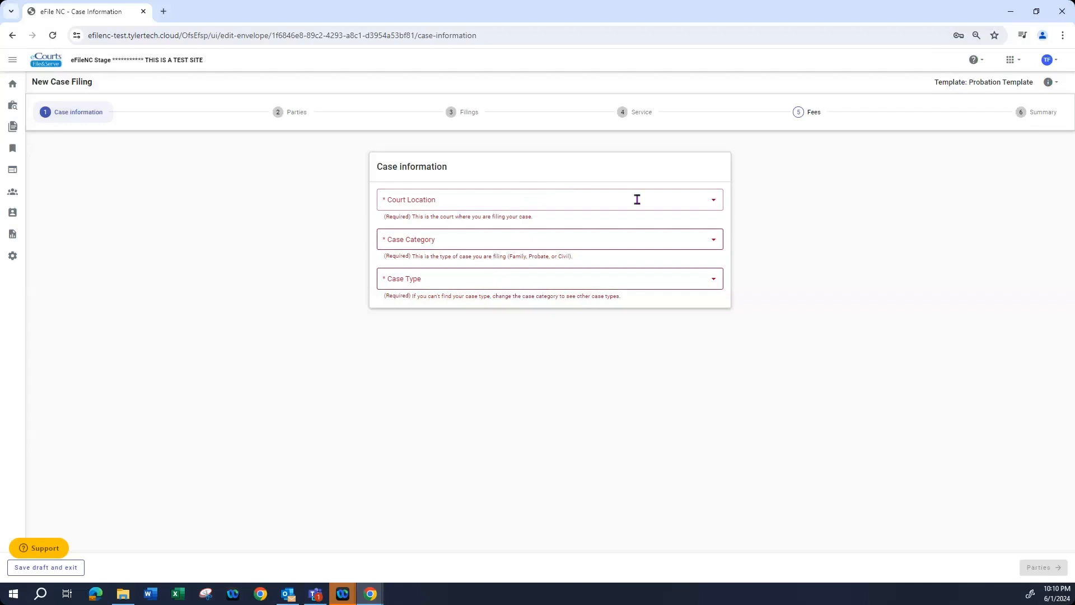
# Set the template's court location to Buncombe District Court and its case category and case type to Criminal, and proceed to the parties stage.
pyautogui.click(712, 205)
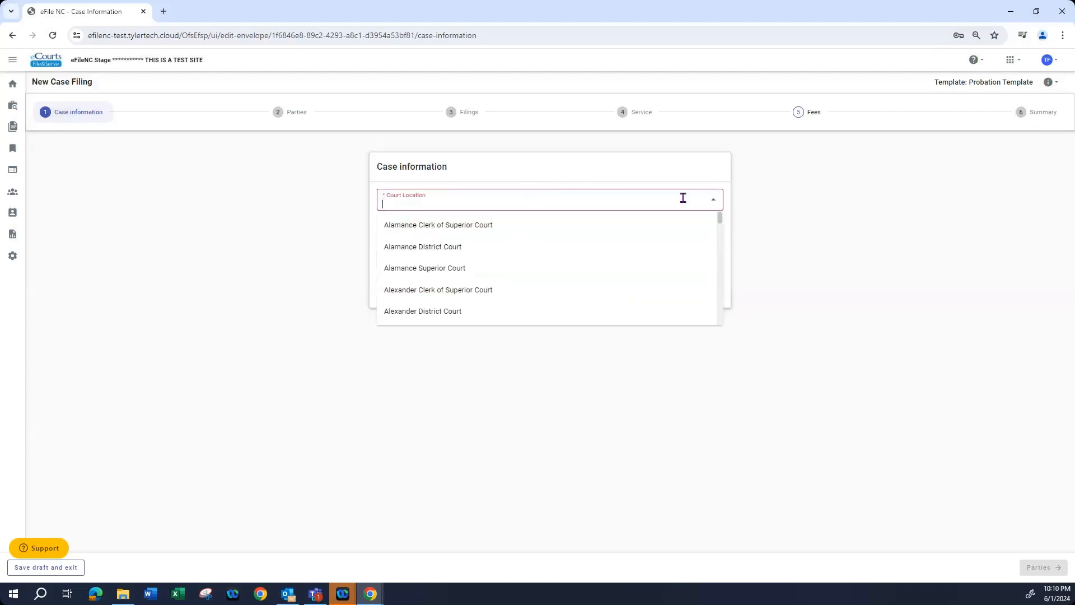
pyautogui.write('Bunc')
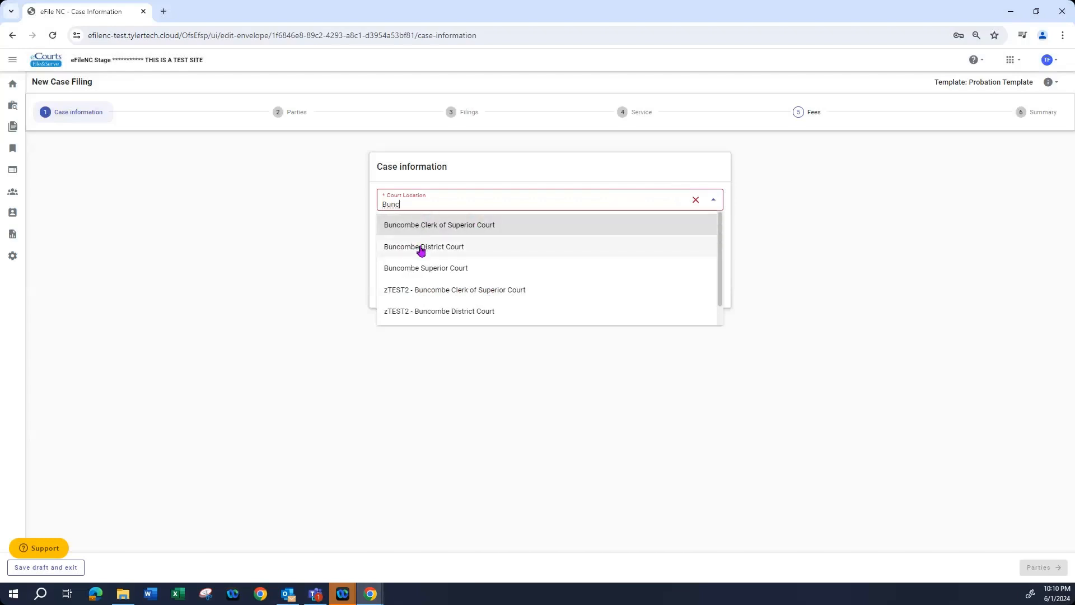
pyautogui.click(455, 247)
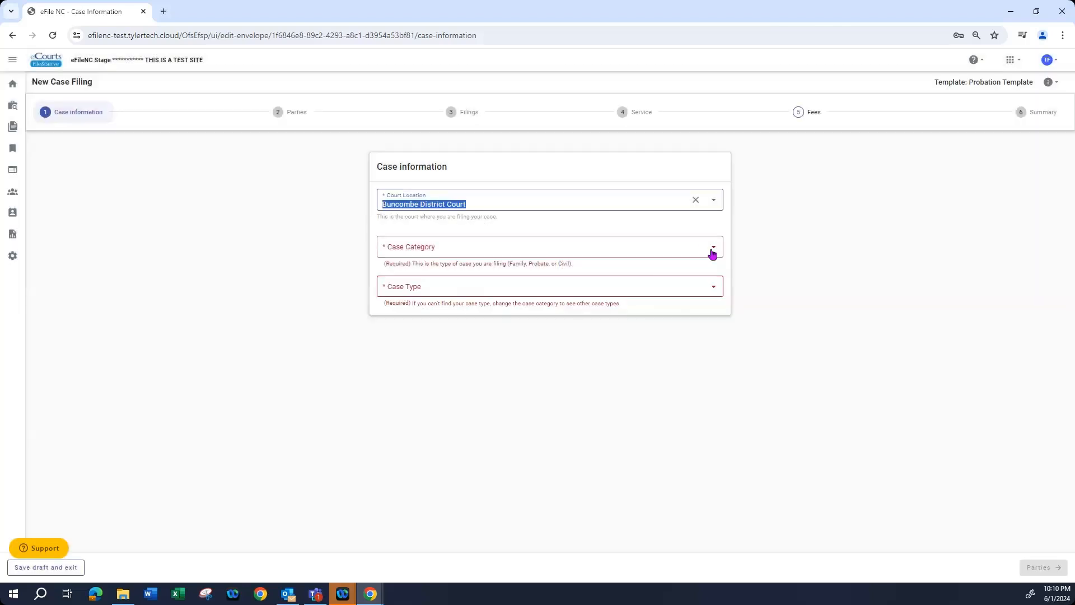
pyautogui.click(713, 252)
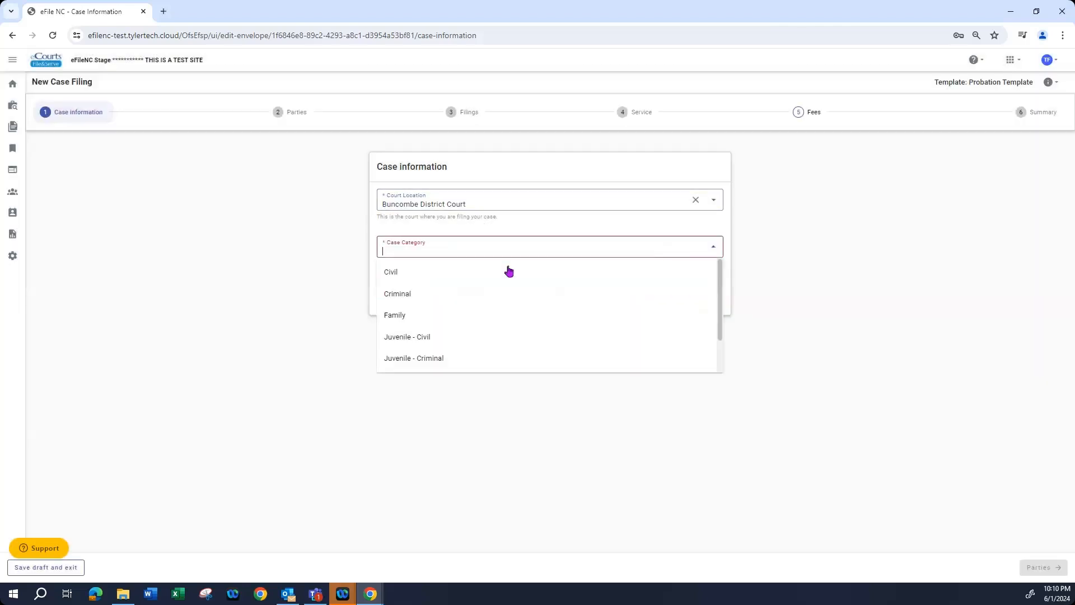
pyautogui.click(409, 295)
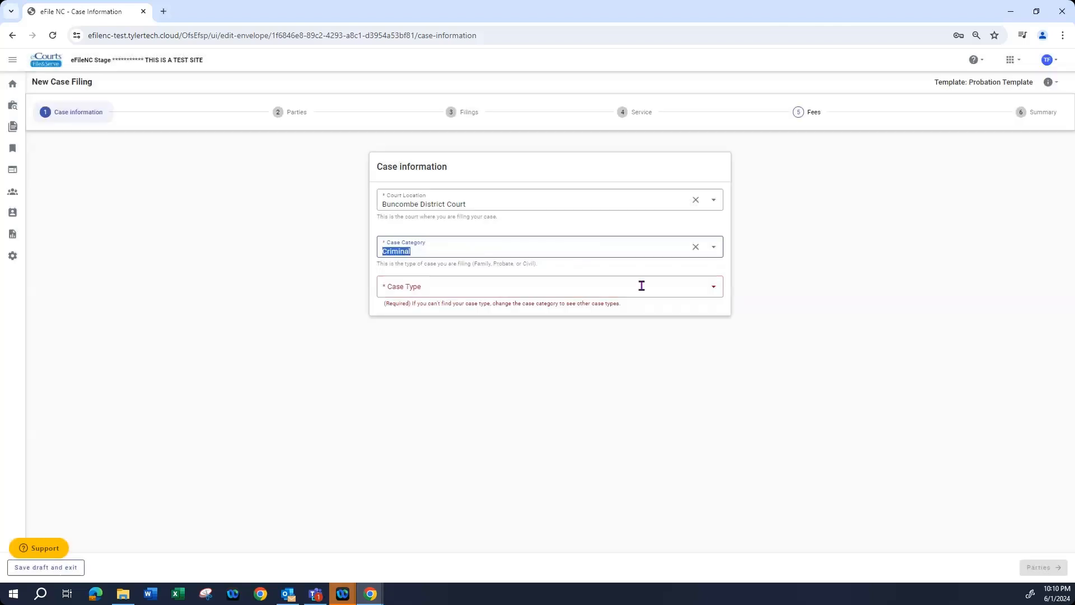
pyautogui.click(713, 289)
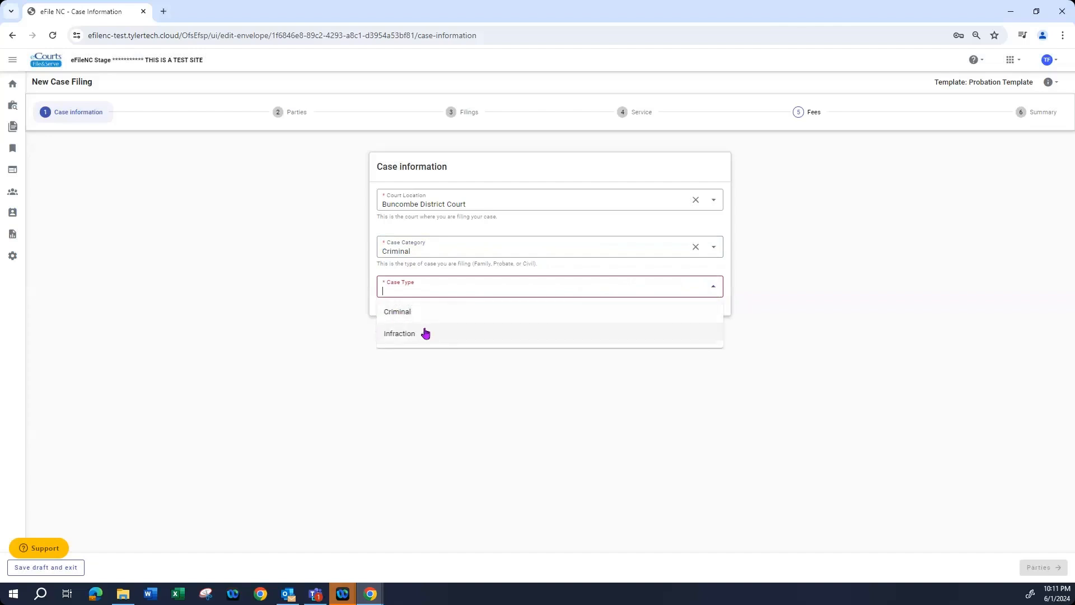
pyautogui.click(407, 317)
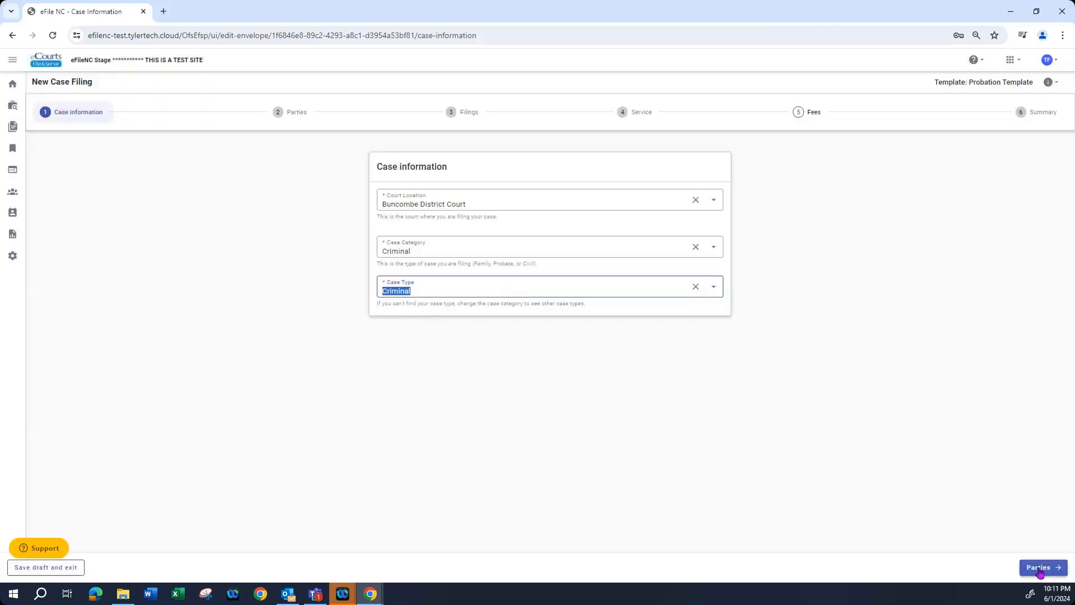
pyautogui.click(1040, 569)
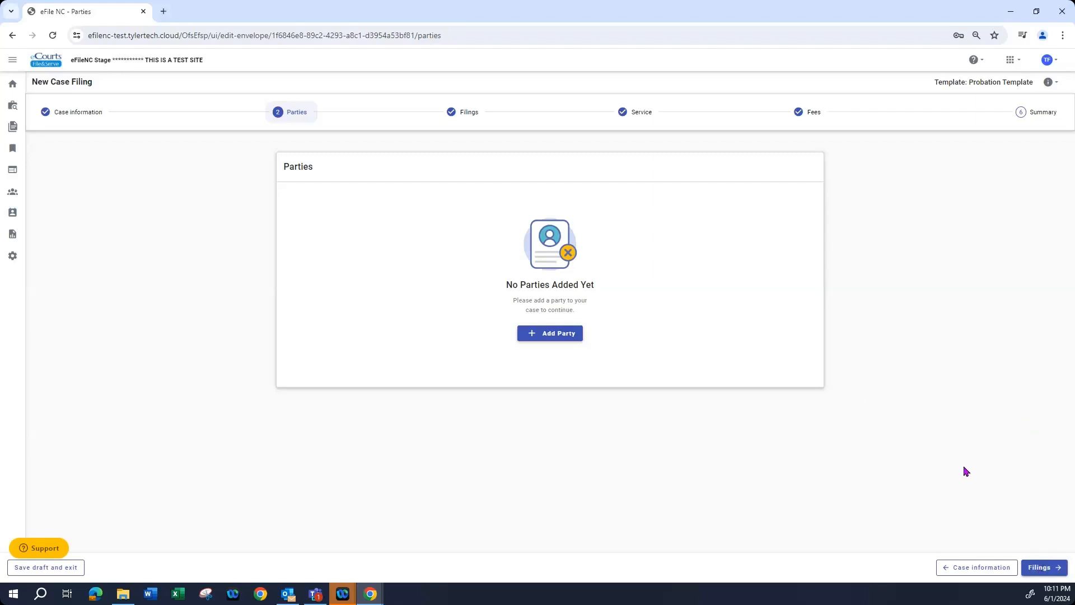
# Continue to the filings stage without adding parties, and add and save a filing with the filing code PROBATION.
pyautogui.click(1045, 569)
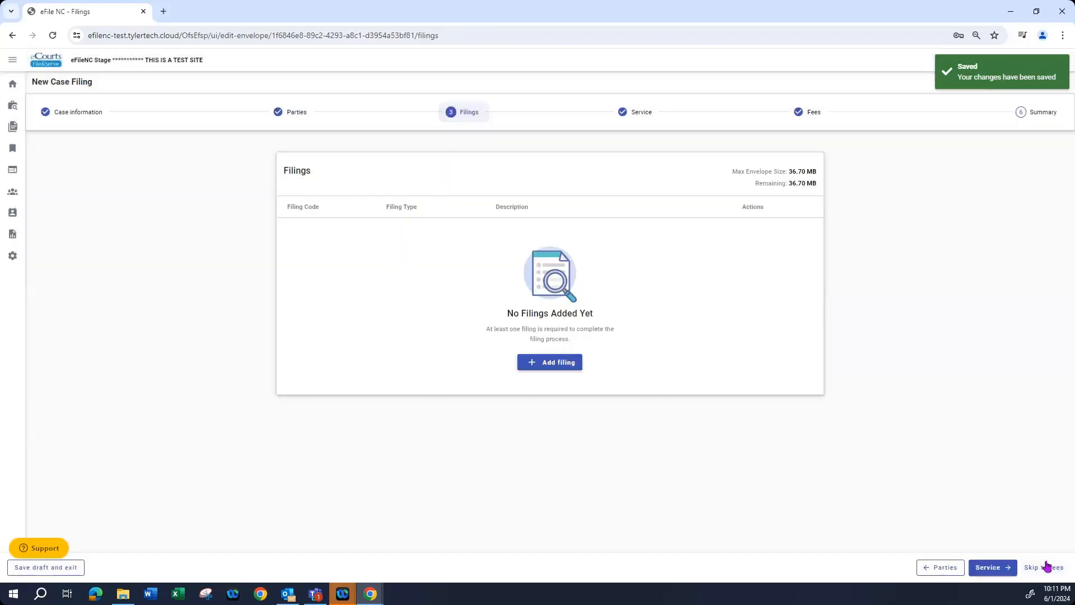
pyautogui.click(533, 363)
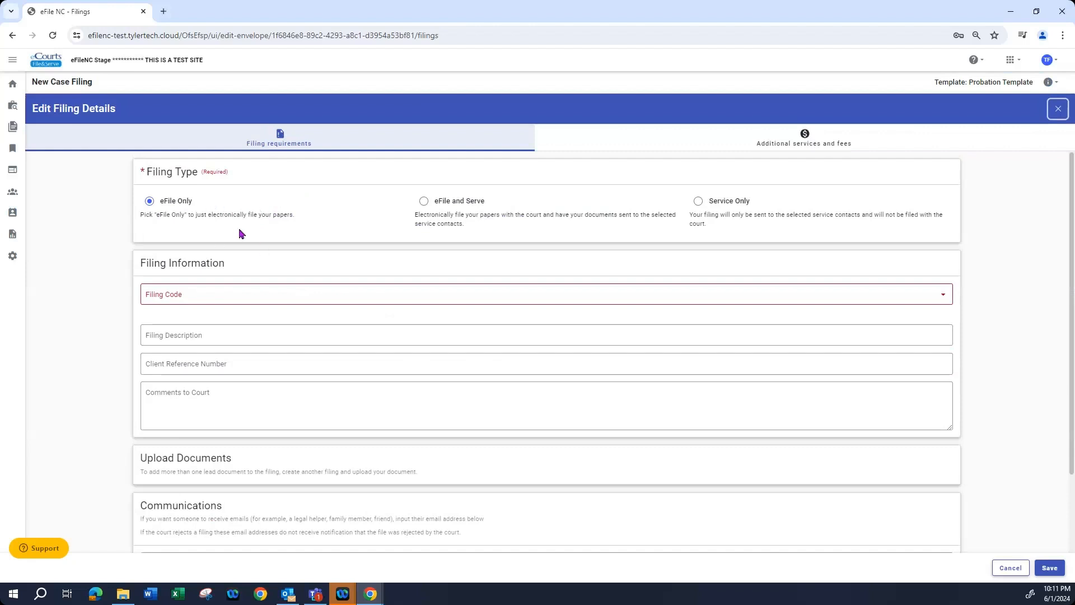
pyautogui.click(218, 294)
pyautogui.write('PRO')
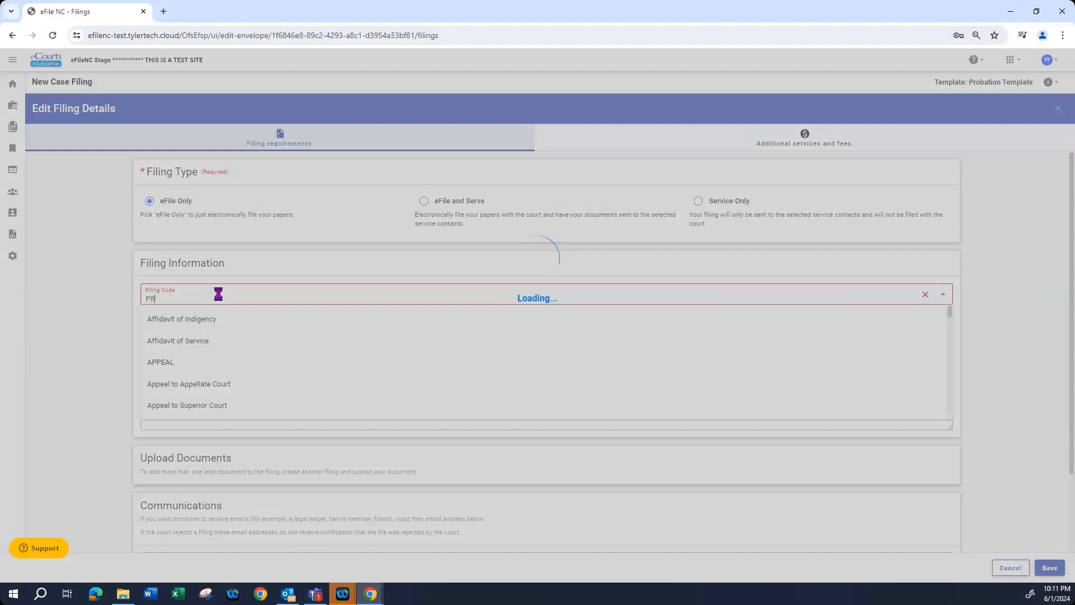
pyautogui.write('BAT')
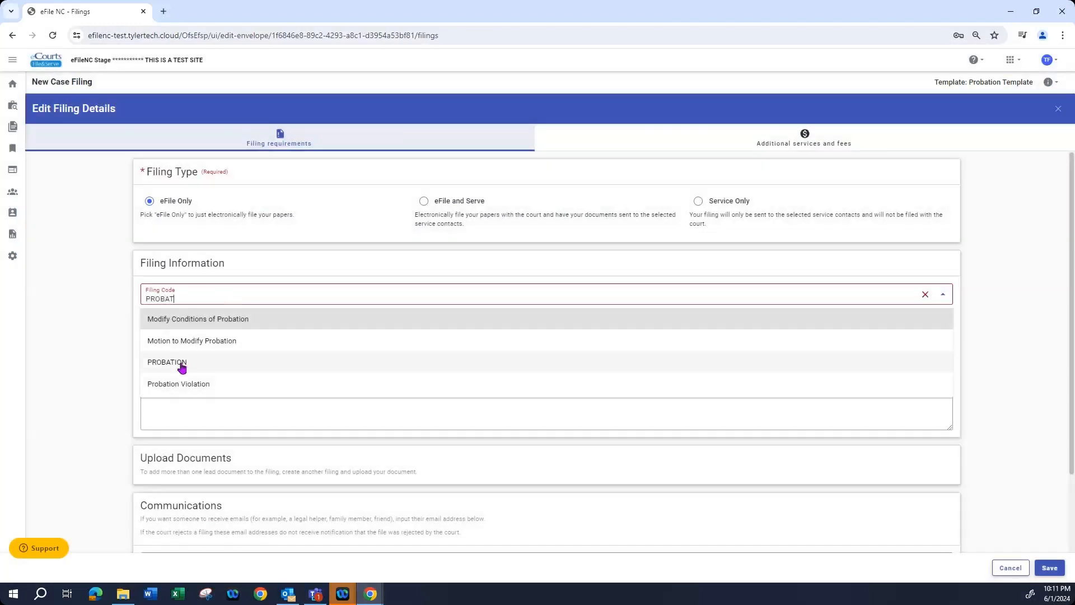
pyautogui.click(182, 367)
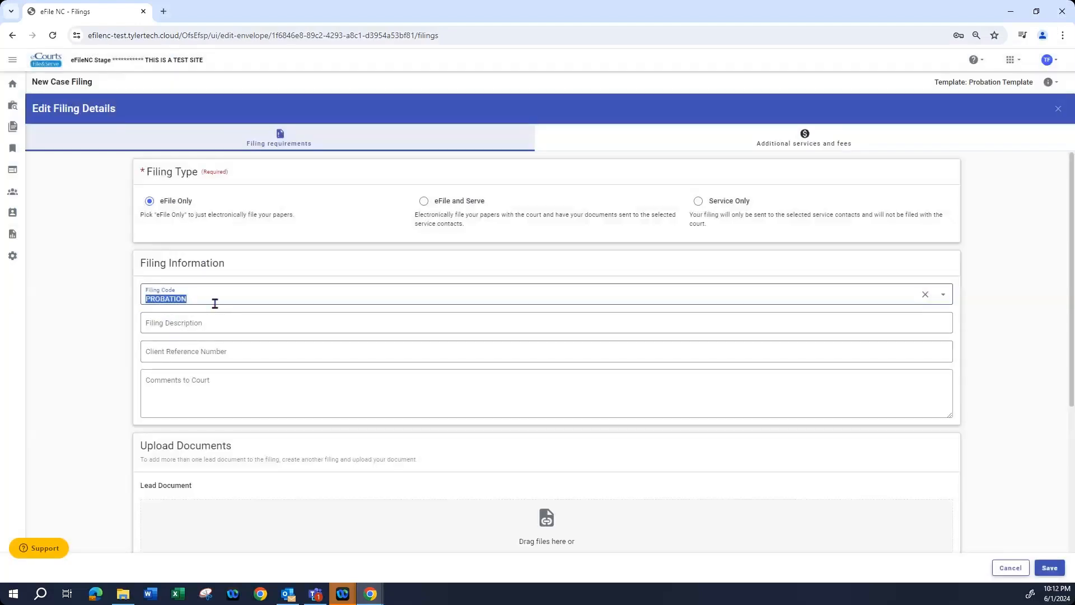
pyautogui.scroll(-4, 216, 303)
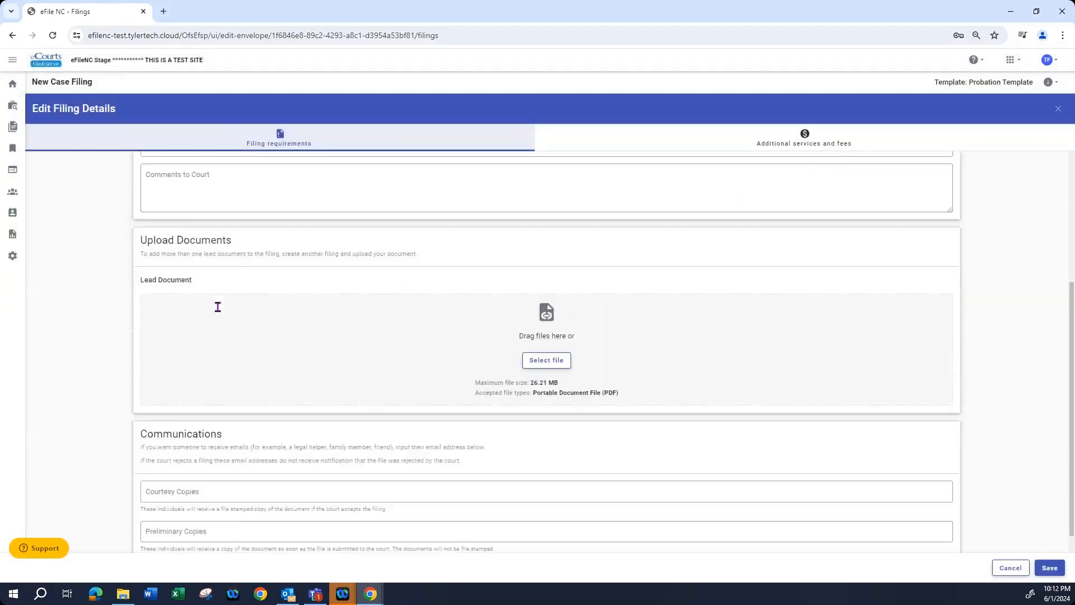
pyautogui.scroll(-1, 1034, 545)
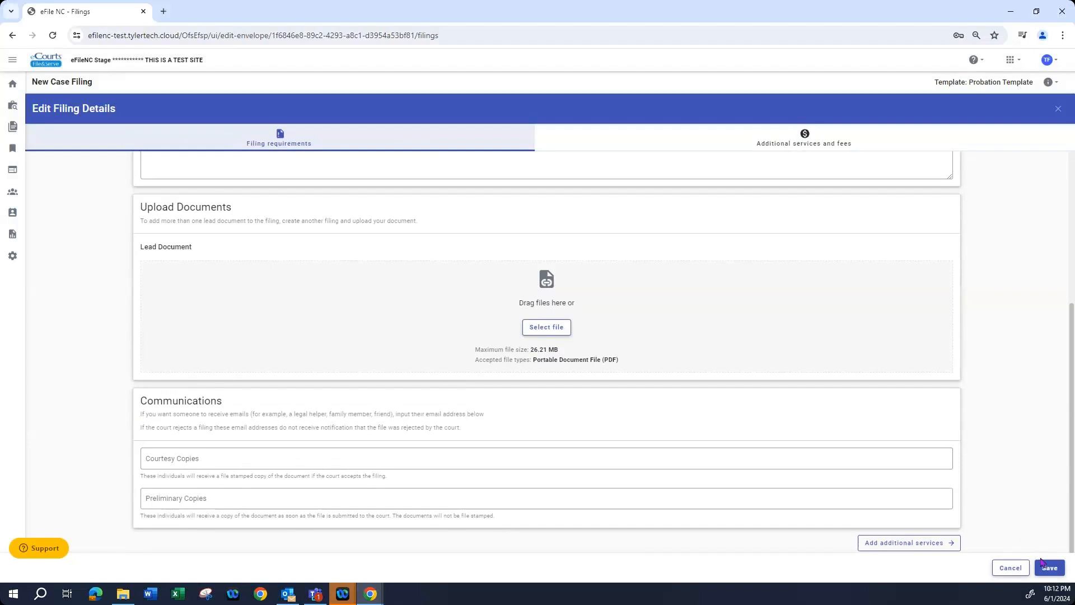
pyautogui.click(1049, 571)
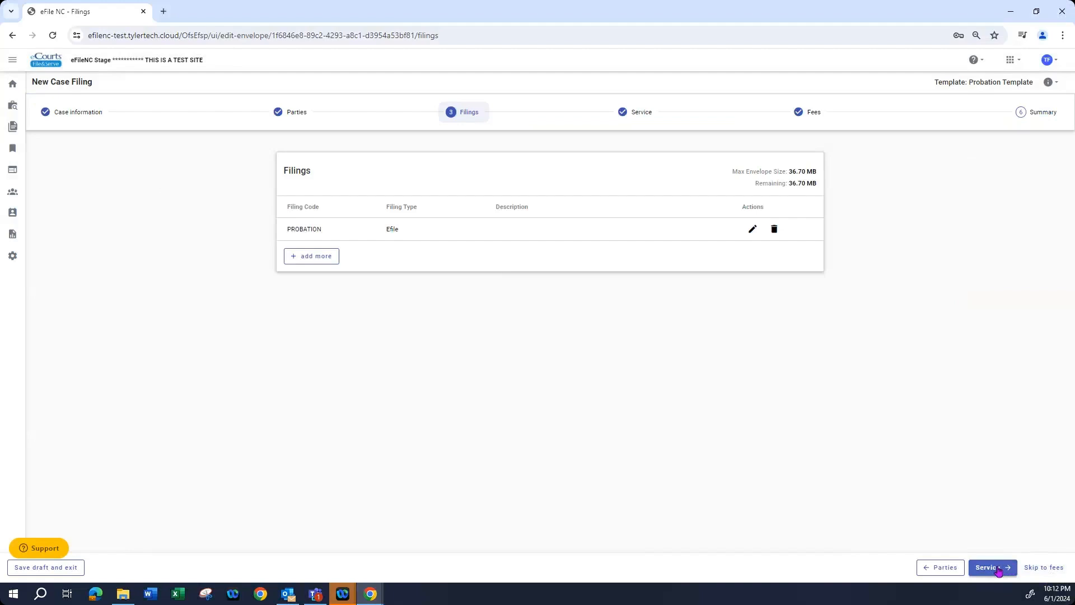
# Proceed to the service stage, review the options for adding a service contact, and continue to fees without adding one.
pyautogui.click(998, 569)
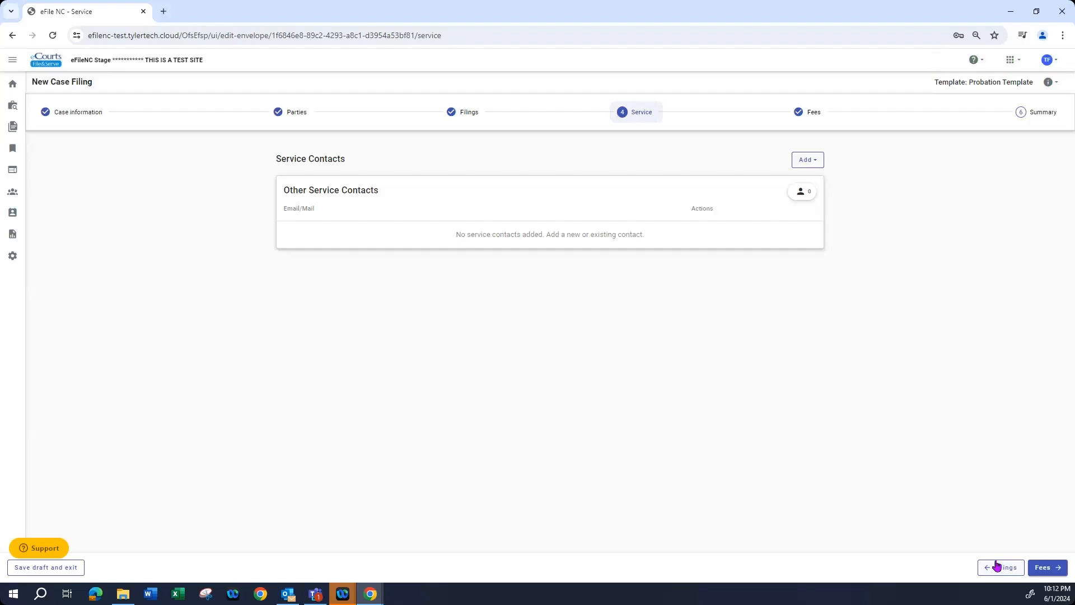
pyautogui.click(815, 161)
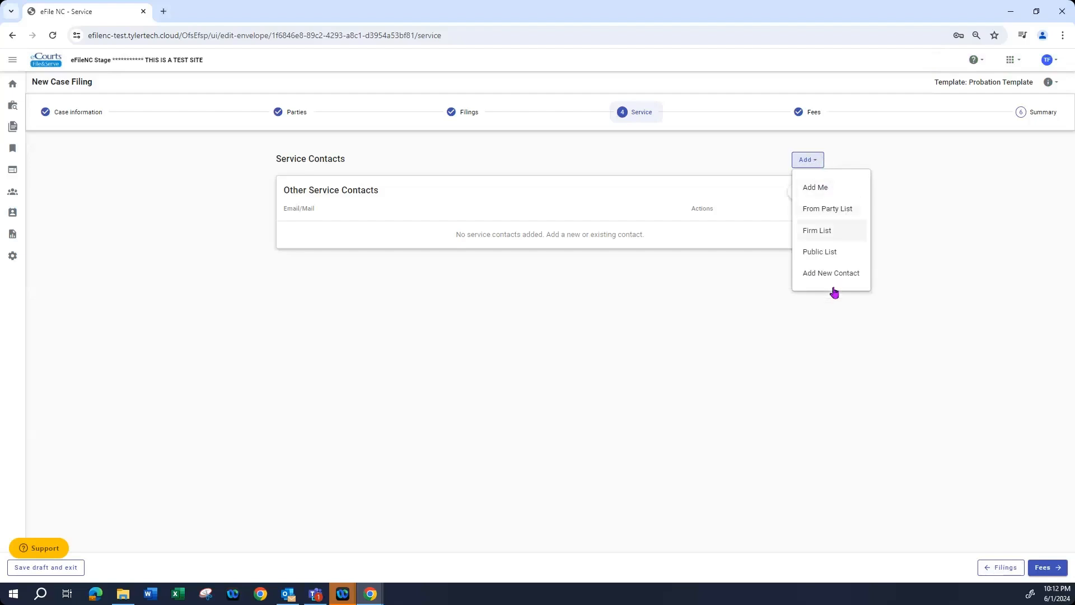
pyautogui.click(934, 186)
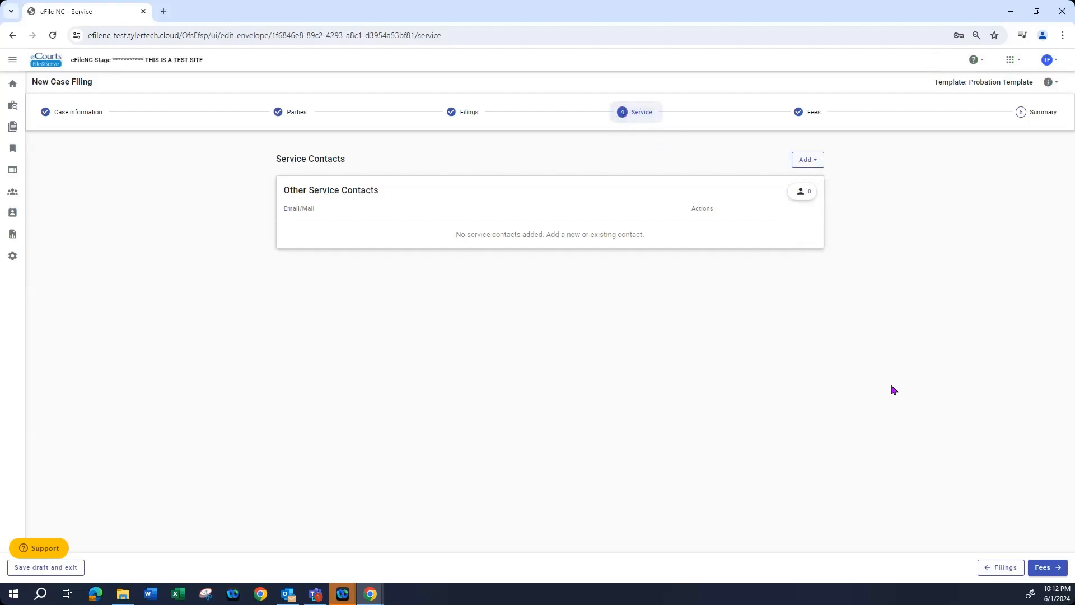
pyautogui.click(1040, 569)
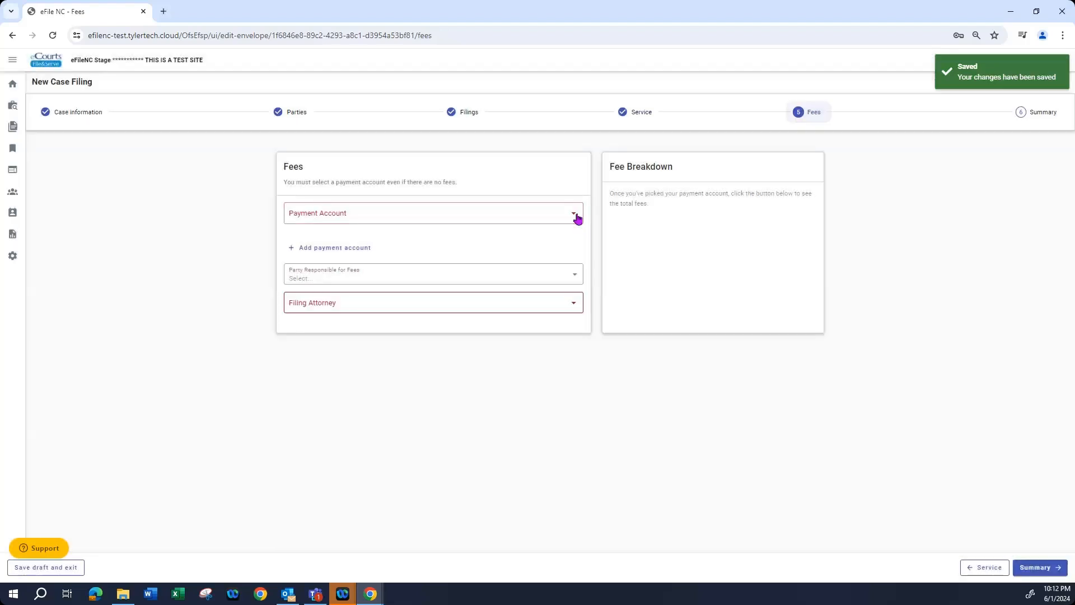
# Set the payment account to Waiver Account and the filing attorney to N/A COURT PARTNER EFILER, and save the template from the summary.
pyautogui.click(578, 218)
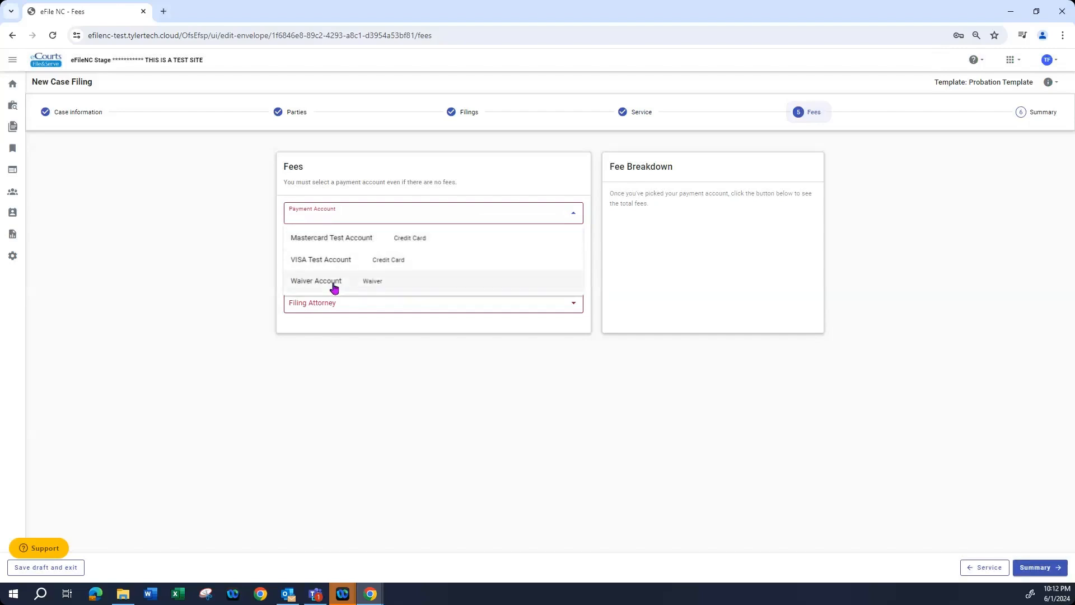
pyautogui.click(302, 284)
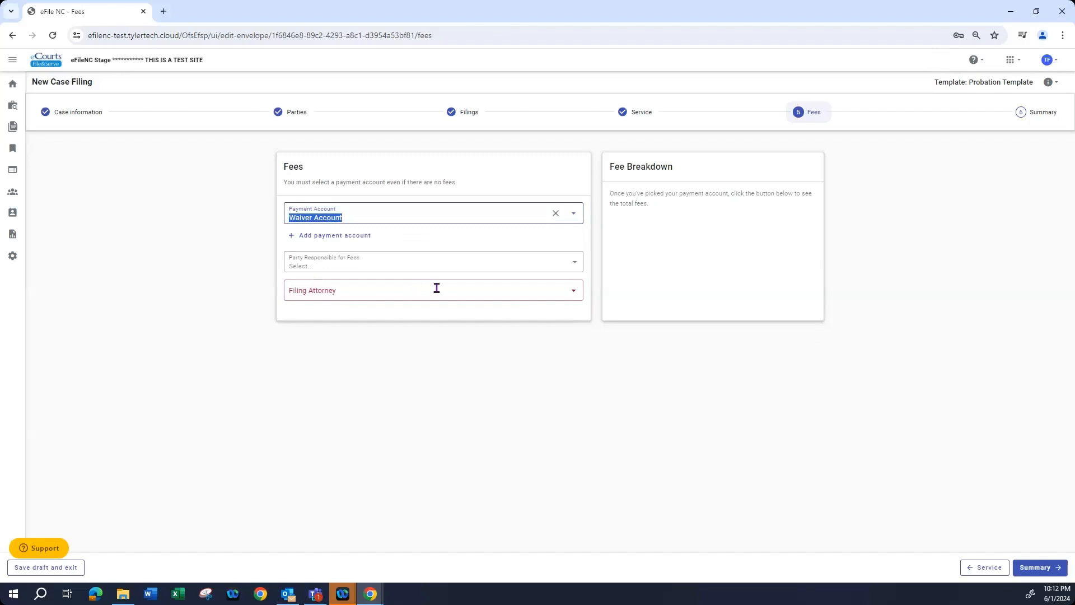
pyautogui.click(575, 296)
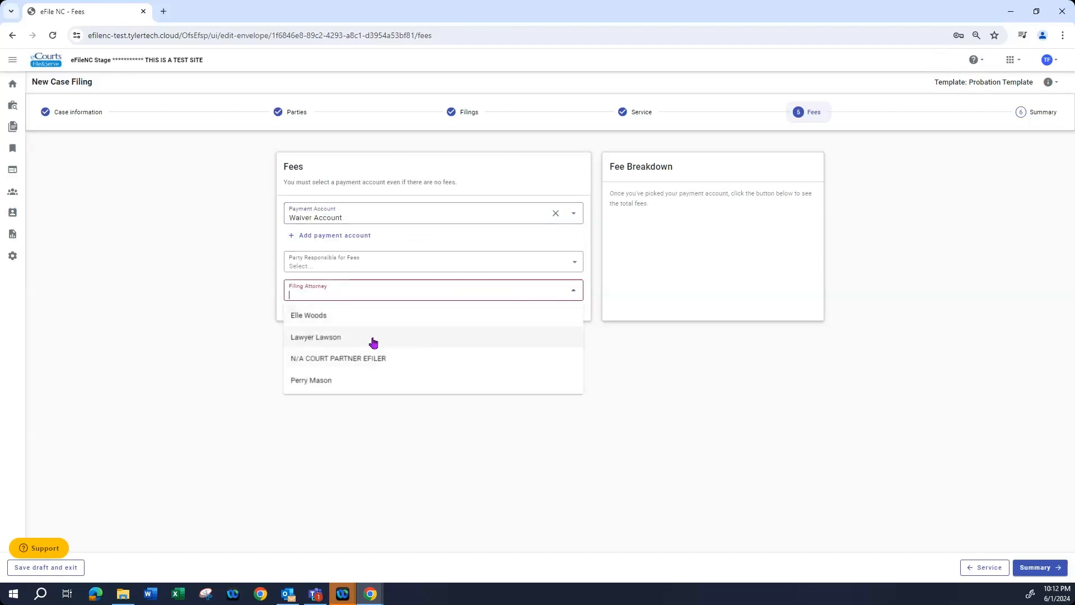
pyautogui.click(342, 360)
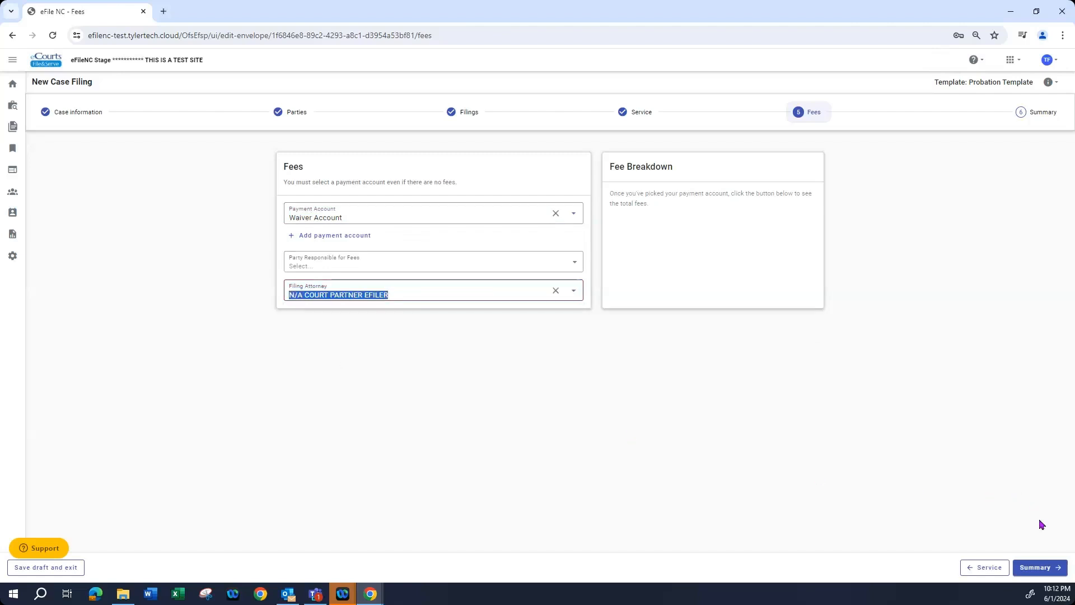
pyautogui.click(1034, 570)
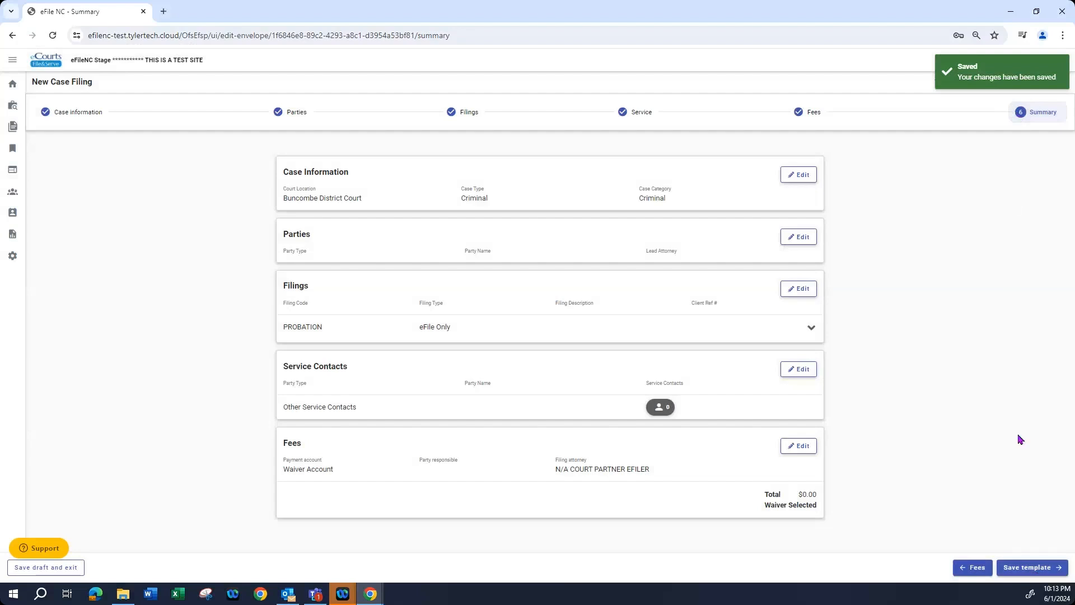
pyautogui.click(1021, 570)
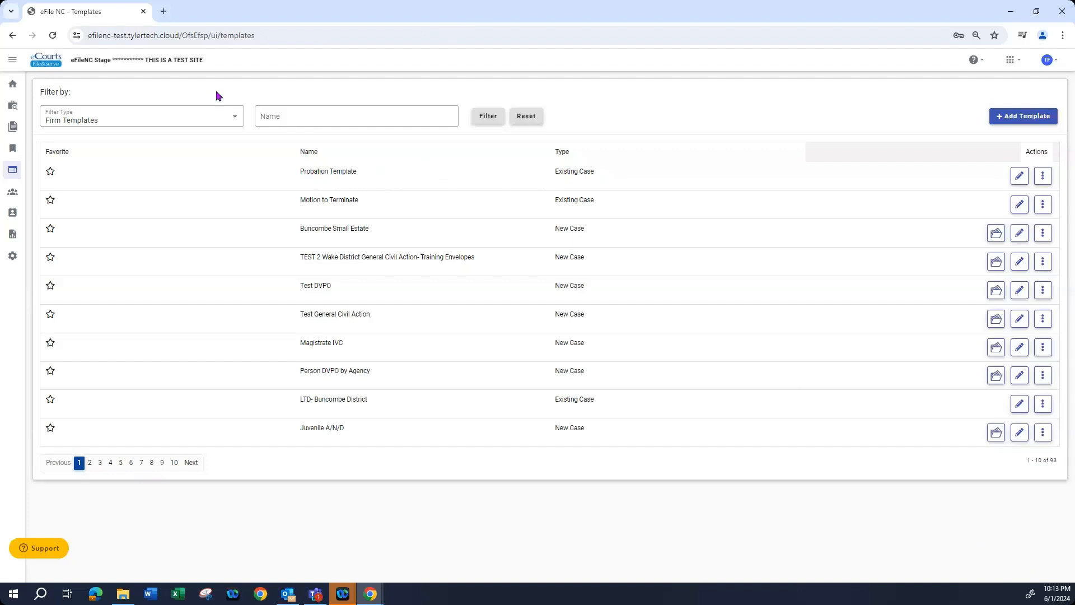
# Start a filing into the bookmarked Buncombe District Court criminal case using the Probation Template, and return to the dashboard.
pyautogui.click(13, 85)
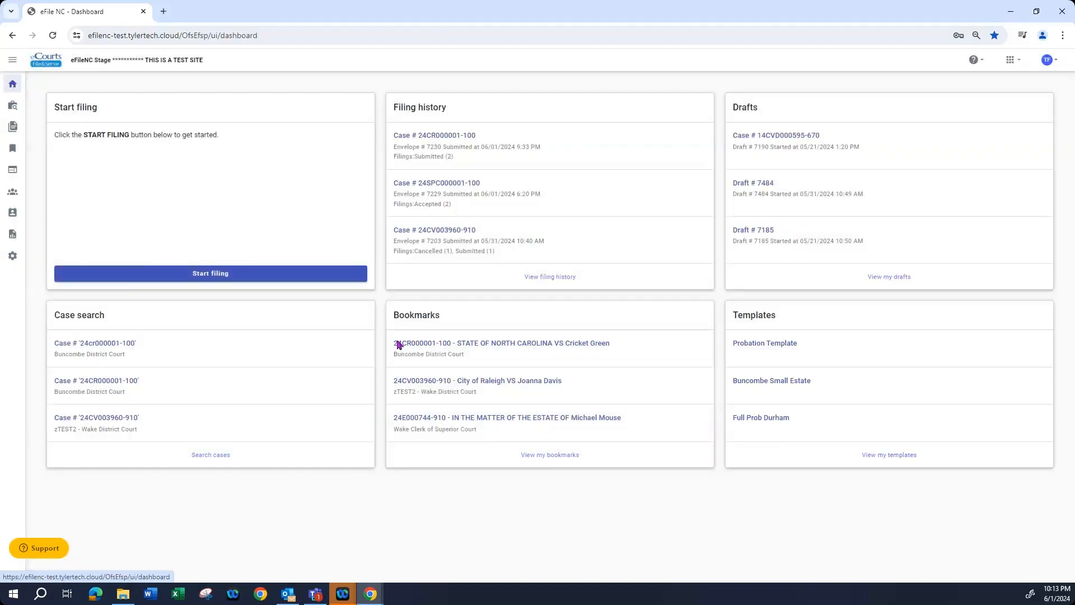
pyautogui.click(454, 344)
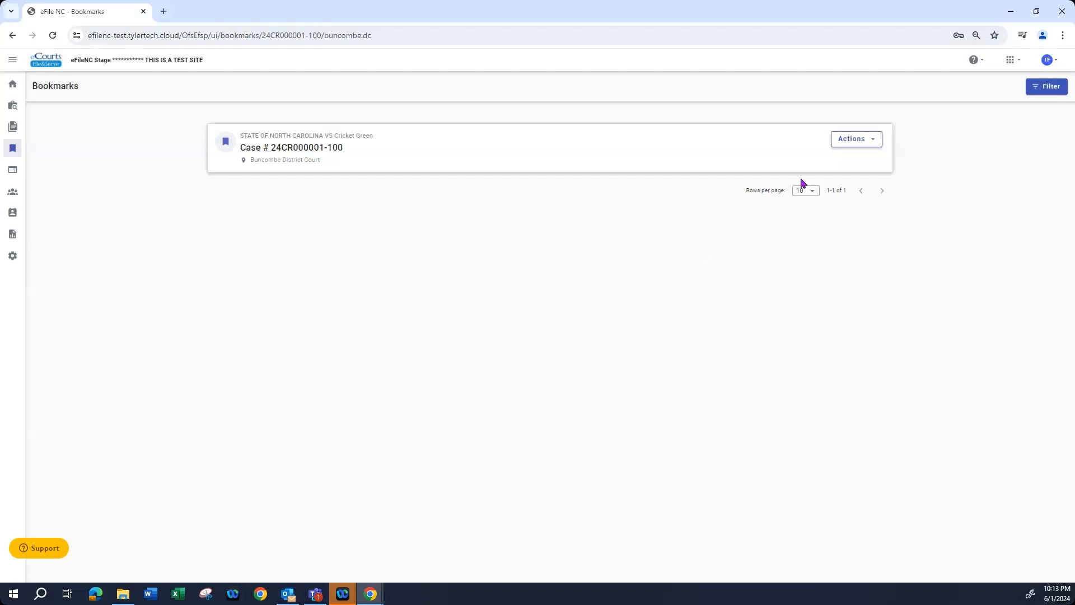
pyautogui.click(871, 142)
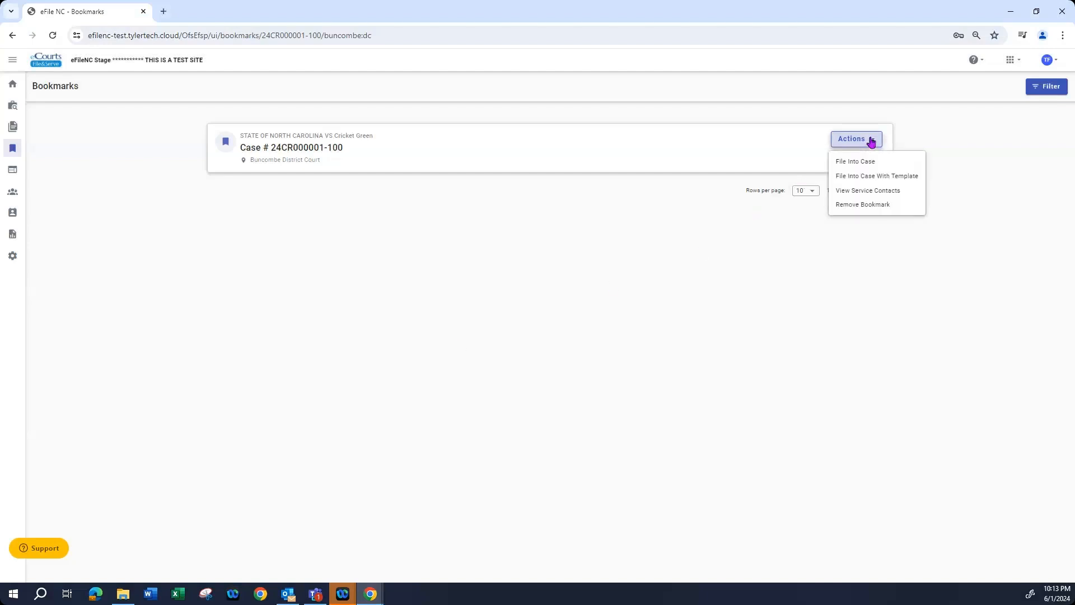
pyautogui.click(866, 177)
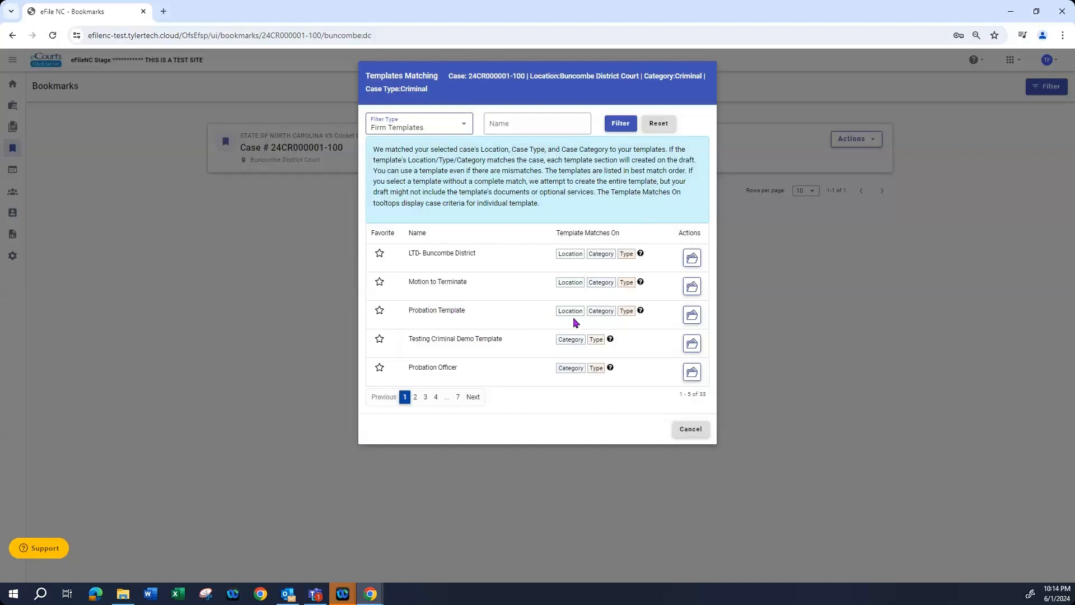
pyautogui.click(692, 316)
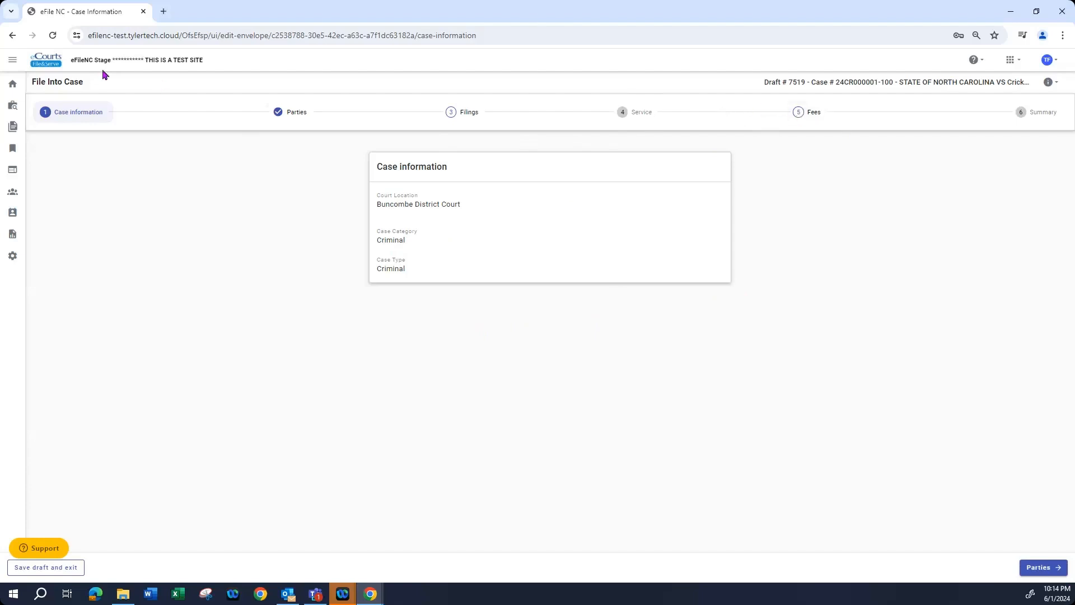
pyautogui.click(13, 85)
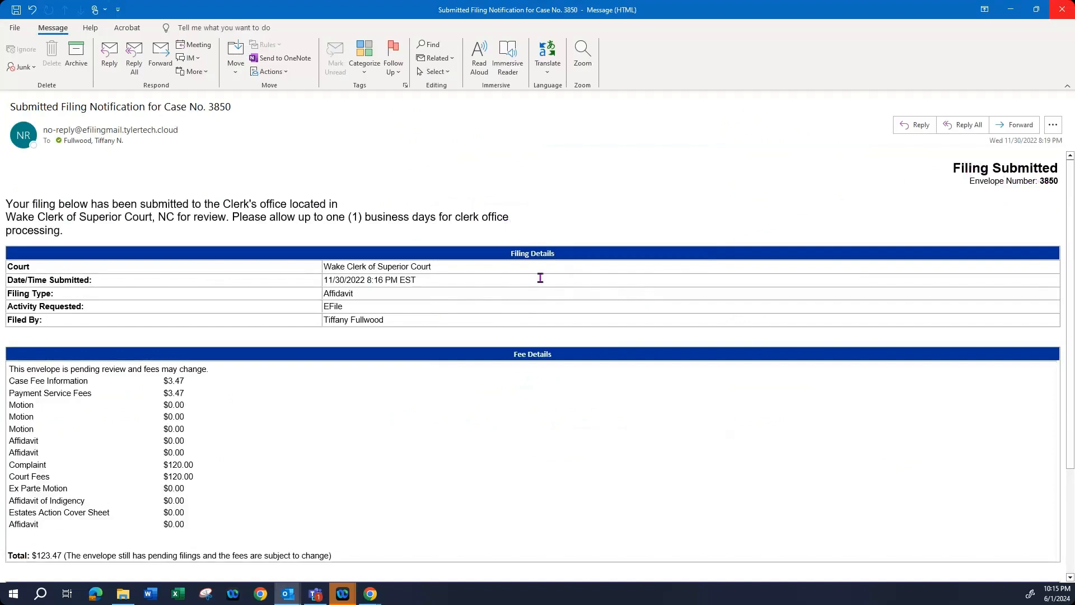
# Read through the sample Filing Submitted and Filing Accepted notification emails in Outlook, closing each one.
pyautogui.scroll(-5, 541, 278)
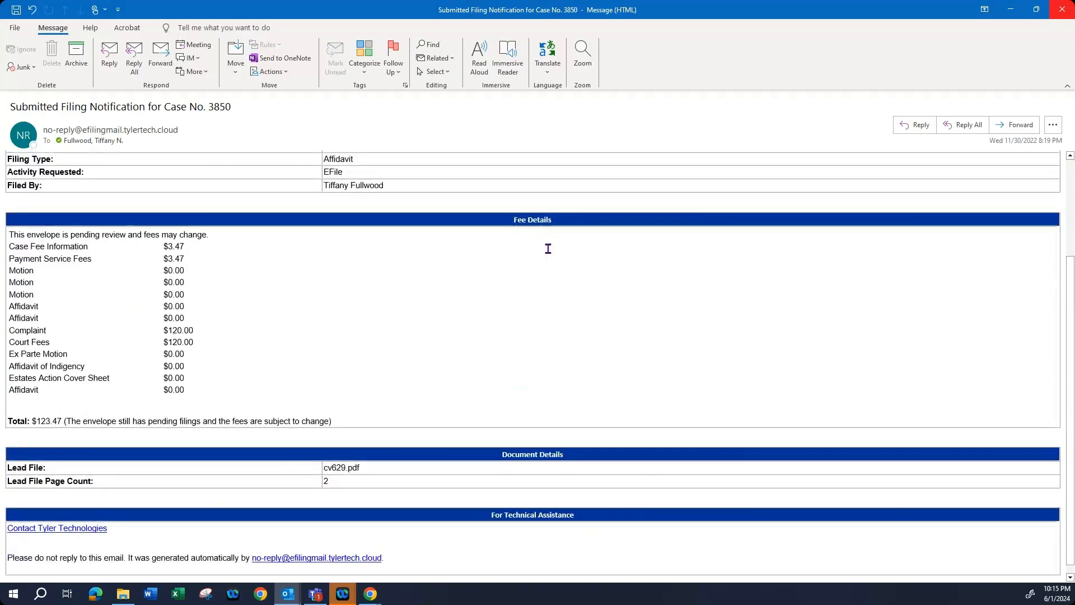
pyautogui.scroll(-1, 545, 287)
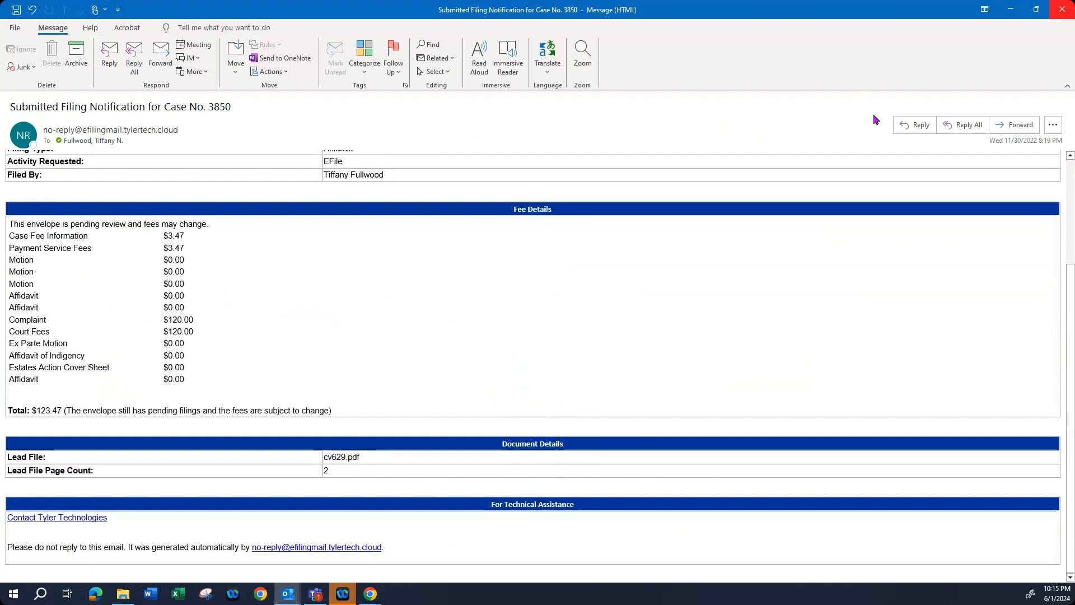
pyautogui.click(1062, 12)
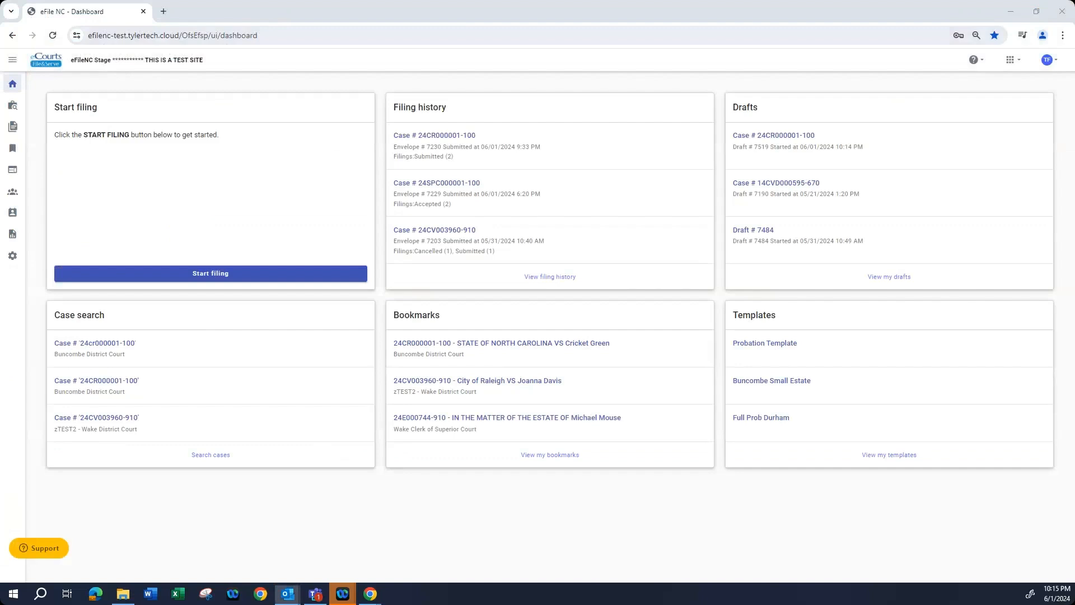
pyautogui.hotkey('alt', 'Tab')
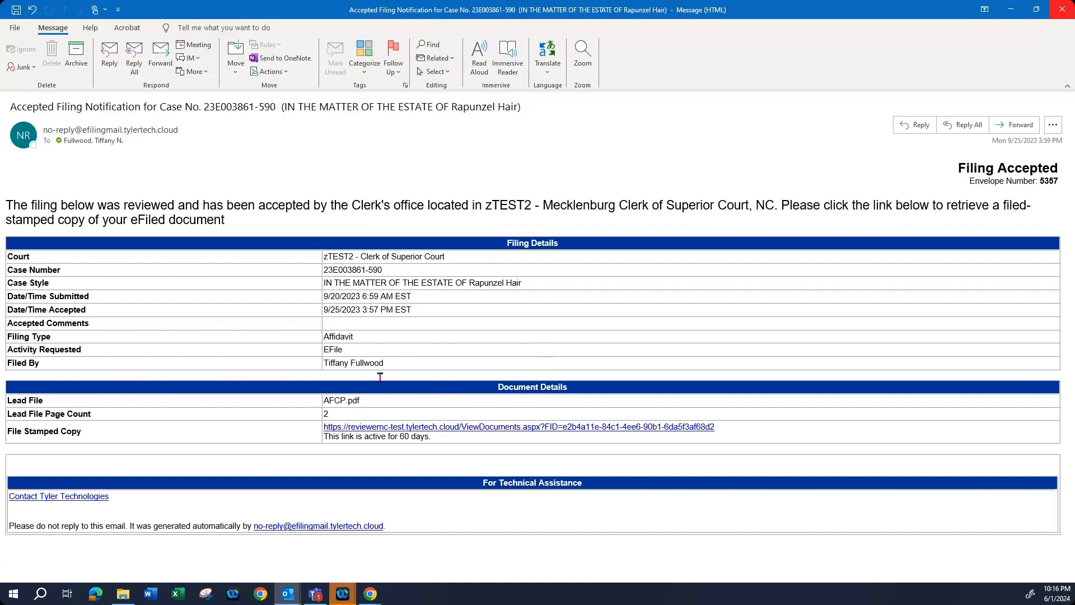
pyautogui.click(1062, 16)
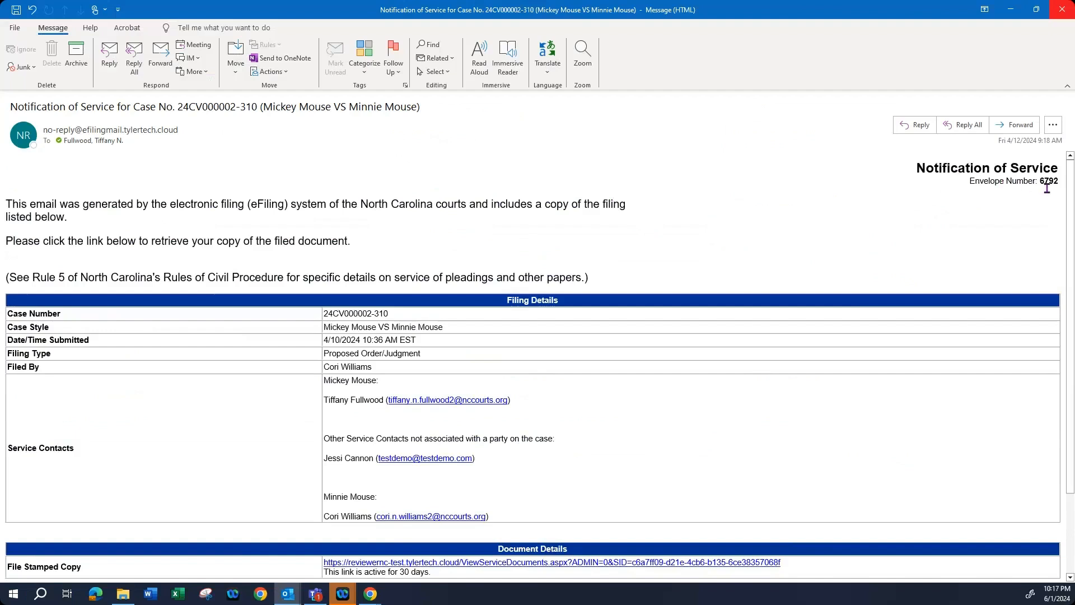
# Examine the Notification of Service and Return for Correction emails, including service contacts, document link and return reasons, and close them.
pyautogui.scroll(-2, 569, 349)
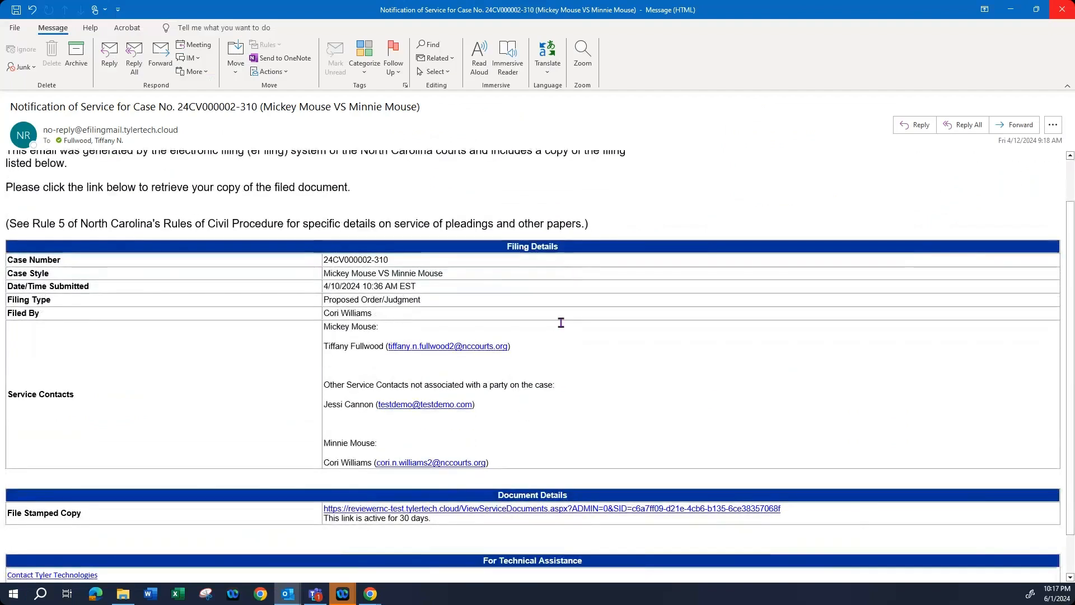
pyautogui.scroll(-2, 566, 449)
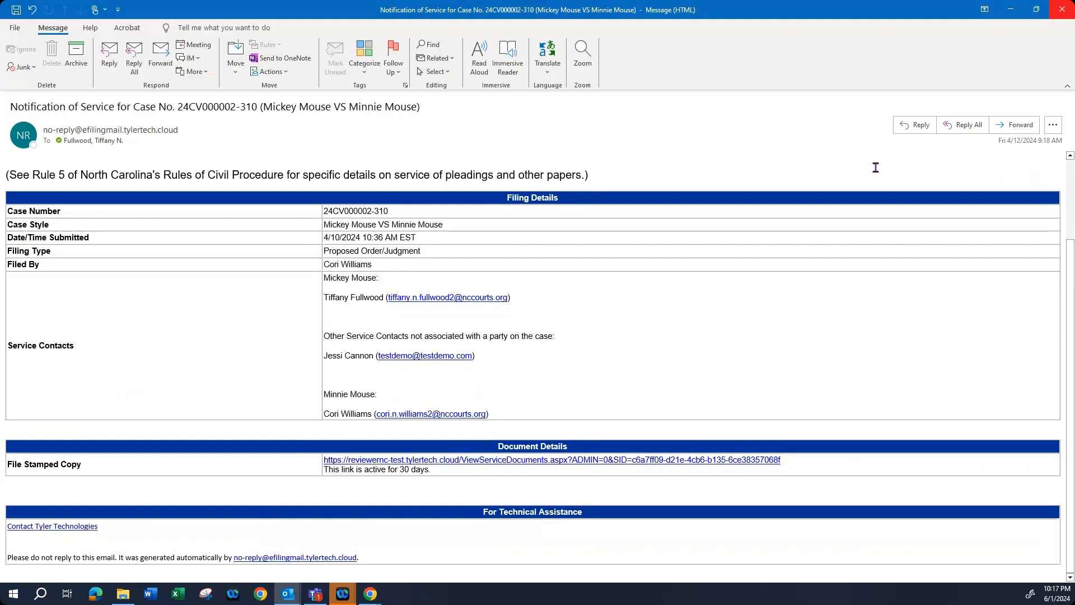
pyautogui.click(1063, 10)
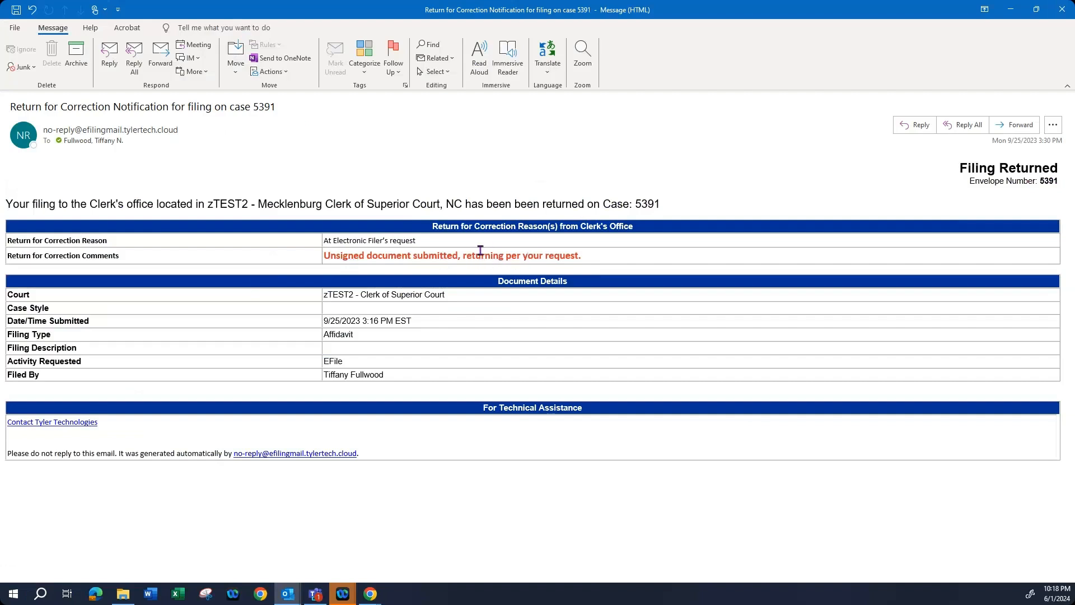
pyautogui.click(1063, 10)
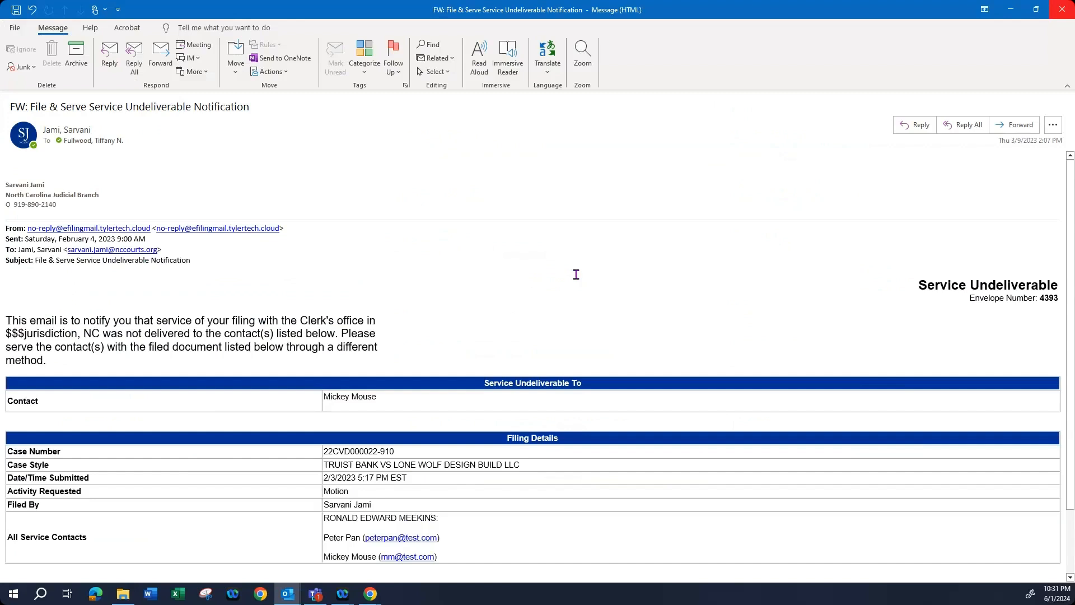
# Review the Service Undeliverable, Submission Failure and Courtesy Notification of Filing emails, closing each one.
pyautogui.scroll(-1, 603, 278)
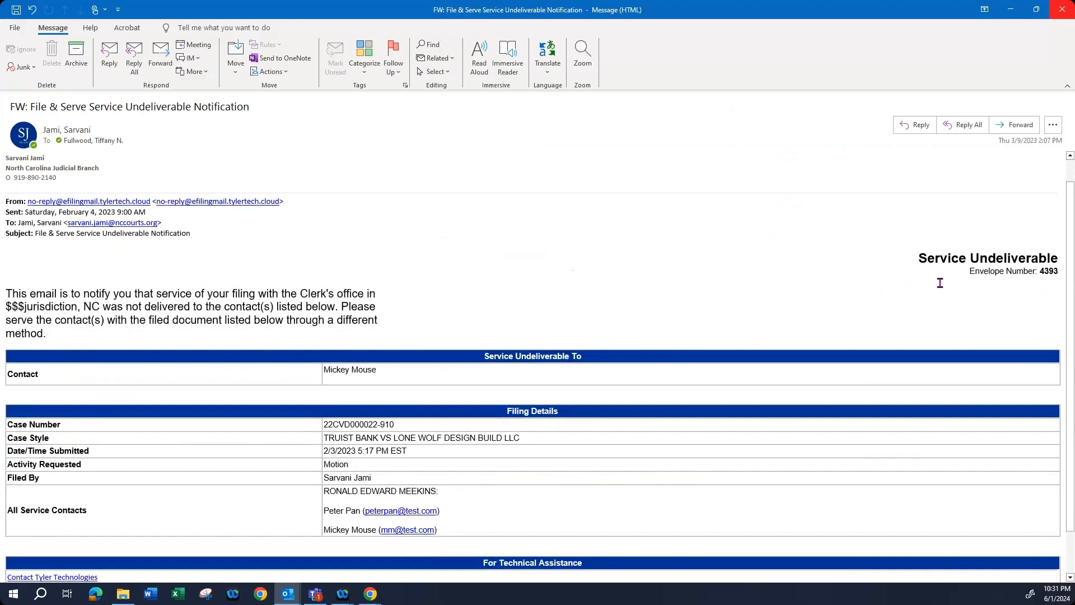
pyautogui.scroll(-2, 941, 281)
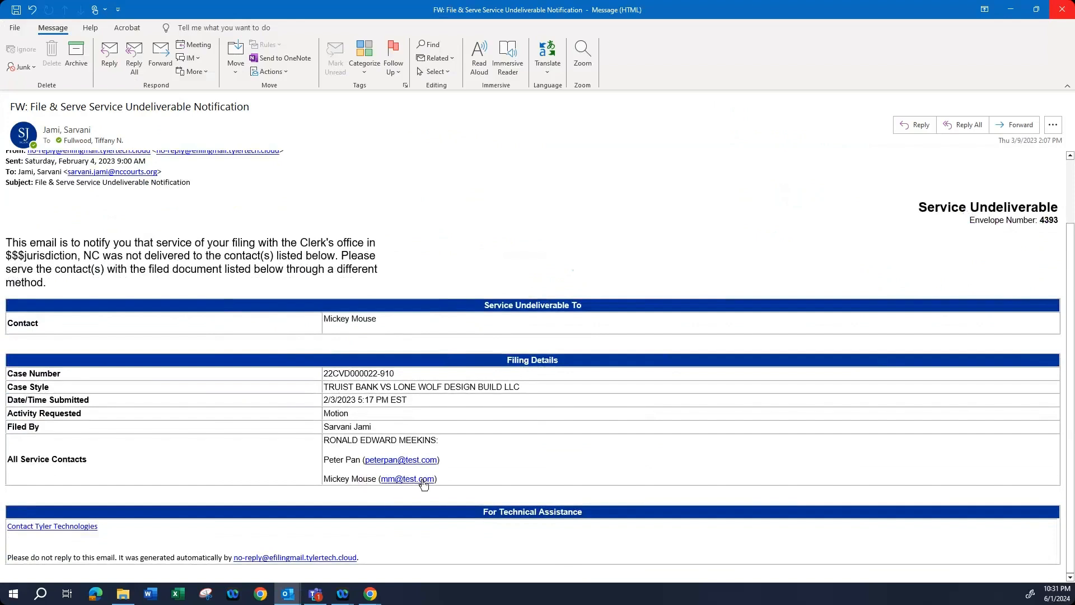
pyautogui.click(1062, 10)
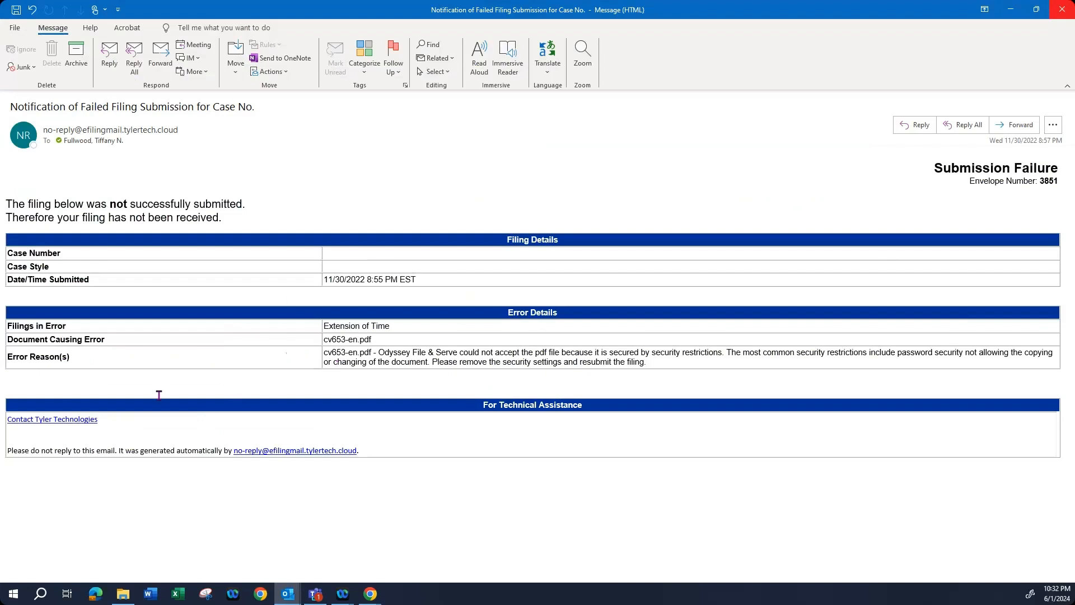
pyautogui.click(1062, 9)
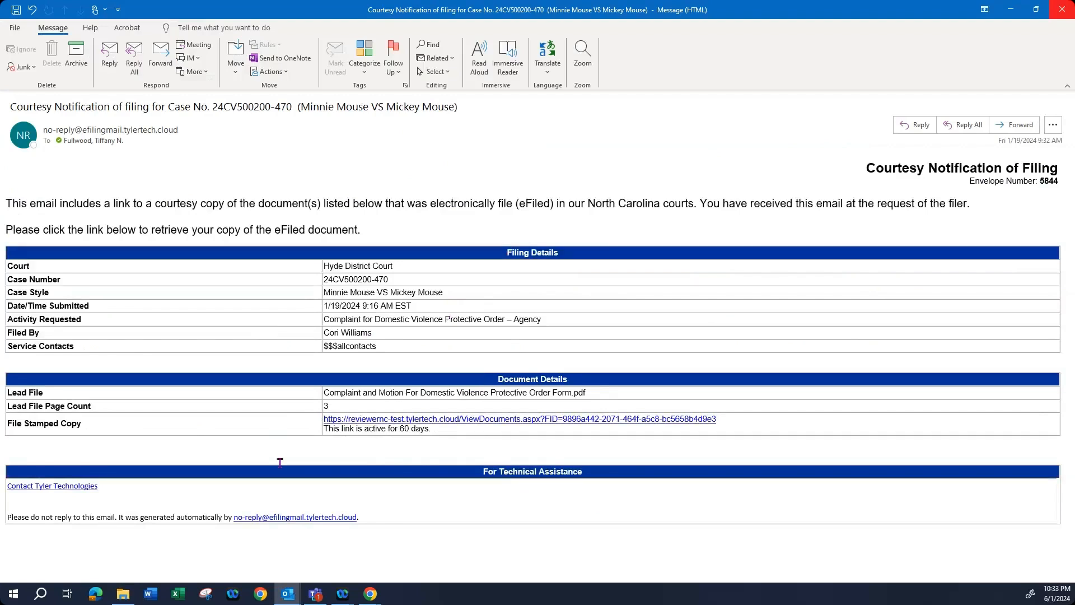
pyautogui.click(1067, 10)
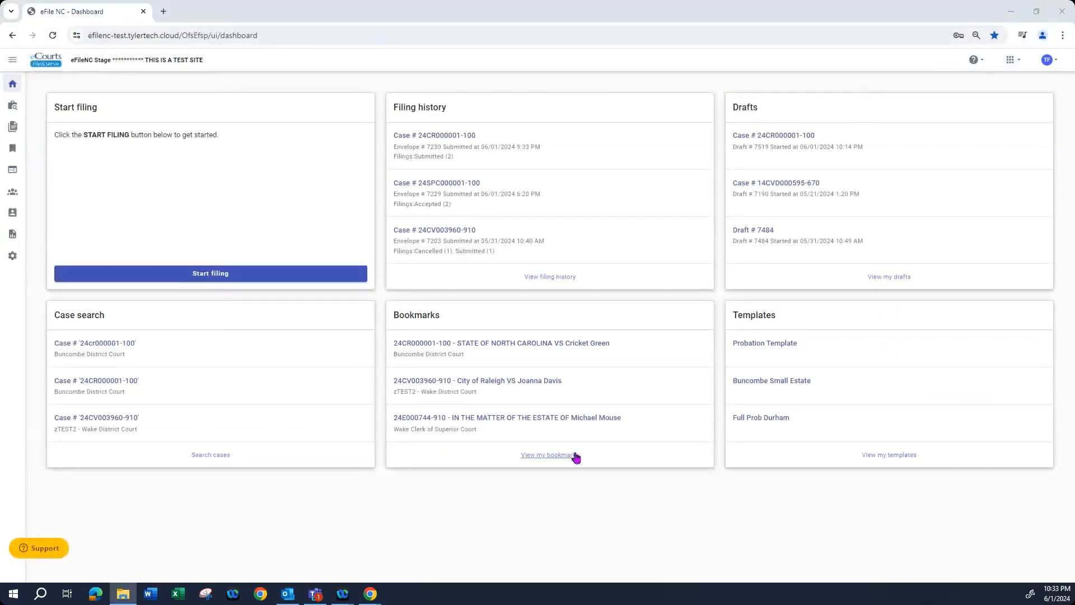